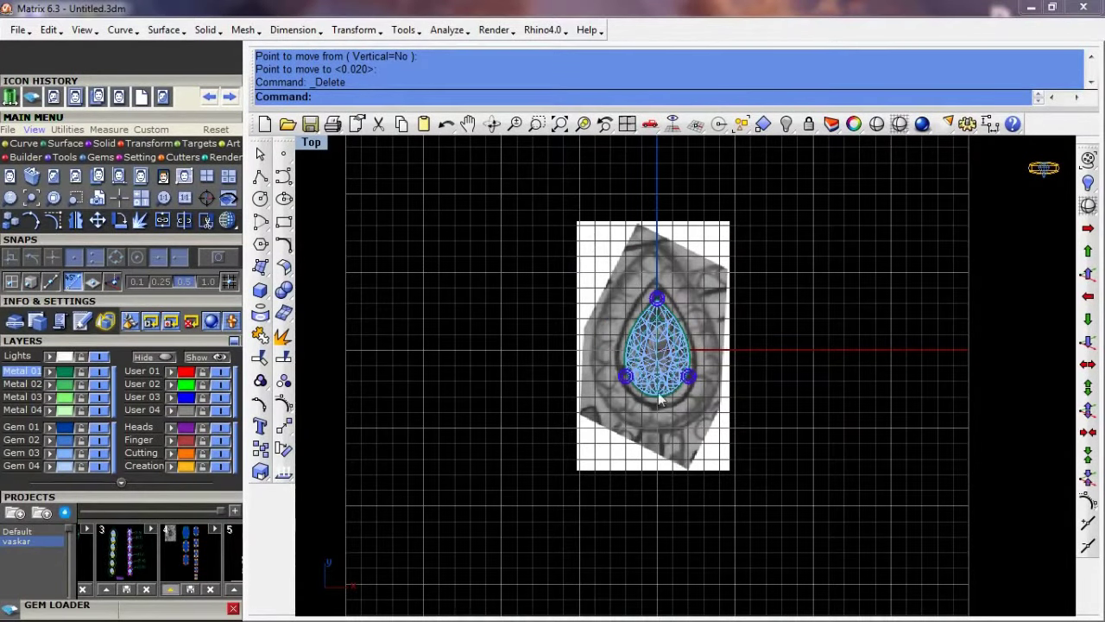
Zoom in on the pear gem's tip and launch DupEdge with DE
scroll(614, 391, "up", 2)
scroll(613, 393, "up", 2)
scroll(608, 399, "up", 2)
scroll(608, 399, "up", 2)
scroll(662, 344, "up", 2)
scroll(656, 303, "up", 2)
type("d")
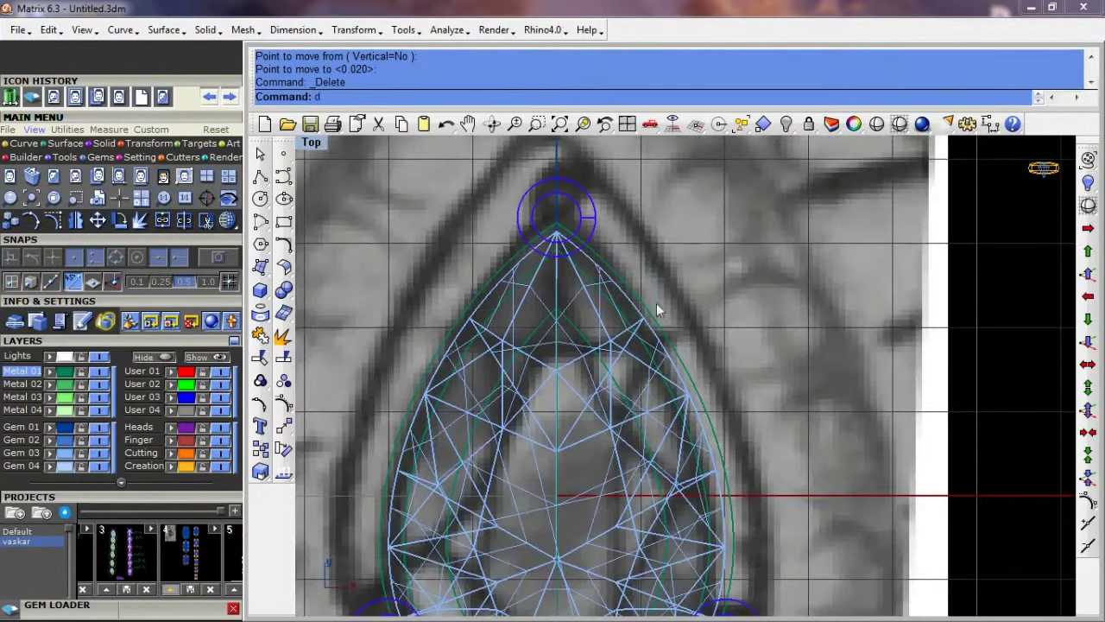
type("e")
key("Return")
Duplicate the pear gem's right outline edge as a separate curve
left_click(646, 295)
left_click(691, 350)
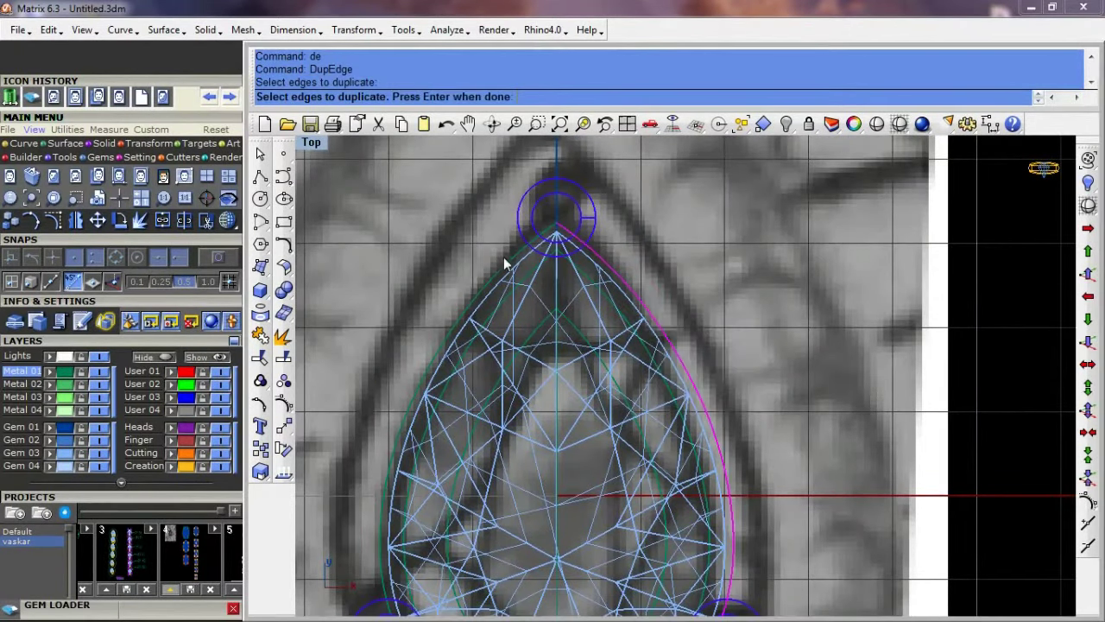
left_click(505, 265)
left_click(587, 296)
key("Return")
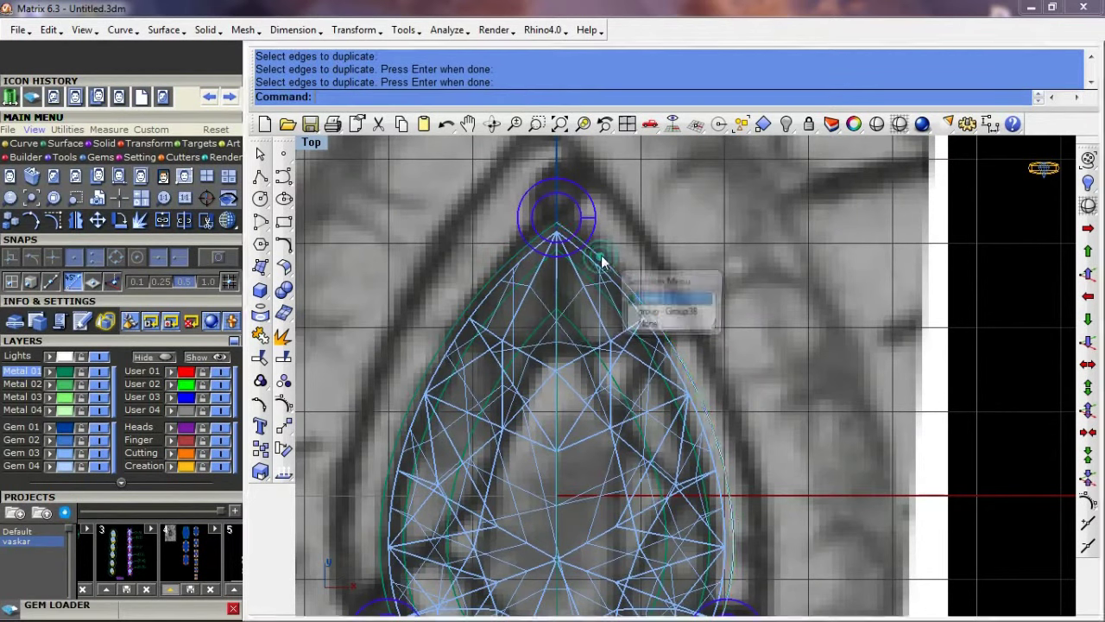
type("O")
Offset the duplicated edge curve 0.6 outward from the gem
key("Return")
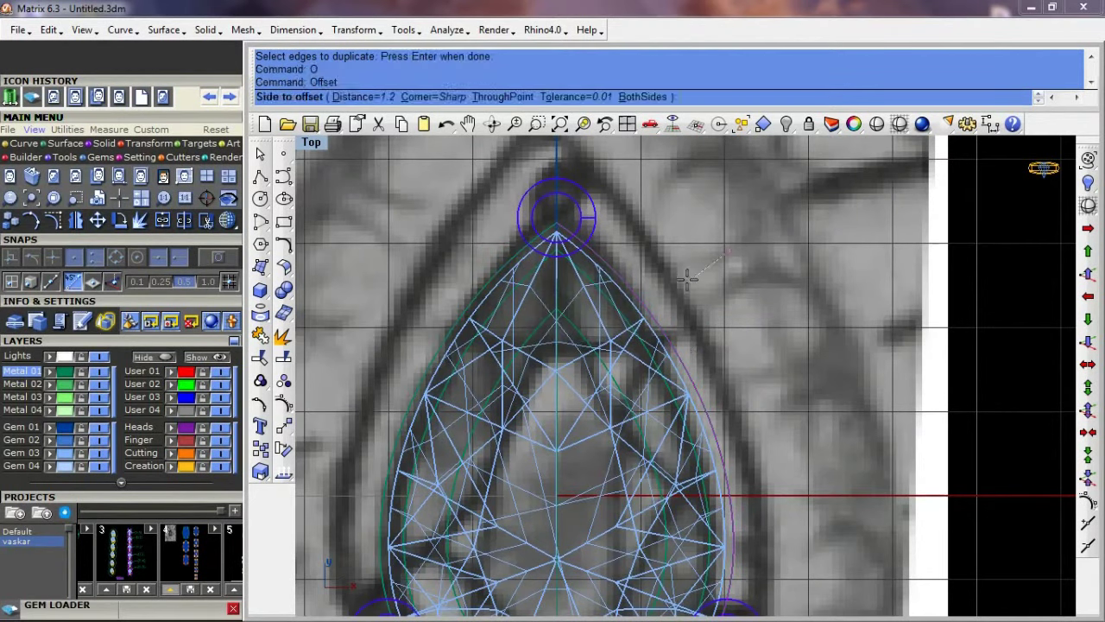
type("6")
key("Return")
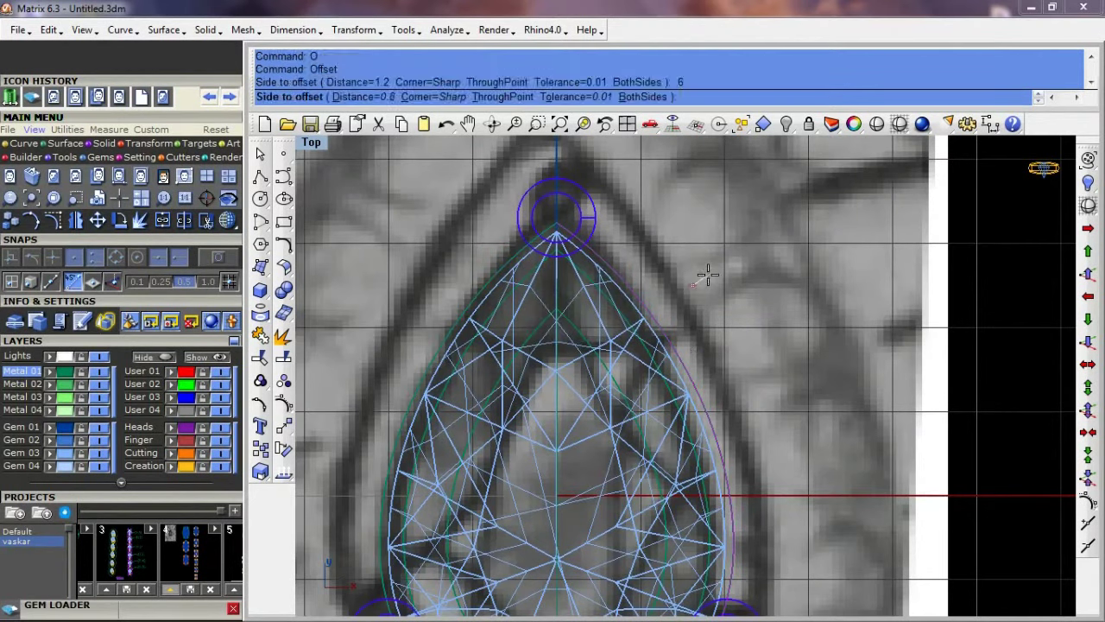
left_click(707, 273)
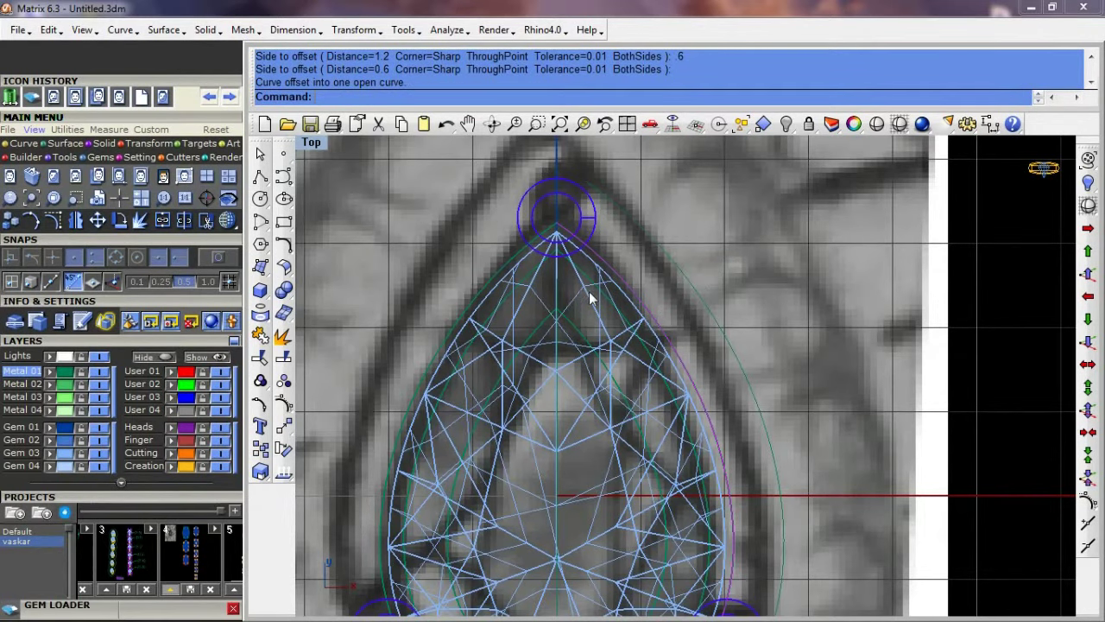
scroll(590, 298, "down", 2)
scroll(616, 242, "up", 1)
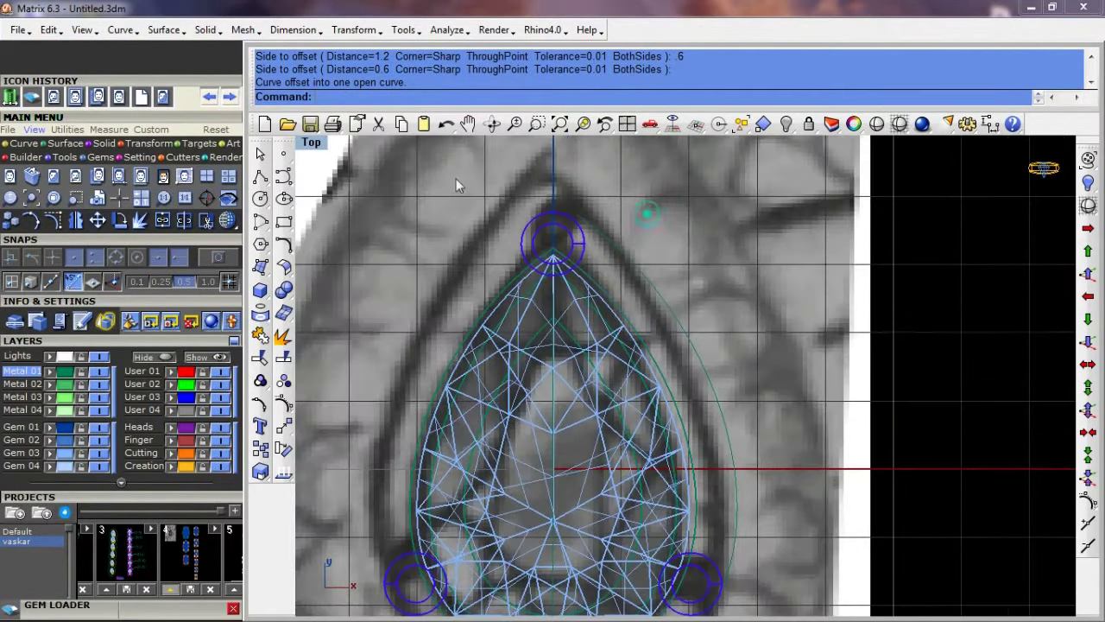
Extend the offset curve freely, with no boundary objects
left_click(291, 241)
left_click(309, 265)
key("Return")
left_click(624, 249)
Finish extending the offset curve up past the gem's tip
left_click(473, 167)
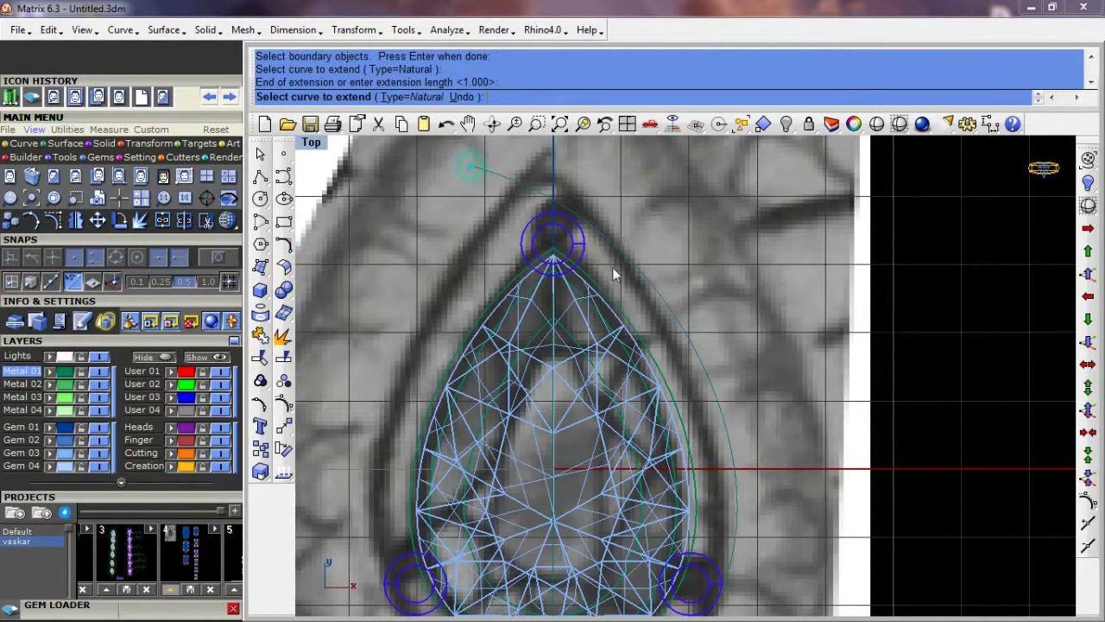
scroll(612, 267, "down", 2)
scroll(660, 396, "up", 3)
scroll(610, 431, "up", 2)
key("Return")
Move the offset curve's lower end point leftward in two small moves
left_click(604, 455)
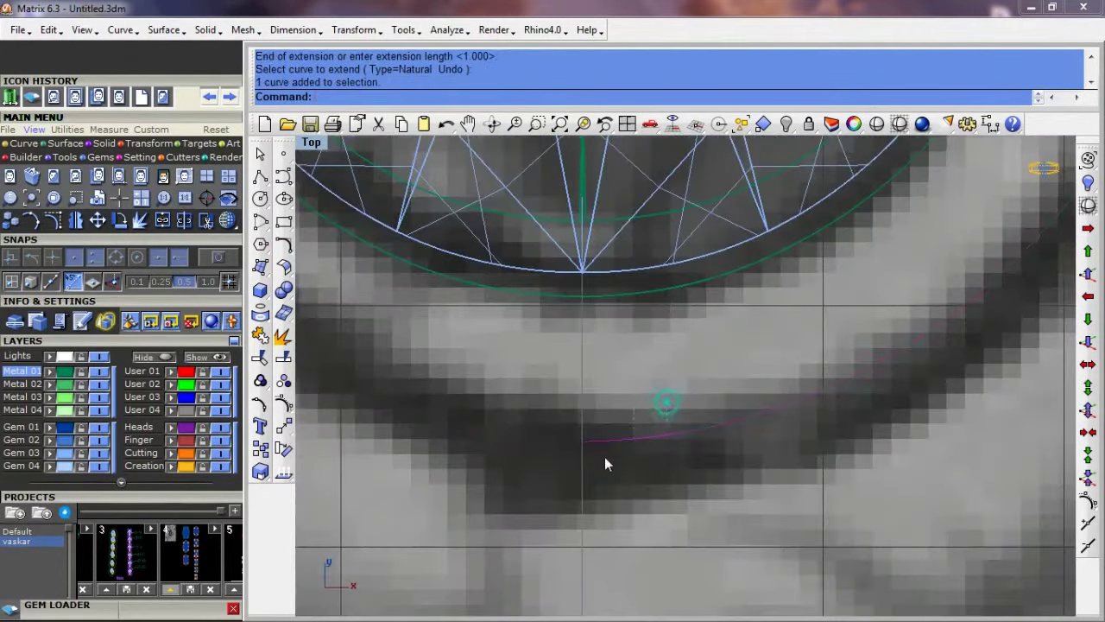
scroll(592, 444, "up", 3)
scroll(574, 425, "up", 2)
type("s")
key("Return")
left_click(607, 438)
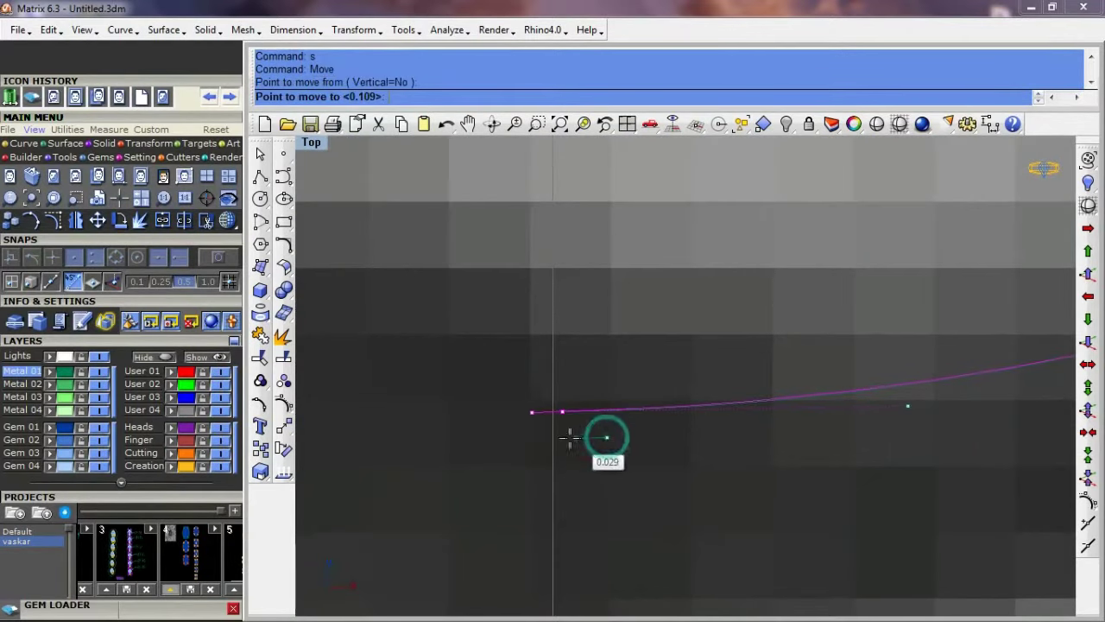
left_click(554, 421)
key("Return")
left_click(579, 410)
left_click(537, 410)
scroll(587, 449, "down", 1)
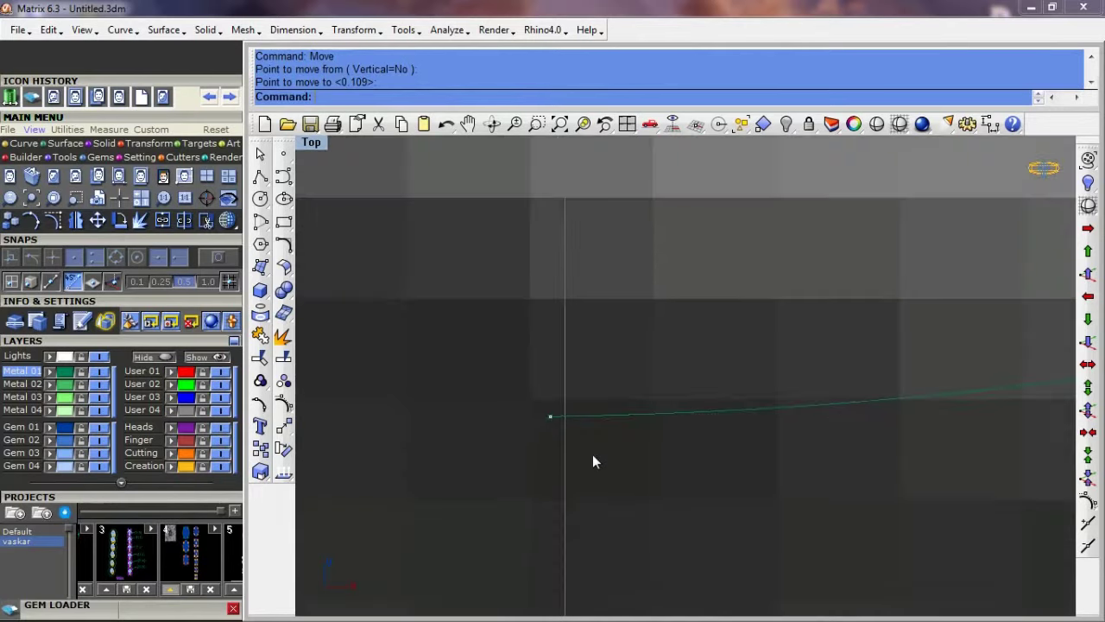
Draw a vertical centre guide line starting at the origin
type("ine")
key("Return")
type("0")
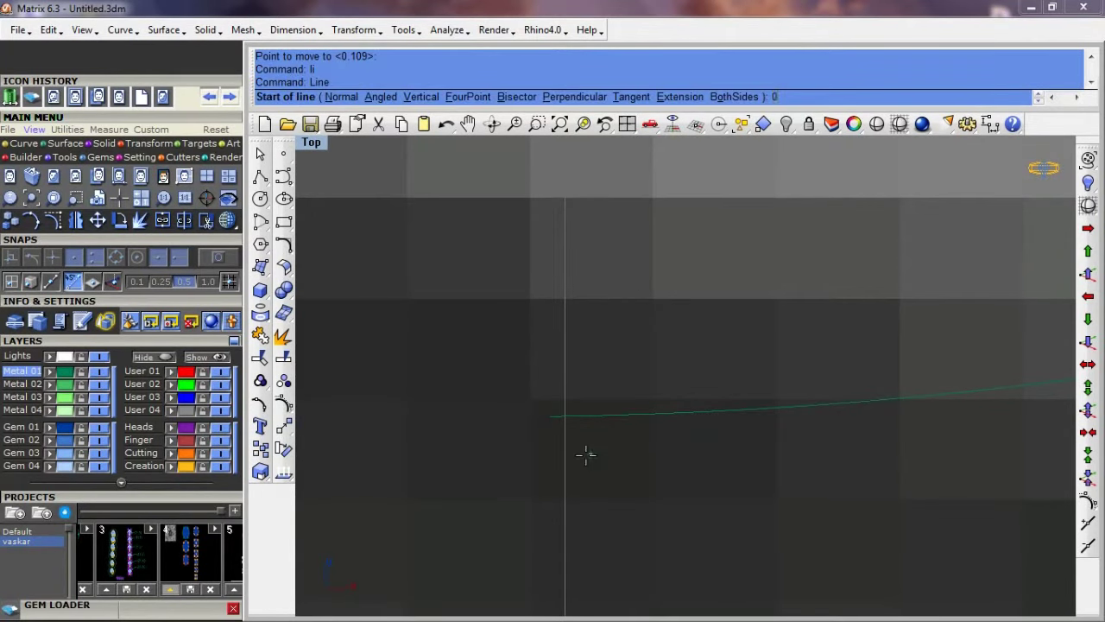
key("Return")
type("b")
key("Return")
left_click(572, 531)
key("Escape")
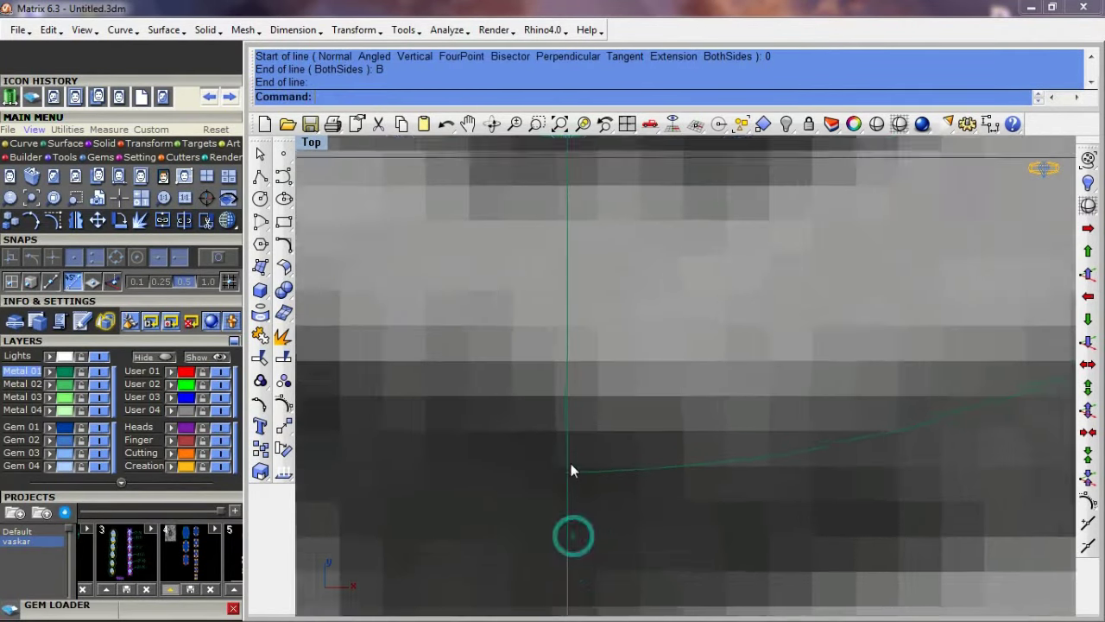
Snap the curve's lower end control point onto the centre line
left_click_drag(661, 415, 604, 481)
key("F10")
scroll(537, 462, "up", 2)
left_click_drag(530, 424, 617, 492)
type("s")
key("Return")
type("m")
key("Return")
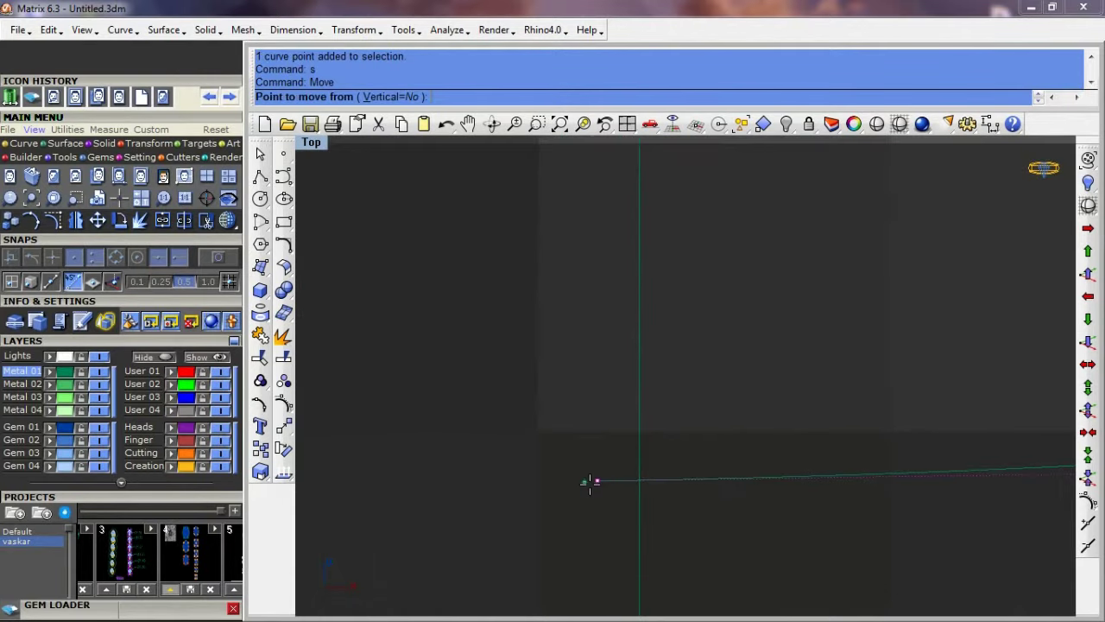
left_click(606, 474)
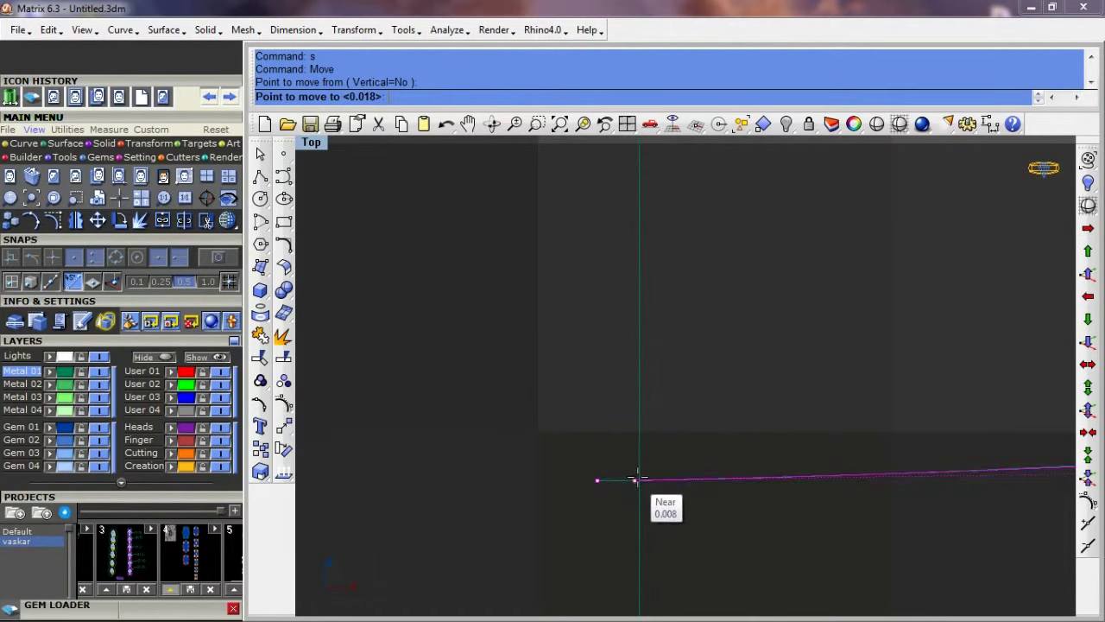
left_click(643, 481)
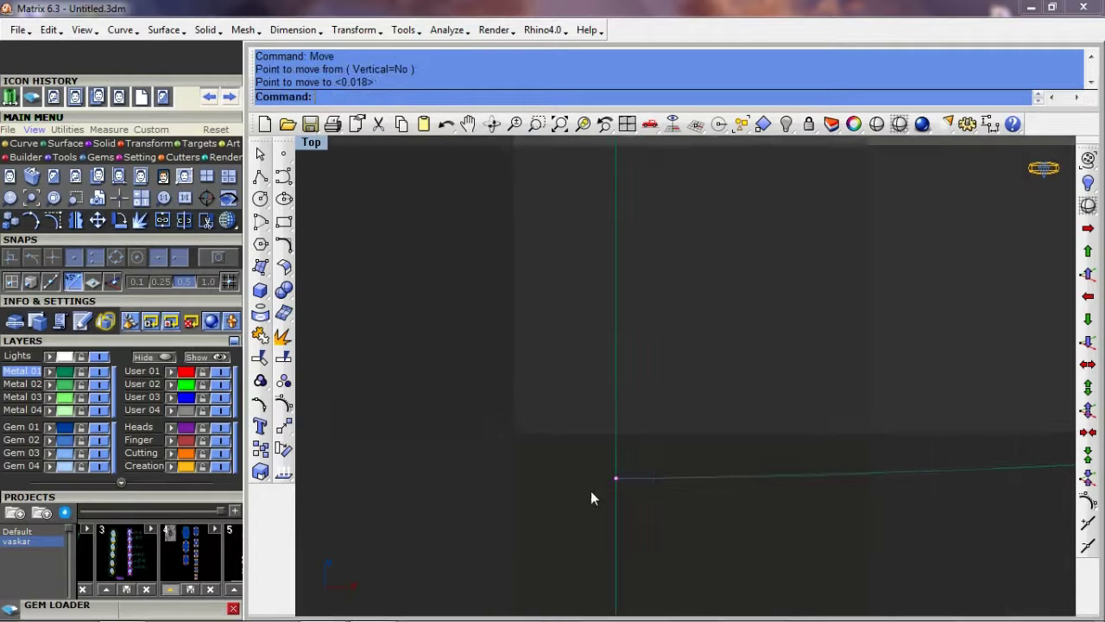
Select the whole outer offset curve
scroll(590, 490, "up", 3)
left_click_drag(829, 420, 764, 535)
scroll(628, 453, "down", 4)
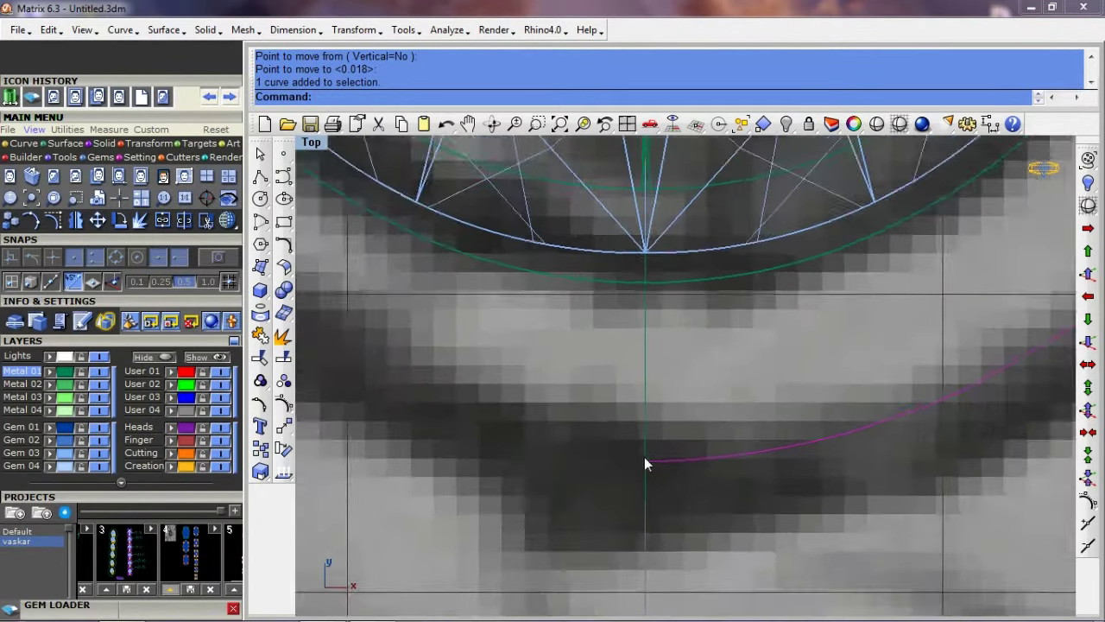
scroll(661, 462, "down", 3)
scroll(679, 464, "down", 2)
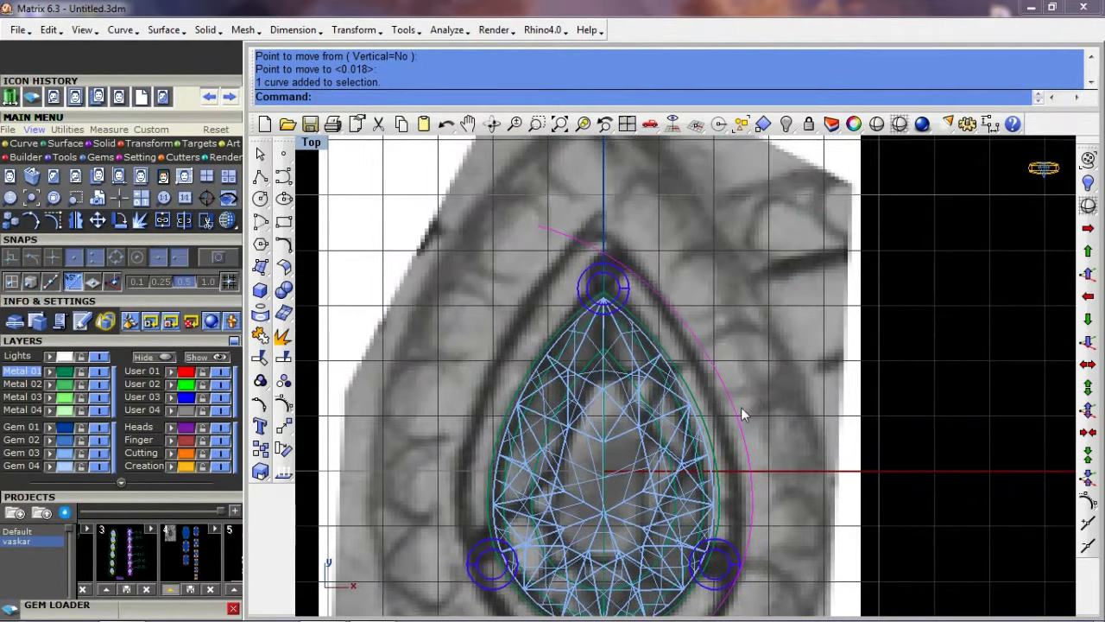
Offset the outer curve 1.7 further outward
type("o")
key("Return")
scroll(771, 404, "up", 1)
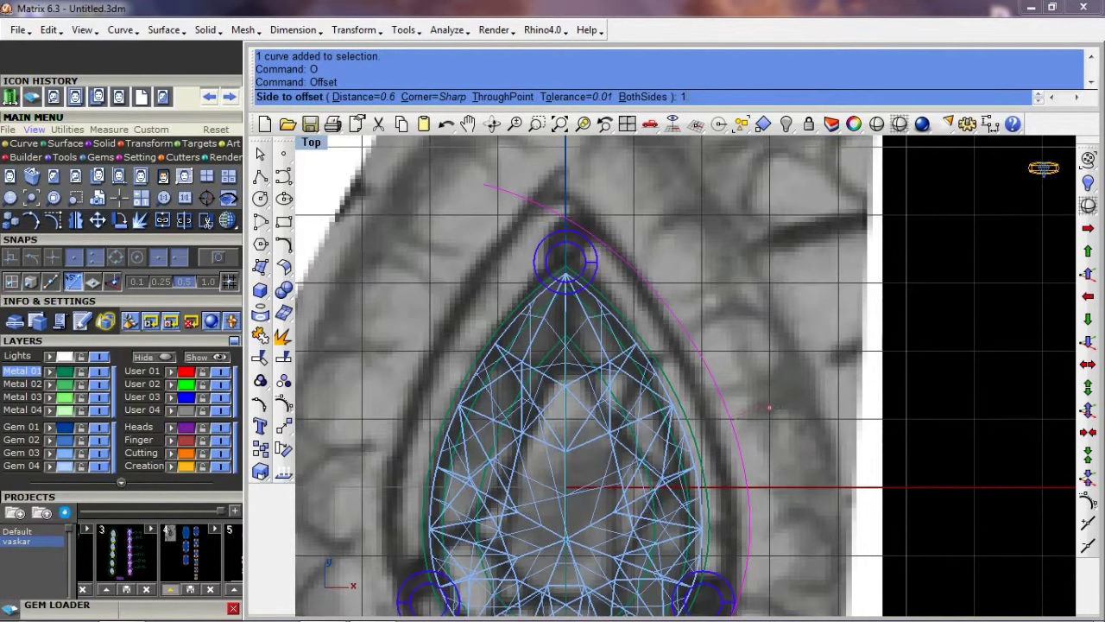
type(".7")
key("Return")
left_click(826, 387)
Move the new 1.7 offset curve's lower end onto the centre line
left_click(864, 273)
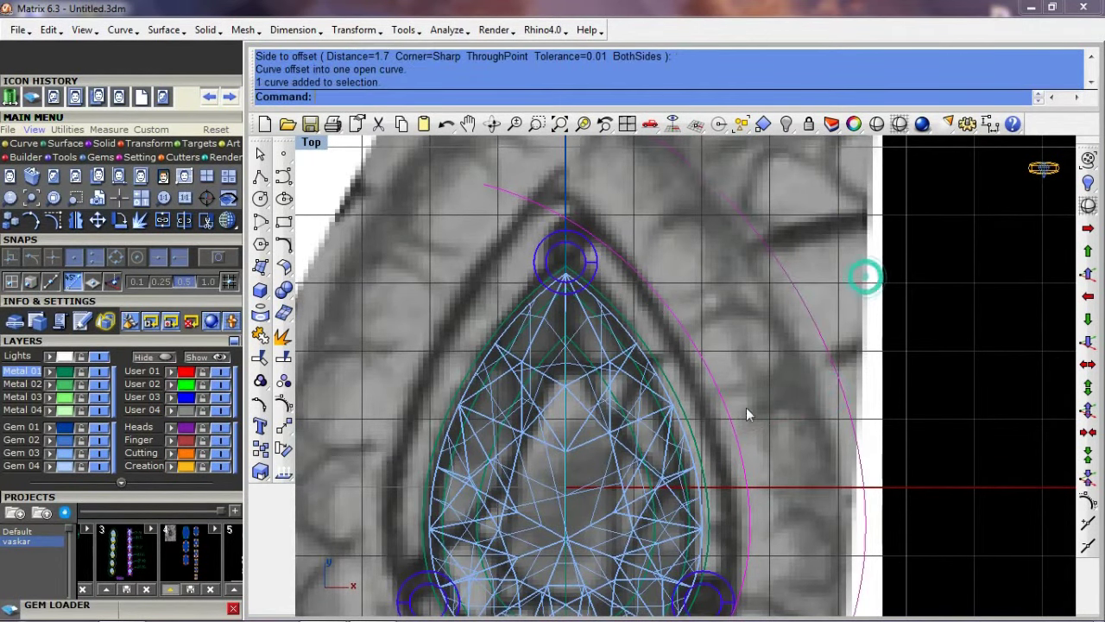
scroll(725, 319, "down", 3)
scroll(653, 477, "up", 3)
scroll(600, 427, "up", 3)
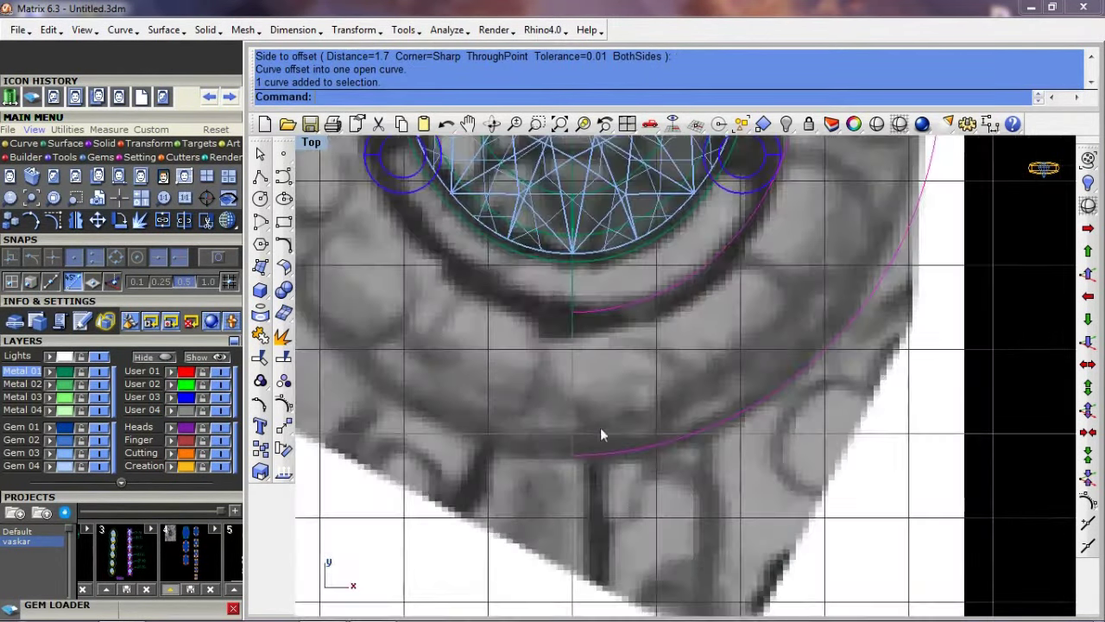
scroll(572, 452, "up", 3)
scroll(572, 453, "up", 2)
scroll(596, 470, "up", 2)
left_click(621, 518)
scroll(620, 518, "down", 2)
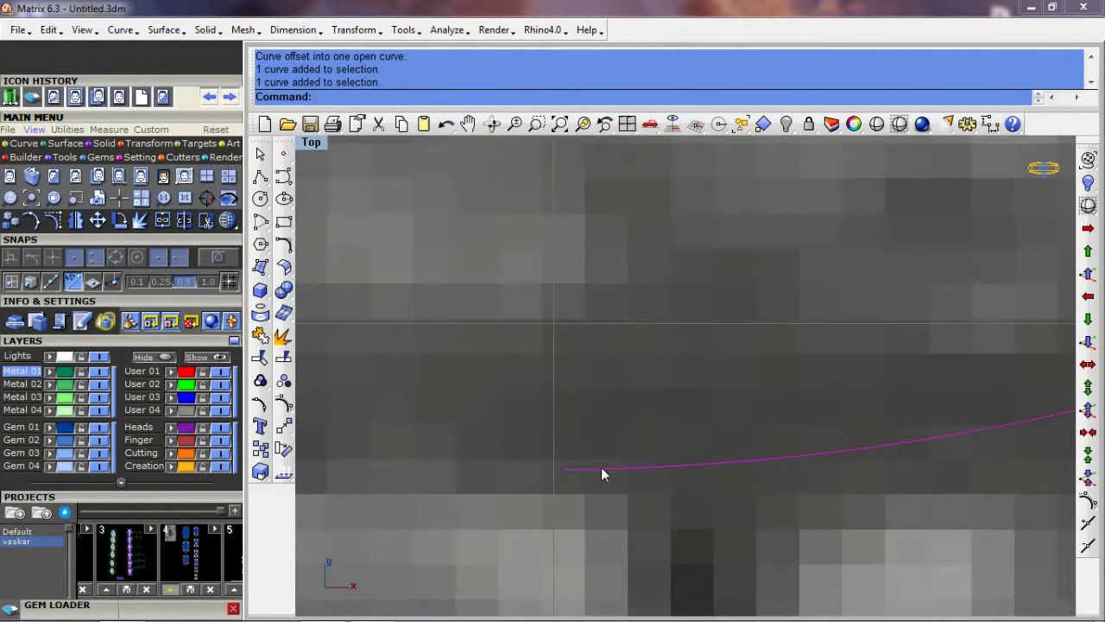
scroll(630, 388, "down", 3)
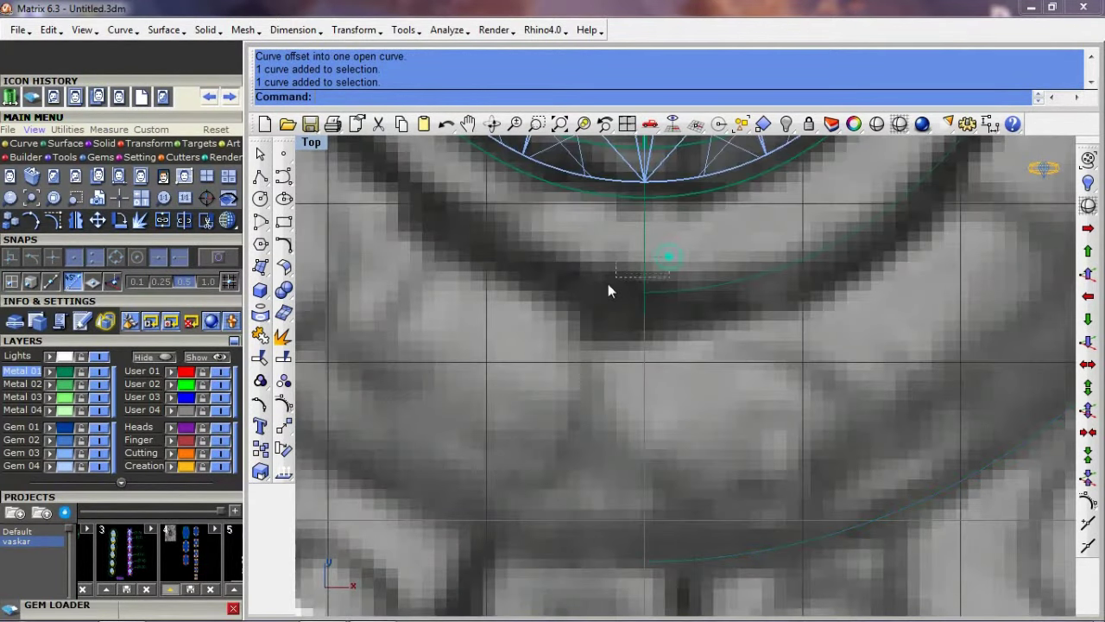
type("m")
key("Return")
left_click(644, 314)
left_click(695, 572)
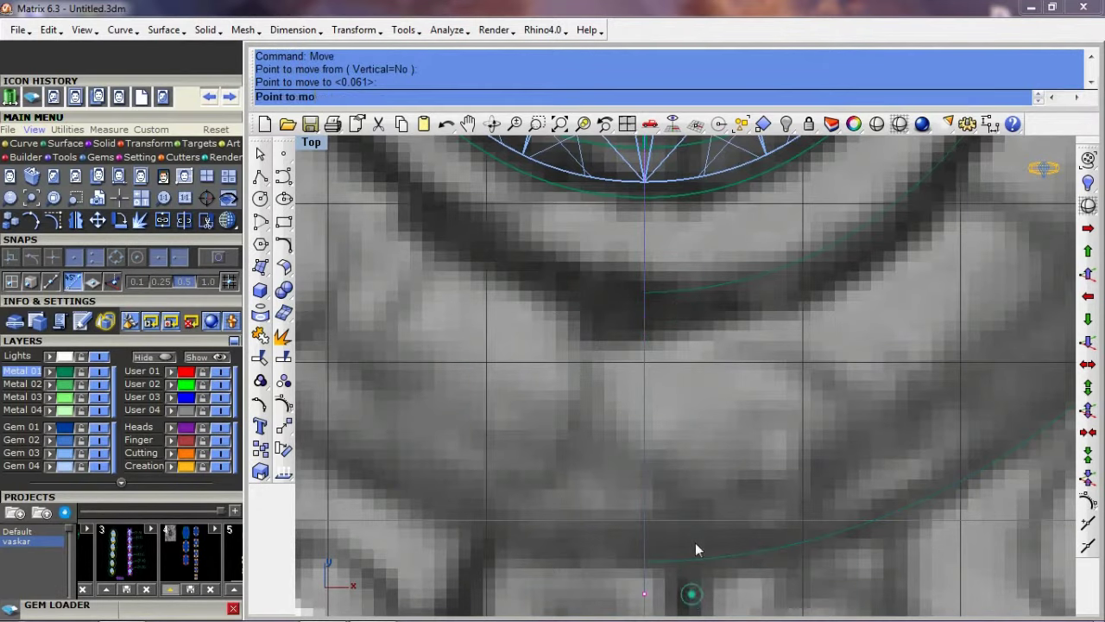
Move the outer curve's top end onto the centre line
scroll(706, 539, "down", 3)
scroll(705, 533, "down", 3)
scroll(707, 314, "up", 2)
scroll(732, 489, "up", 3)
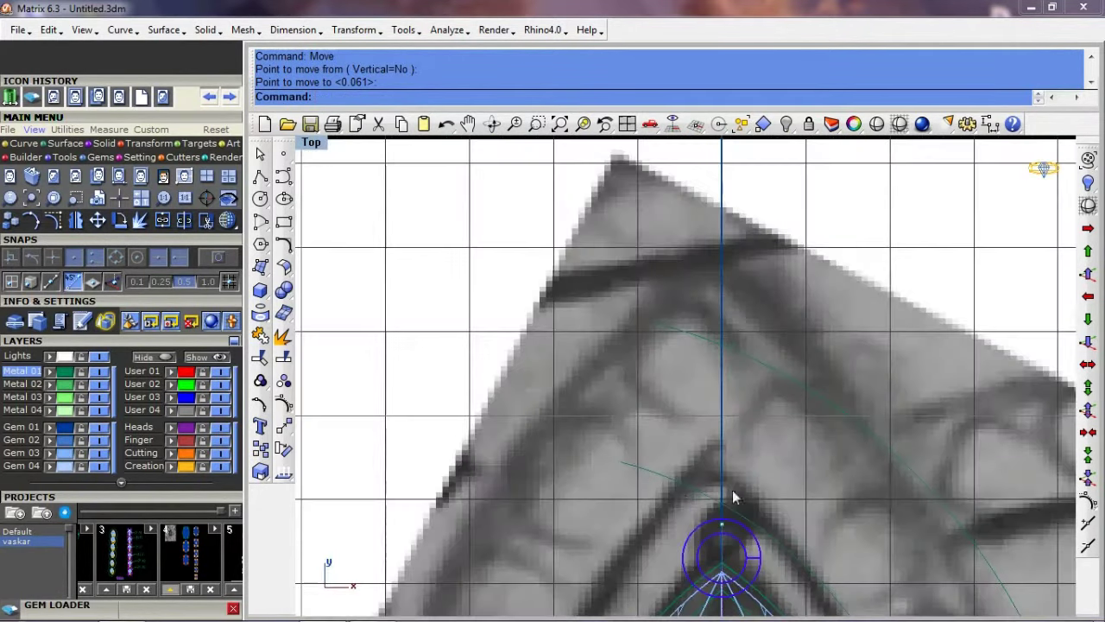
key("Return")
left_click(742, 303)
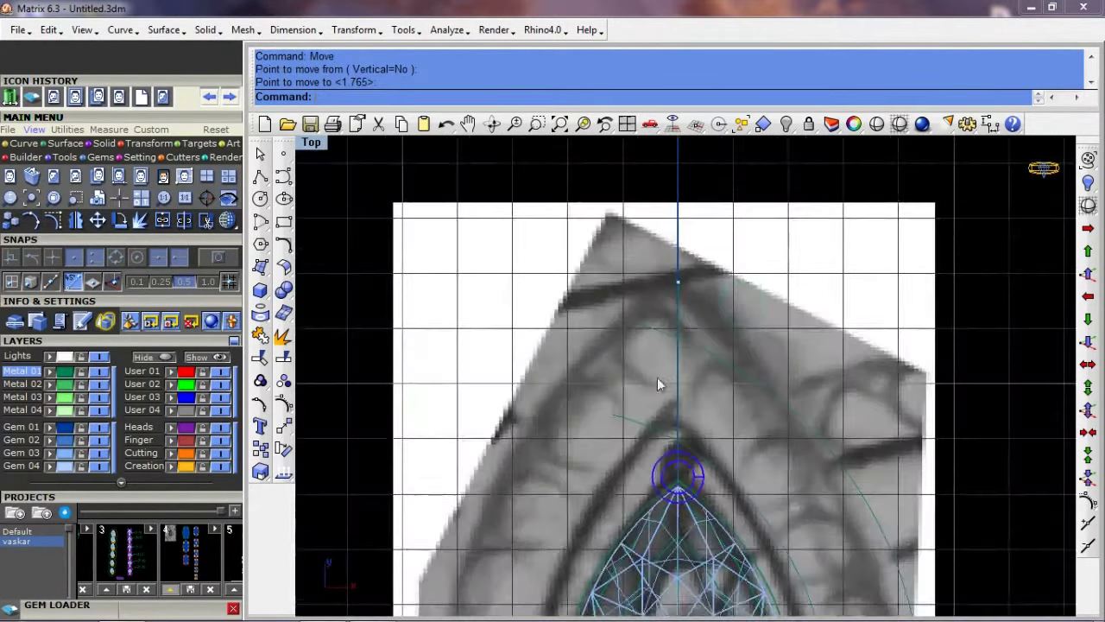
scroll(657, 377, "down", 2)
scroll(705, 402, "up", 2)
scroll(707, 393, "up", 2)
scroll(707, 393, "up", 2)
Snap the magenta curve's end control point onto the centre line
left_click(661, 370)
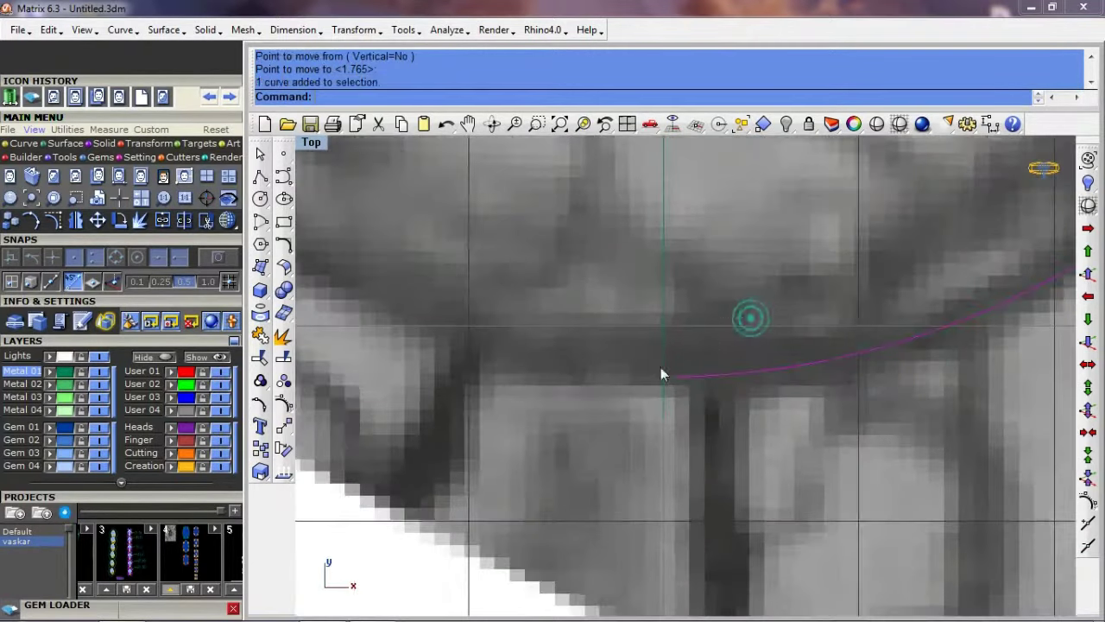
key("F10")
scroll(714, 393, "up", 2)
left_click(684, 386)
type("s")
key("Return")
scroll(695, 393, "up", 2)
left_click(689, 393)
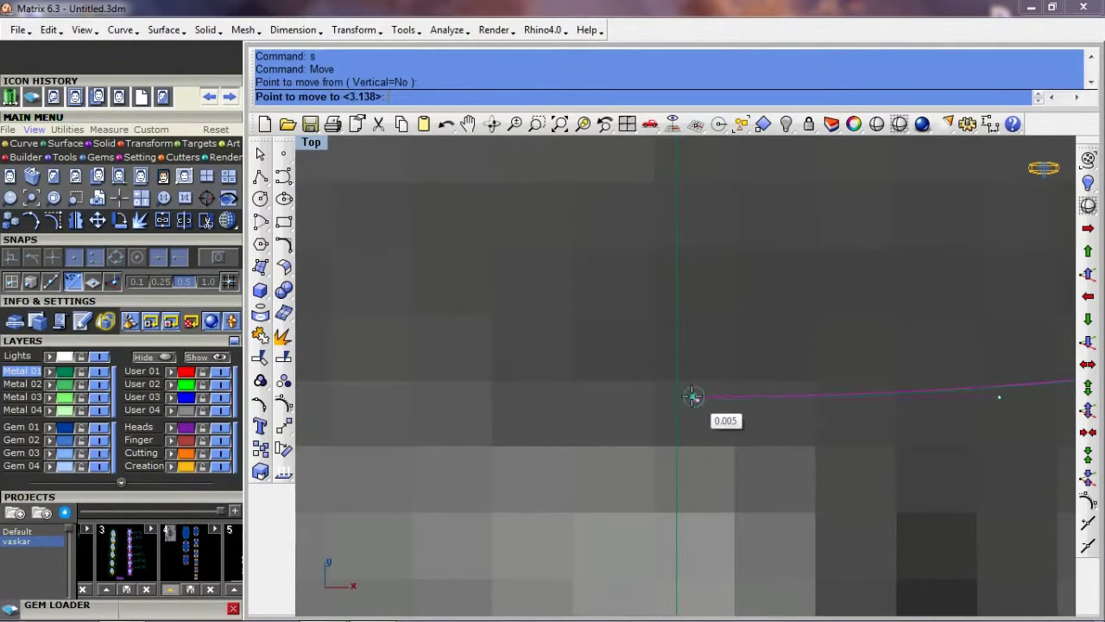
scroll(676, 399, "up", 1)
left_click(676, 401)
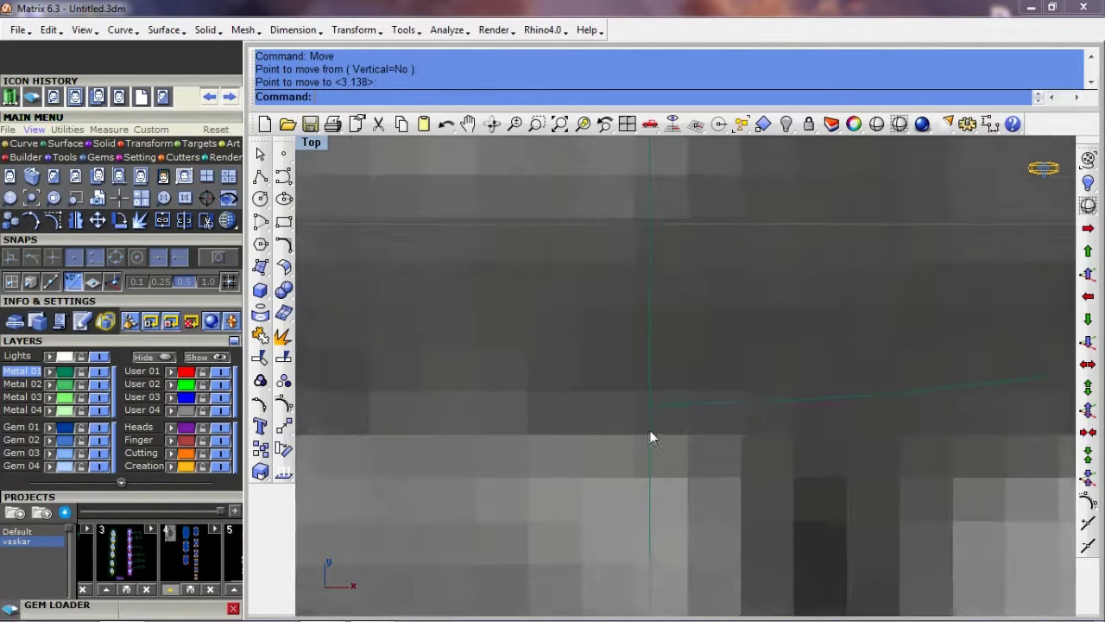
scroll(650, 429, "down", 2)
scroll(868, 401, "down", 2)
scroll(751, 455, "down", 2)
scroll(858, 423, "down", 2)
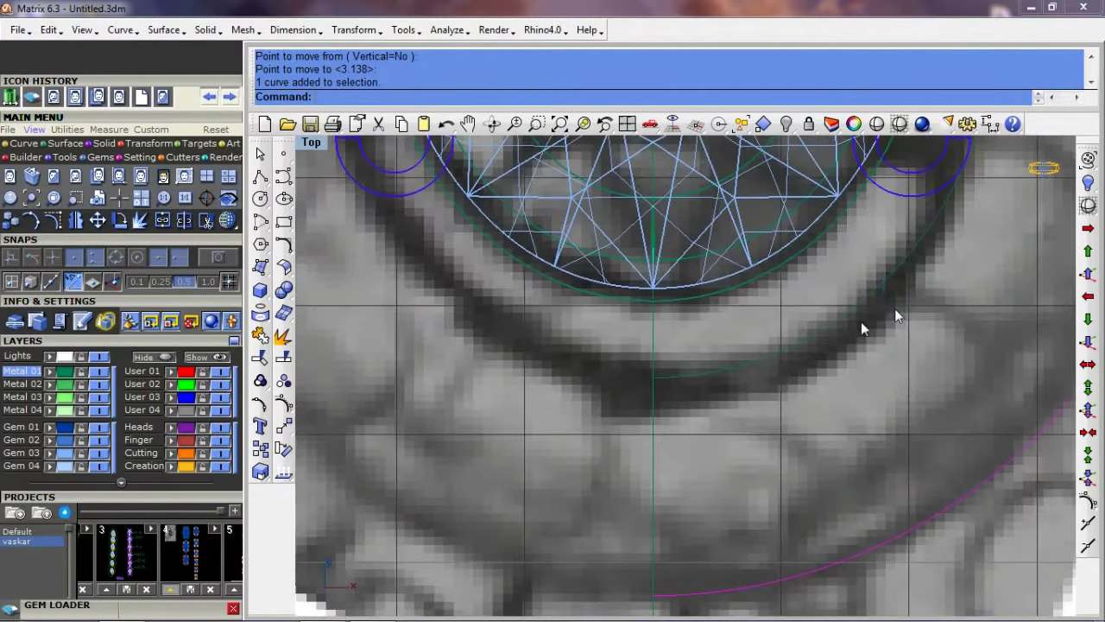
Mirror the half pear outline across the vertical centre axis
scroll(661, 405, "down", 3)
type("mirror")
key("Return")
left_click(657, 443)
left_click(661, 522)
Trim off the curve end that overlaps past the centre line
scroll(628, 362, "up", 2)
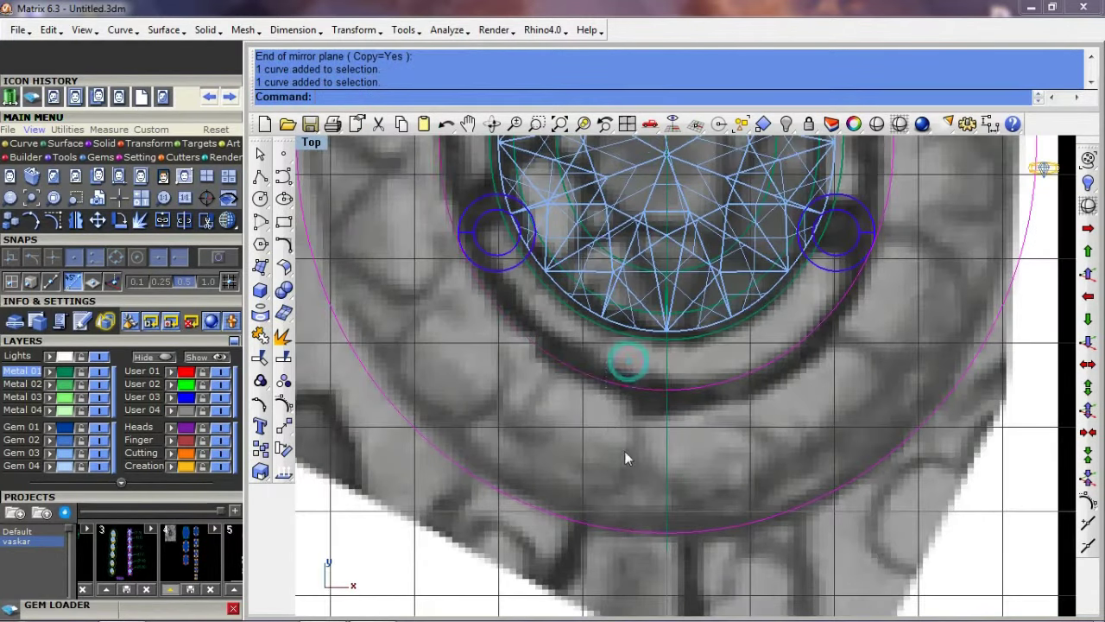
scroll(648, 492, "up", 2)
type("trim")
key("Return")
scroll(665, 524, "up", 2)
scroll(702, 476, "up", 2)
scroll(707, 346, "up", 2)
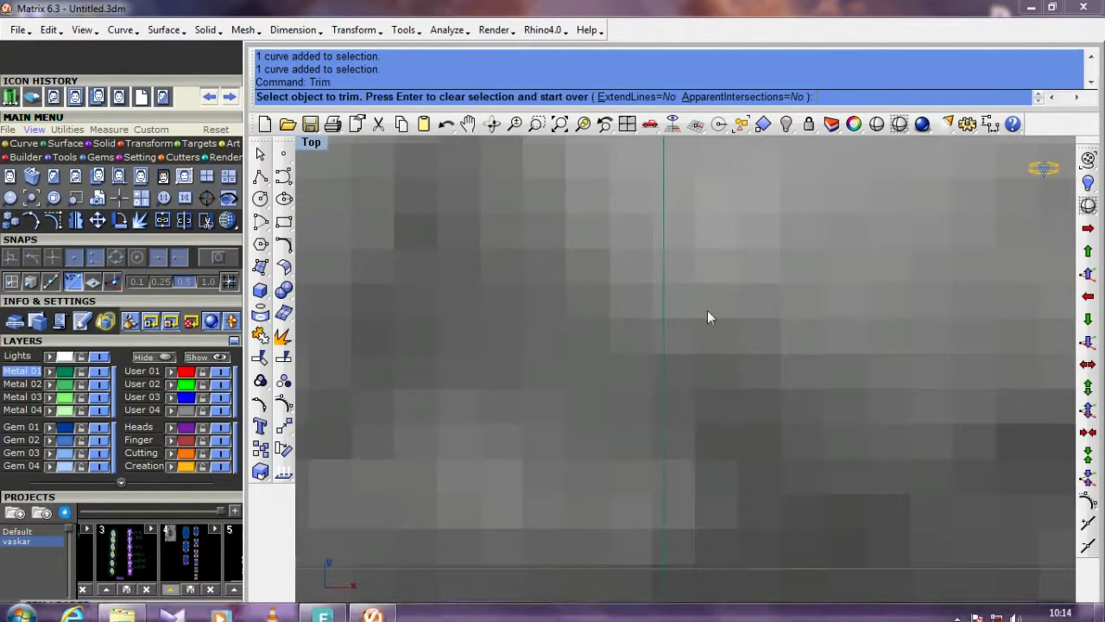
scroll(707, 318, "down", 2)
scroll(715, 434, "down", 1)
scroll(685, 424, "up", 2)
scroll(686, 418, "up", 2)
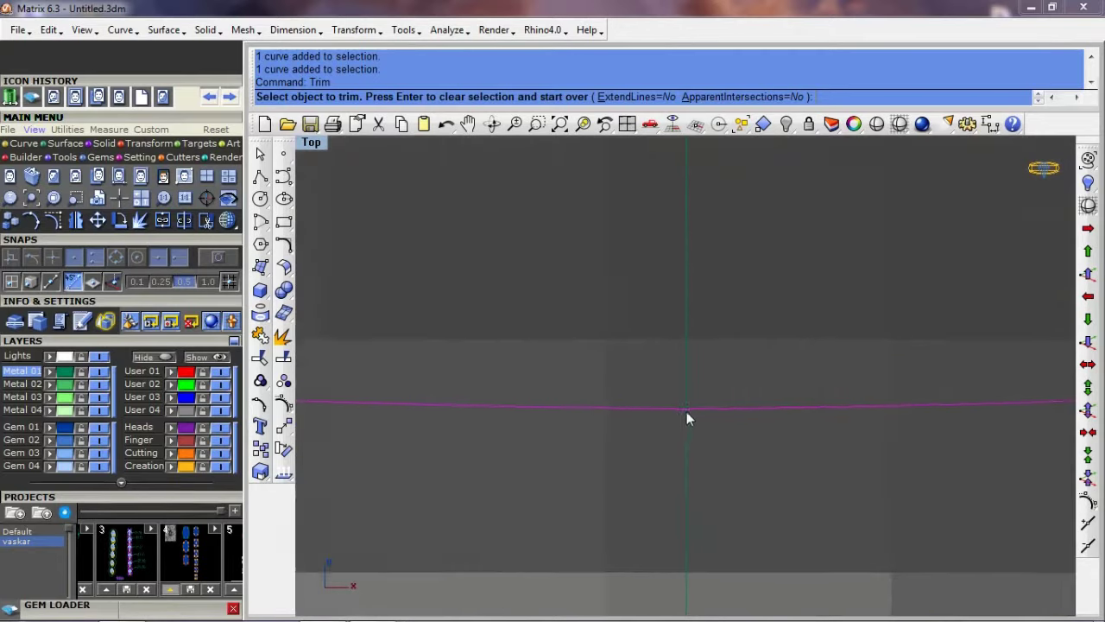
right_click_drag(677, 408, 671, 398)
left_click(674, 398)
right_click(794, 350)
Select the curves near the gem's base and tip as trim boundaries
scroll(682, 414, "up", 2)
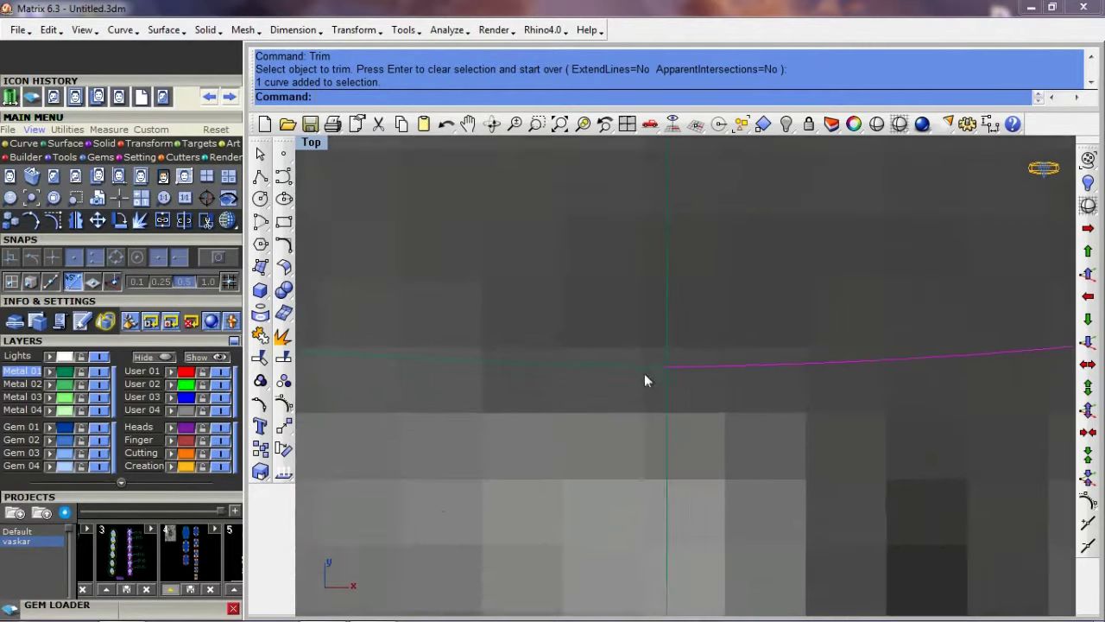
scroll(644, 373, "down", 2)
scroll(658, 363, "down", 2)
scroll(665, 446, "down", 2)
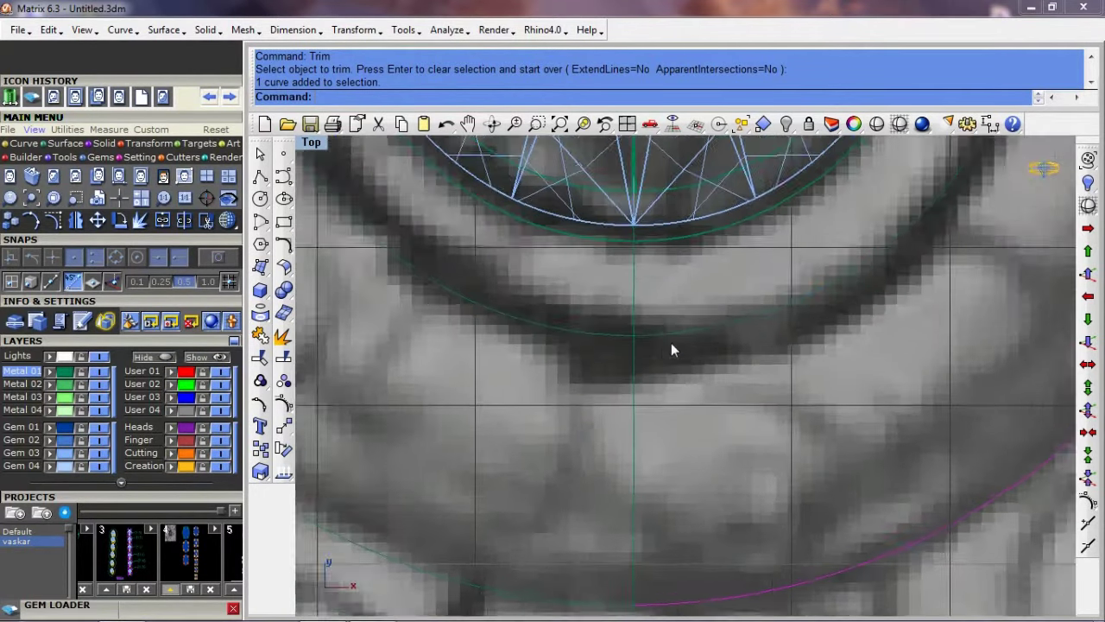
left_click(605, 317)
scroll(636, 329, "up", 2)
scroll(657, 344, "up", 2)
scroll(655, 362, "up", 2)
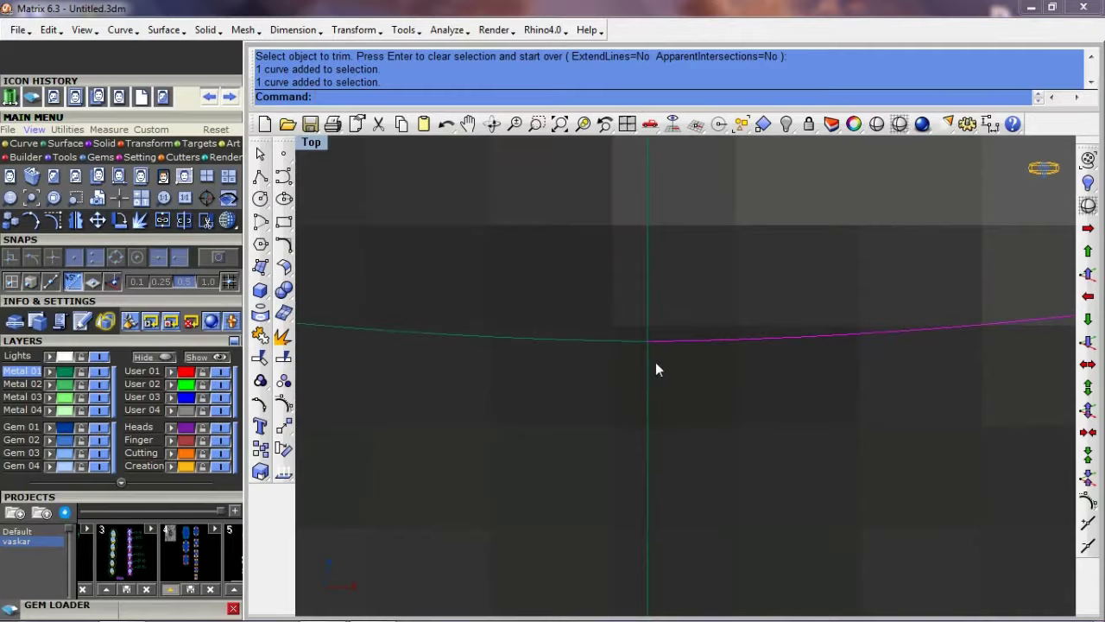
scroll(656, 362, "down", 1)
scroll(627, 387, "down", 2)
scroll(616, 388, "down", 2)
scroll(624, 383, "down", 2)
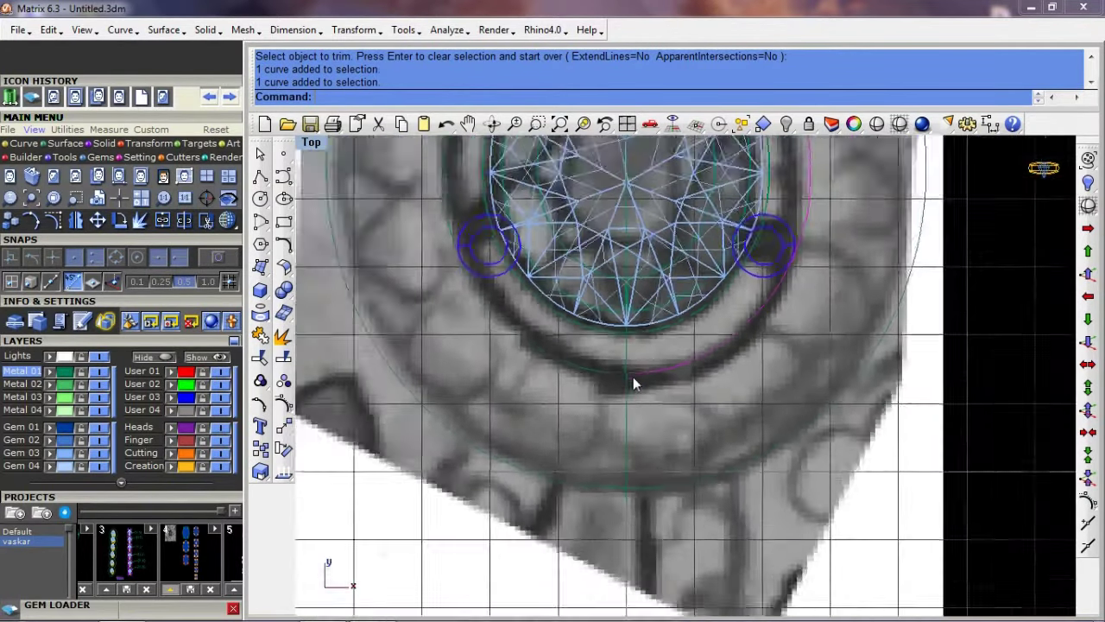
scroll(633, 377, "down", 3)
scroll(665, 326, "up", 1)
scroll(704, 295, "up", 3)
left_click(711, 366)
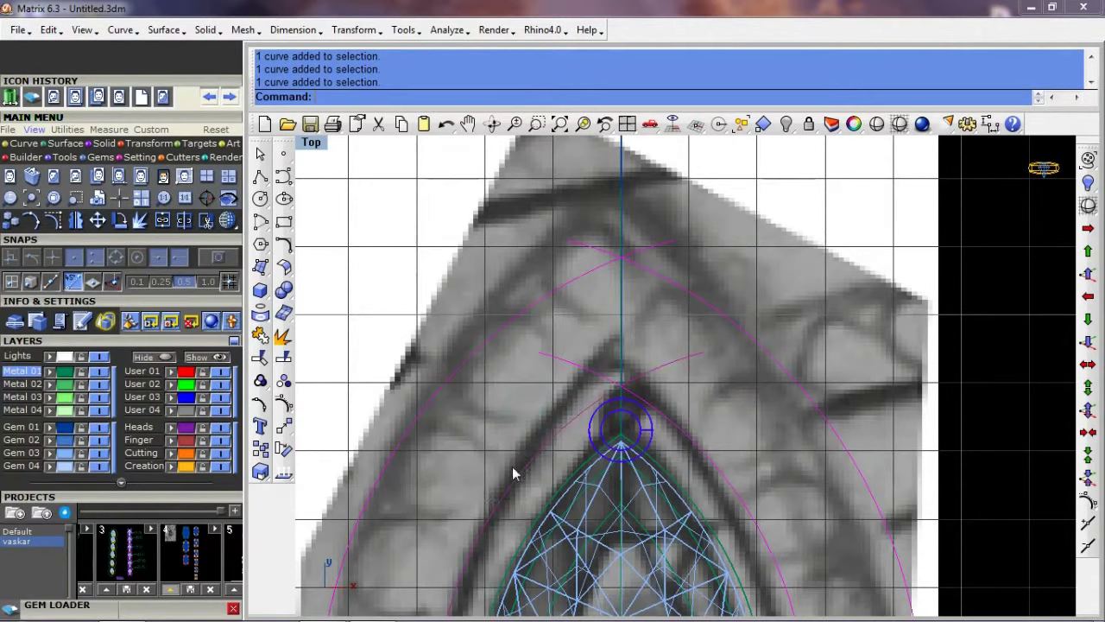
scroll(552, 440, "up", 1)
Trim away the four overlapping curve segments at the tip and ends
key("Return")
left_click(605, 367)
left_click(624, 345)
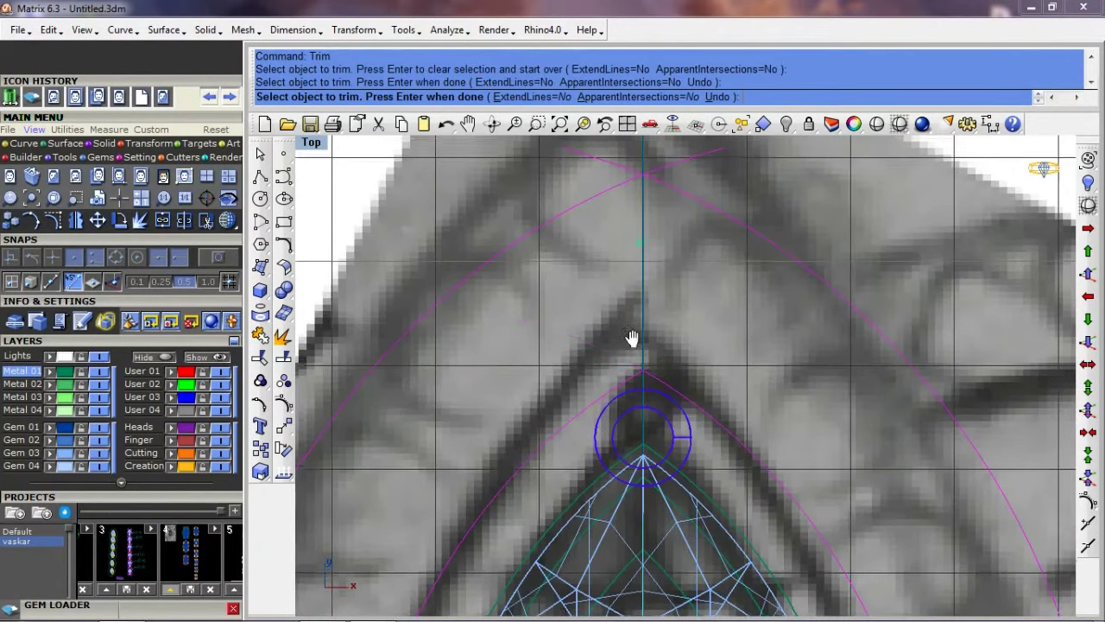
scroll(673, 285, "down", 1)
left_click(701, 245)
left_click(581, 253)
scroll(615, 328, "down", 1)
scroll(630, 397, "down", 2)
key("Return")
Bring the whole pear outline back into view and select the pear gem
scroll(648, 470, "down", 2)
scroll(656, 432, "down", 1)
scroll(715, 340, "up", 2)
mouse_move(715, 340)
right_mouse_down()
mouse_move(708, 296)
mouse_move(704, 376)
right_mouse_up()
left_click(621, 332)
scroll(636, 407, "up", 1)
Show the model shaded and hide the gem and prongs
key("ctrl+h")
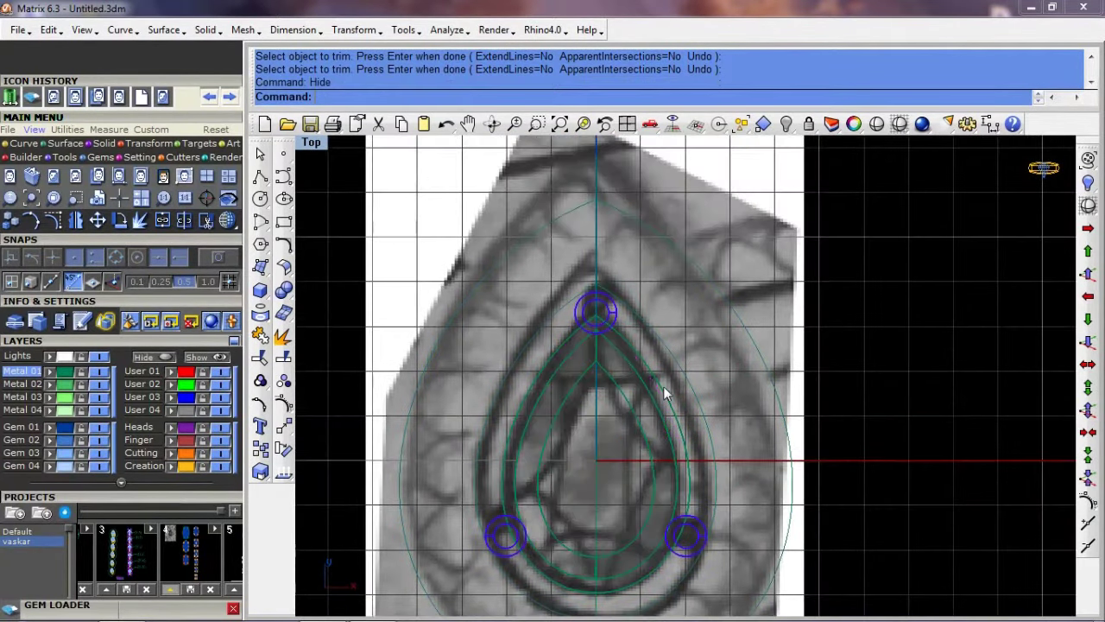
scroll(663, 386, "up", 1)
key("ctrl+z")
scroll(649, 431, "down", 1)
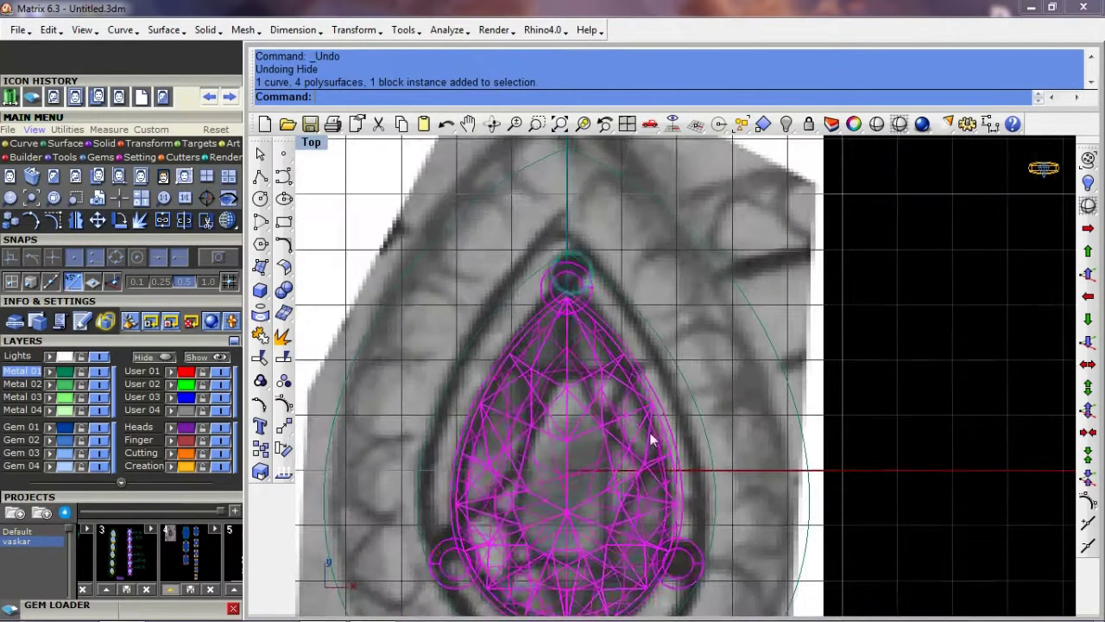
type("d")
key("Return")
scroll(652, 438, "down", 2)
scroll(644, 428, "up", 1)
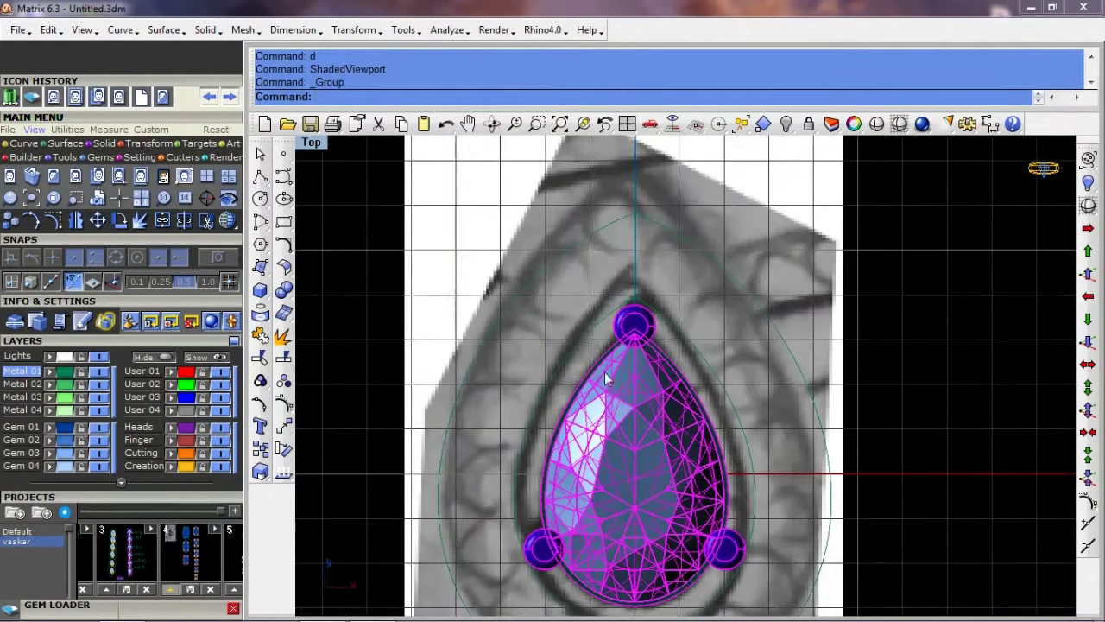
scroll(636, 415, "down", 2)
key("ctrl+h")
scroll(630, 380, "up", 2)
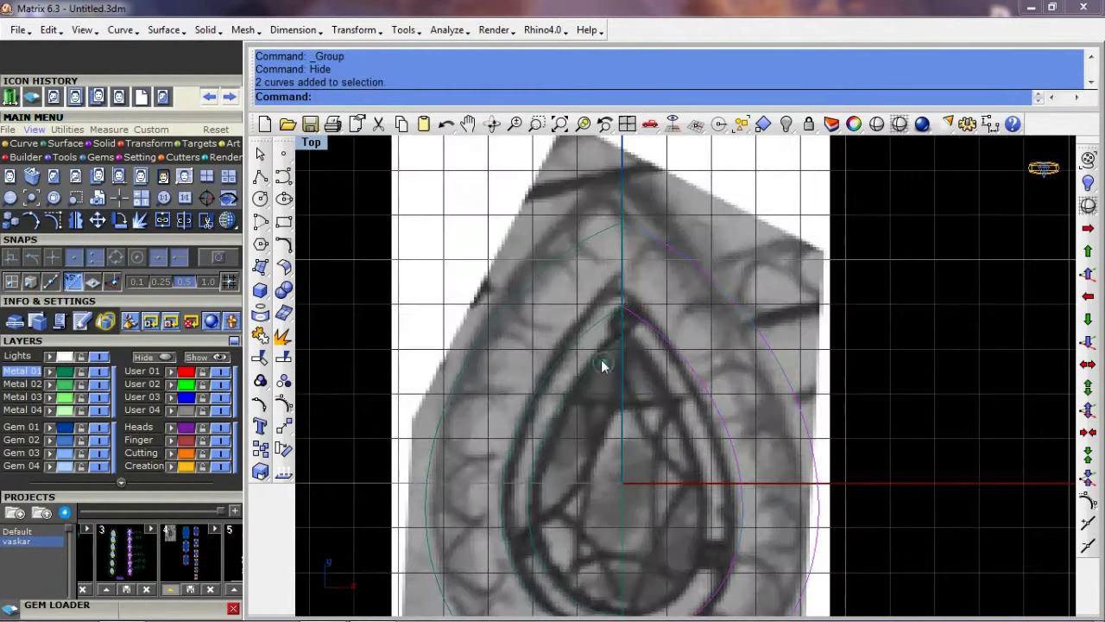
Delete the unneeded curves and select the inner and outer pear outlines
key("Delete")
left_click(666, 317)
left_click(582, 207)
scroll(560, 419, "down", 3)
Maximize the Perspective view, turn off the grid, and join the outlines into closed curves
key("ctrl+F4")
scroll(616, 441, "up", 2)
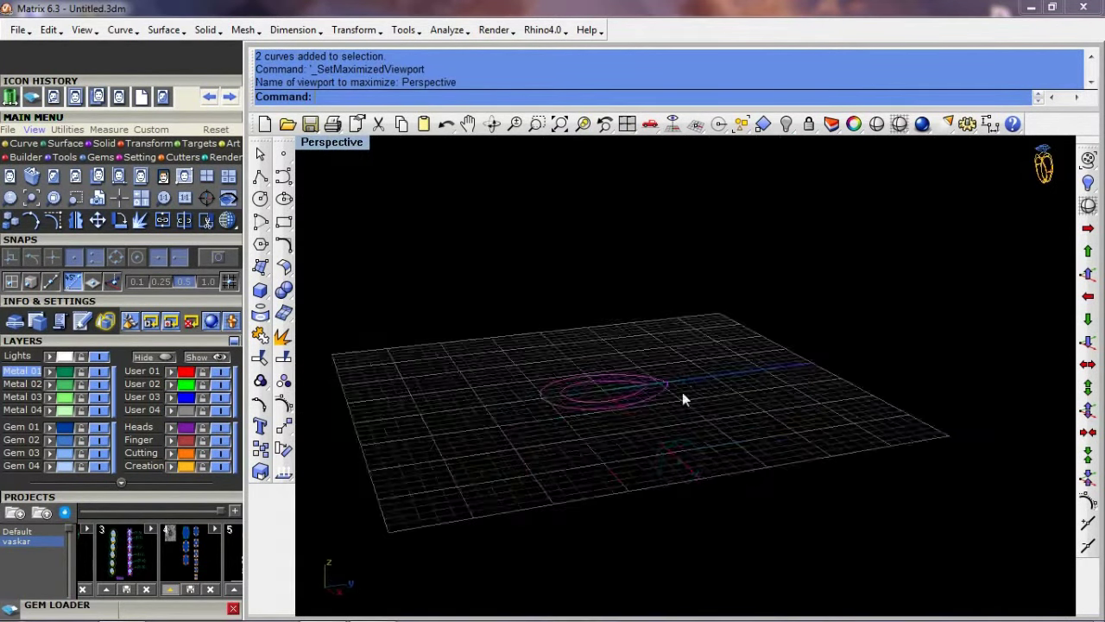
scroll(683, 397, "up", 2)
scroll(599, 412, "up", 2)
key("F7")
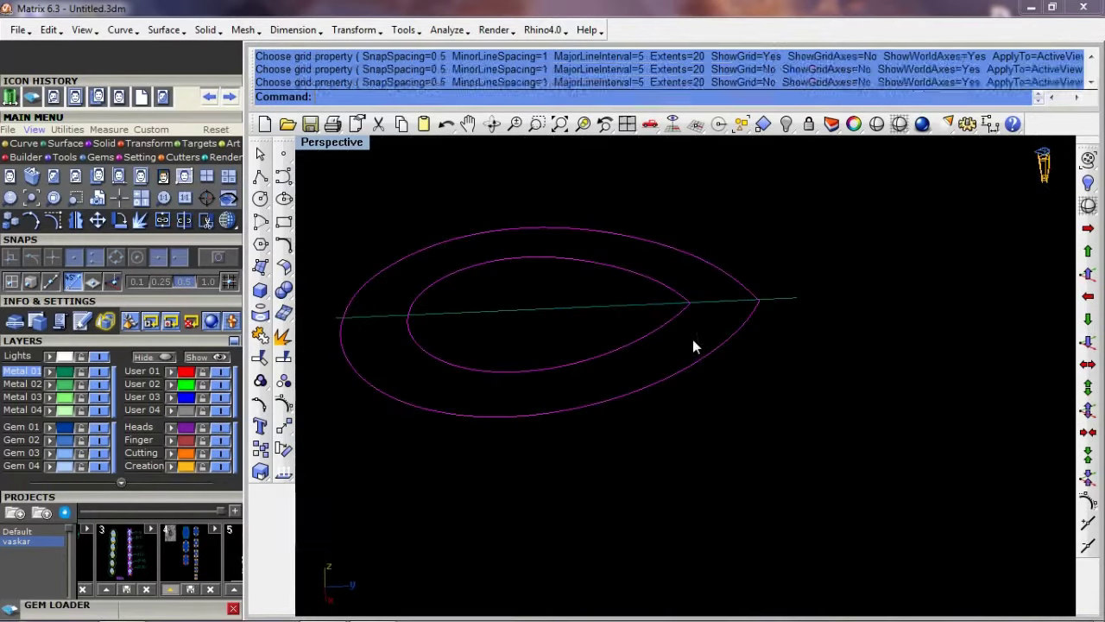
key("ctrl+j")
scroll(675, 276, "up", 2)
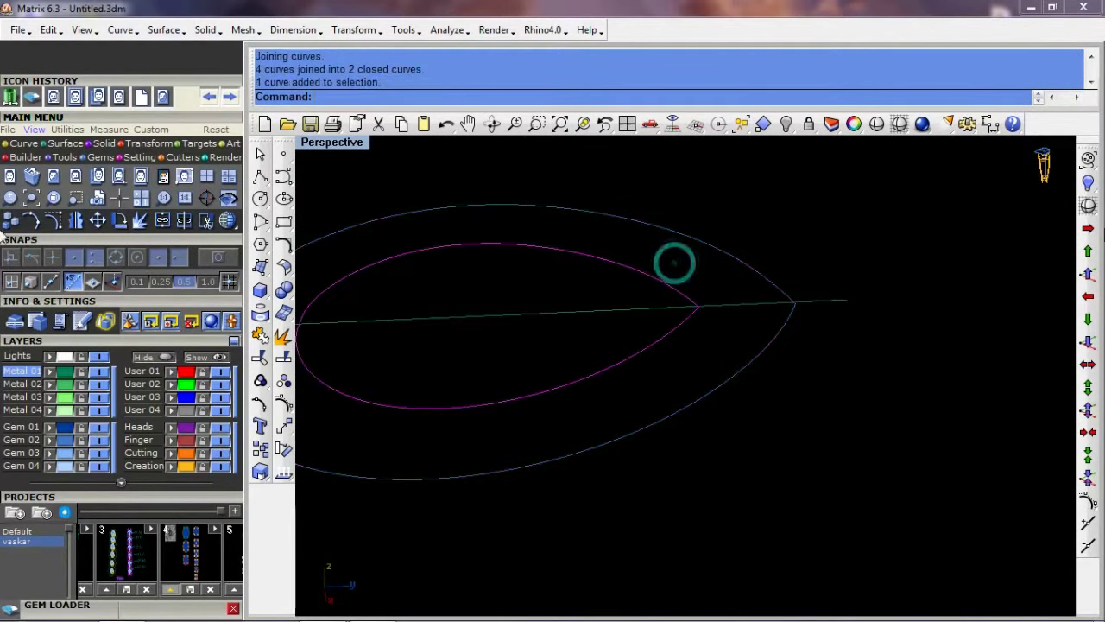
Raise the outlines 1 unit and build a patch surface from the outer pear outline
left_click(1087, 274)
mouse_move(570, 353)
right_mouse_down()
mouse_move(610, 371)
mouse_move(622, 414)
mouse_move(656, 429)
mouse_move(668, 470)
right_mouse_up()
left_click(669, 428)
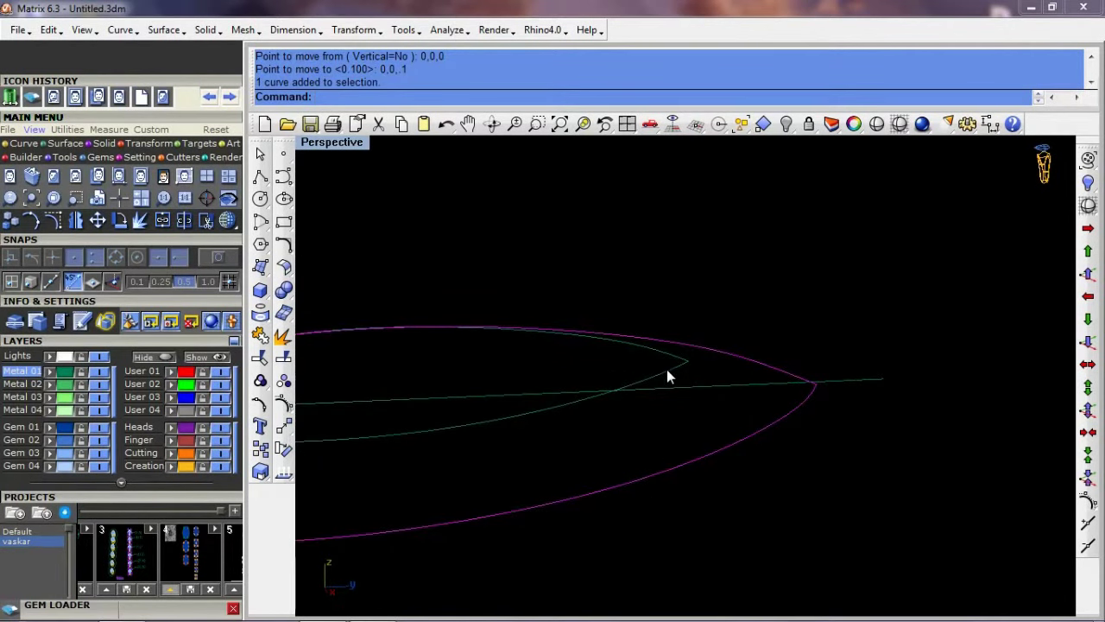
type("Ppp")
key("Return")
mouse_move(676, 340)
right_mouse_down()
mouse_move(643, 393)
mouse_move(545, 294)
mouse_move(679, 446)
right_mouse_up()
Trim the inner region out of the patch surface, leaving a pear-shaped band
type("trim")
key("Return")
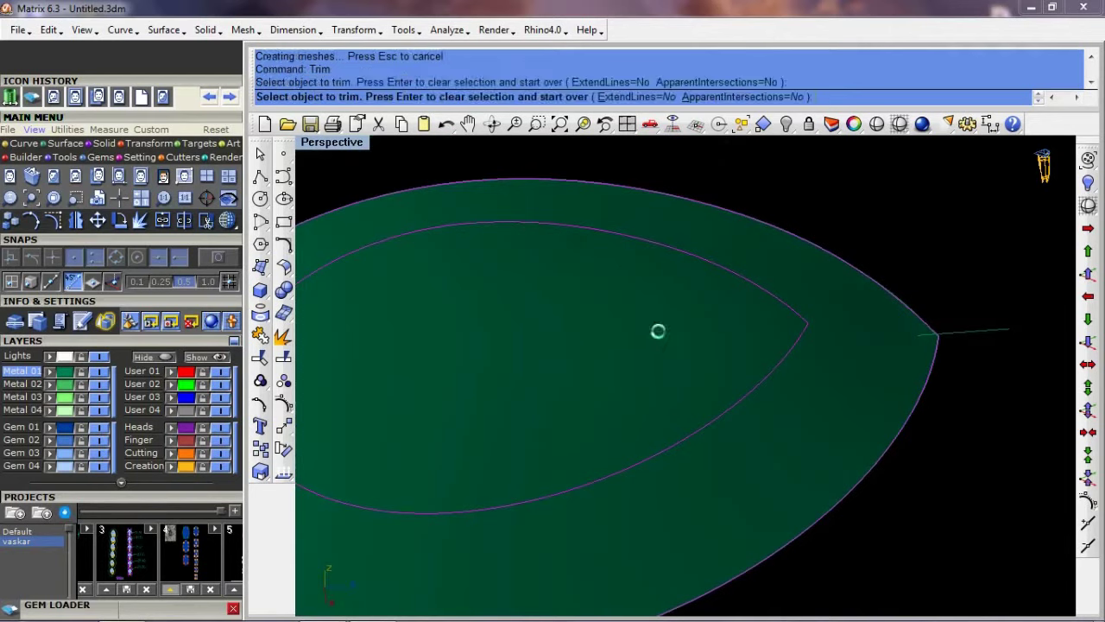
left_click(659, 328)
right_click_drag(773, 510, 785, 484)
Offset the band surface 0.6 as a solid with OffsetSrf
type("os")
key("Return")
type("s")
scroll(729, 461, "down", 3)
key("Return")
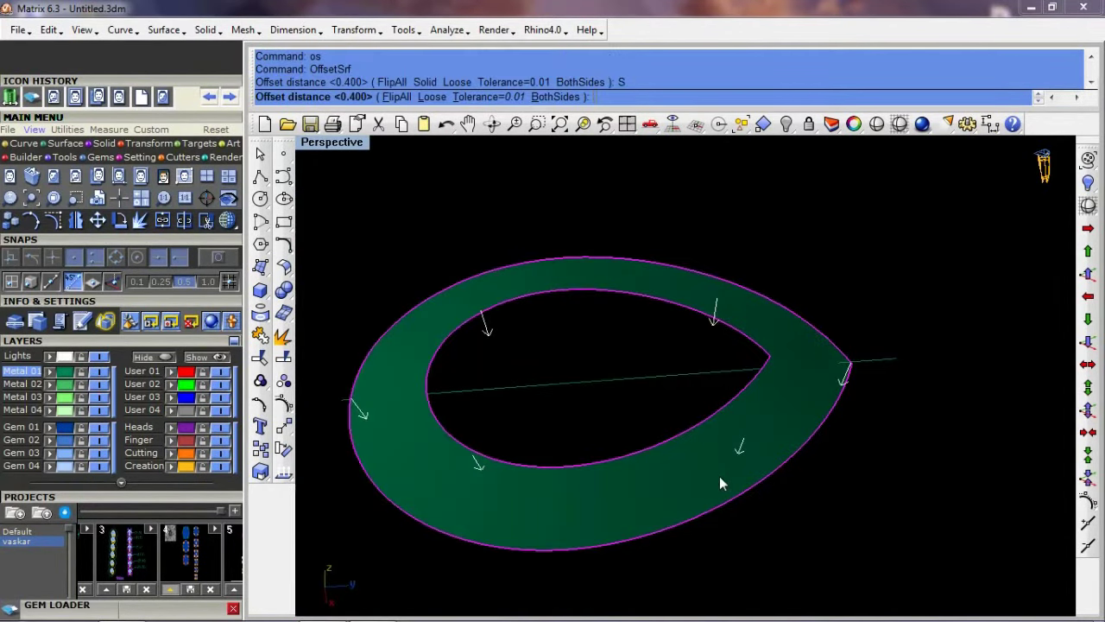
type(".6")
key("Return")
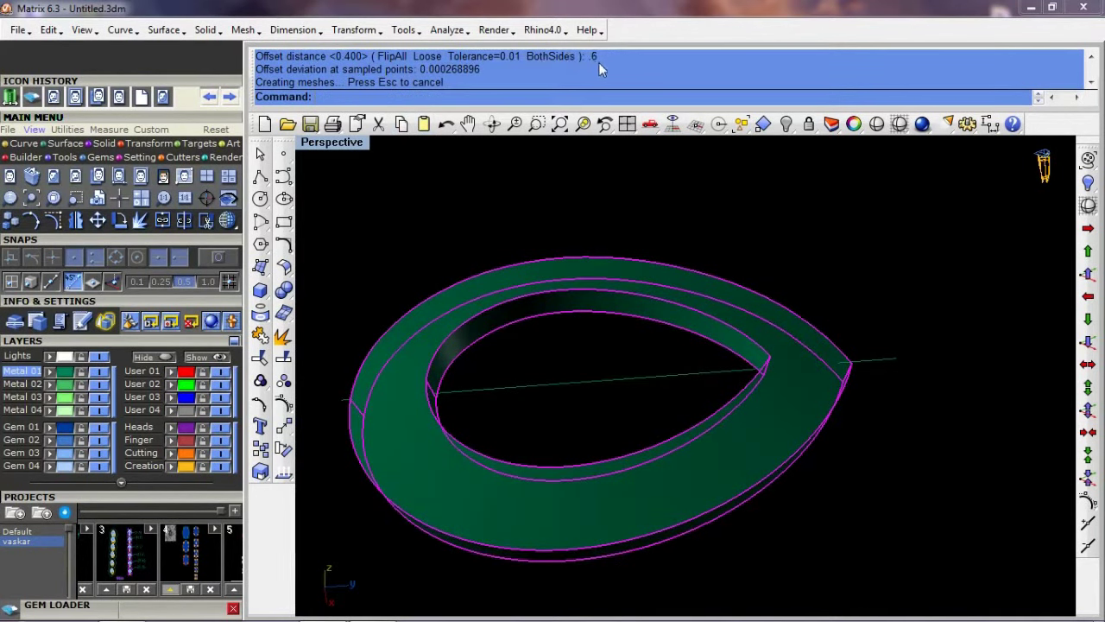
scroll(776, 463, "up", 3)
Extrude the ring's outer edge curve 6 units downward as separate surfaces
left_click(782, 471)
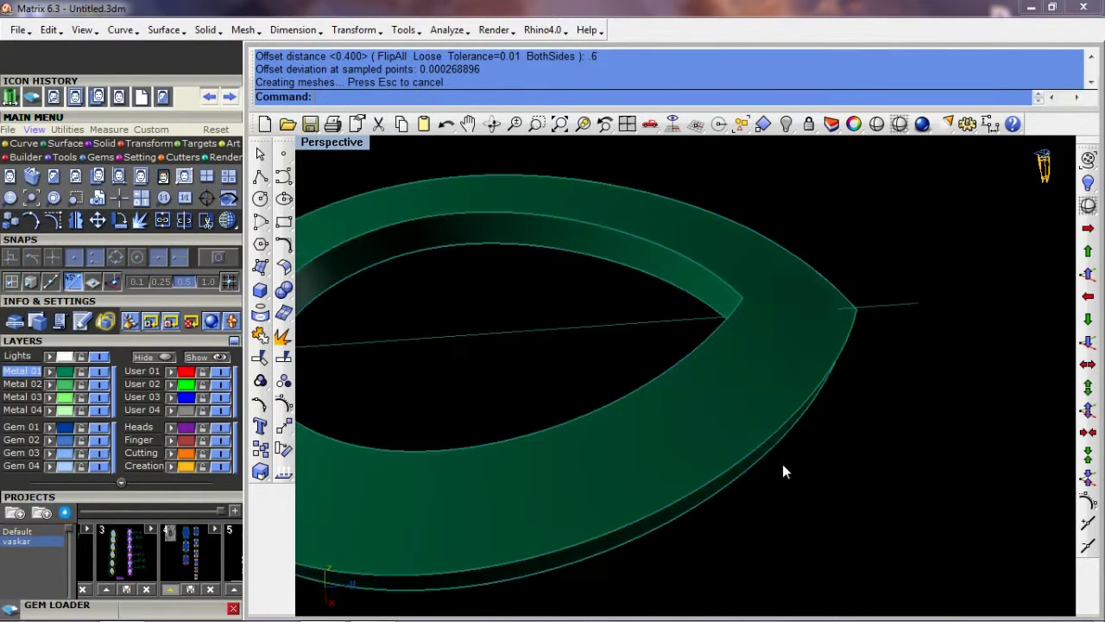
left_click(782, 442)
left_click(838, 469)
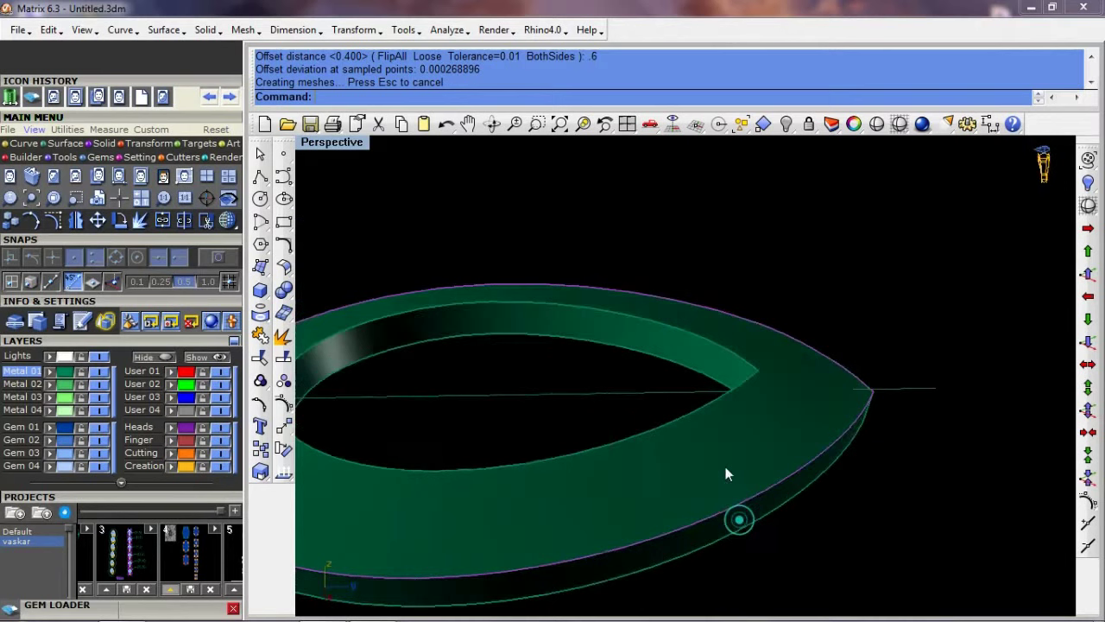
right_click_drag(723, 469, 747, 509)
type("ec")
key("Return")
type("-6")
key("Return")
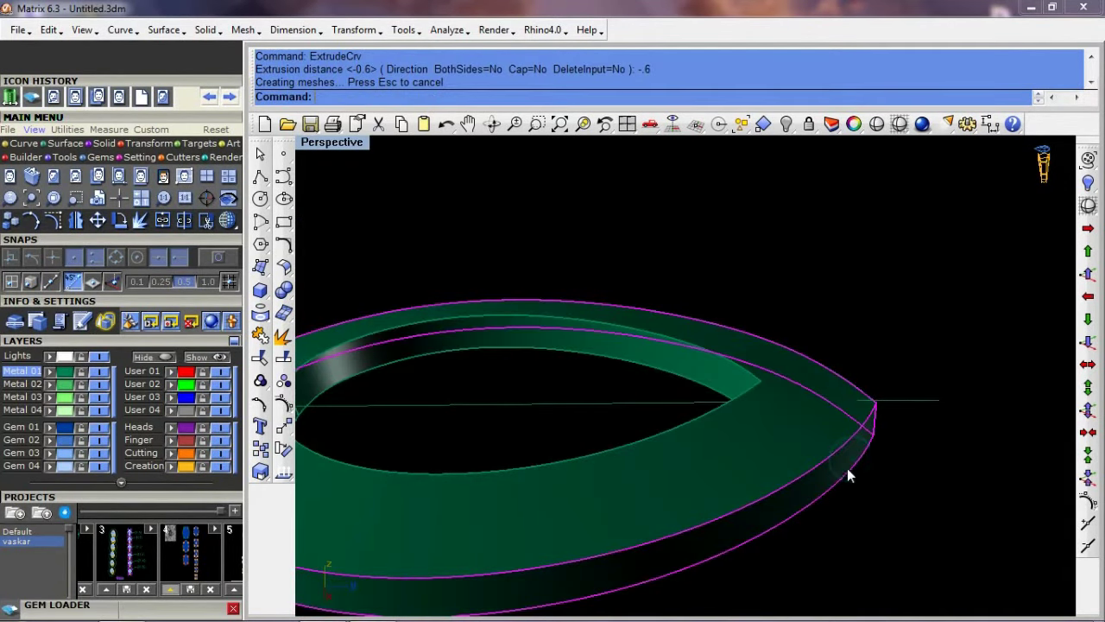
type("x")
key("Return")
Offset the ring's side wall 0.6 as a solid and maximize the Top view
mouse_move(873, 459)
right_mouse_down()
mouse_move(902, 485)
mouse_move(710, 470)
right_mouse_up()
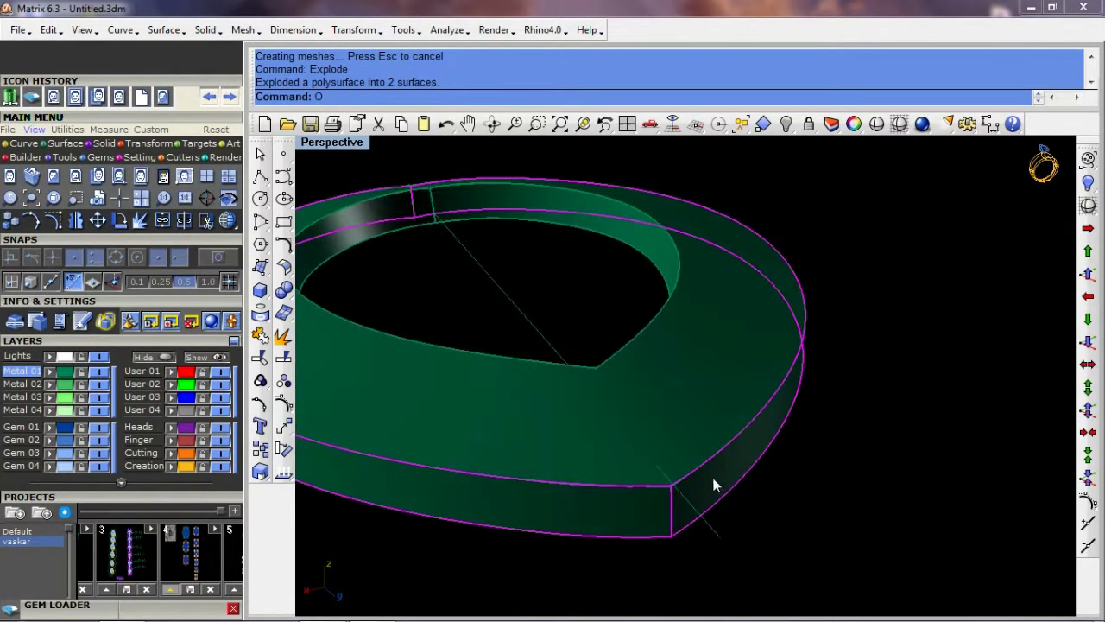
type("os")
key("Return")
key("Return")
type(".6")
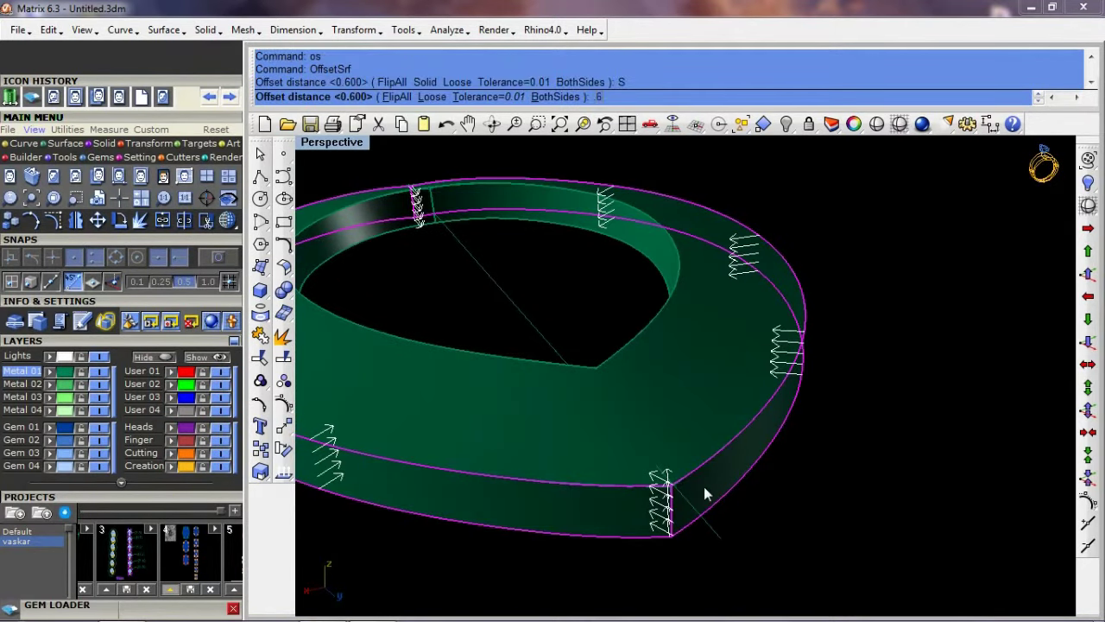
key("Return")
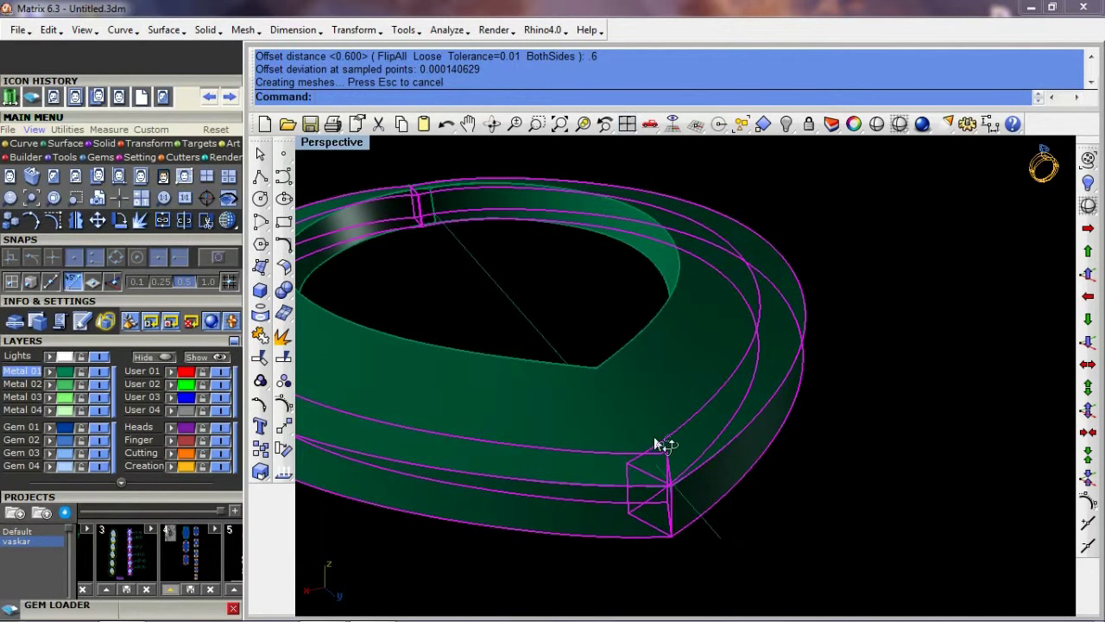
key("ctrl+F1")
Swap hidden and visible objects to check them, then show everything again
scroll(643, 370, "up", 3)
scroll(641, 380, "down", 3)
key("ctrl+shift+h")
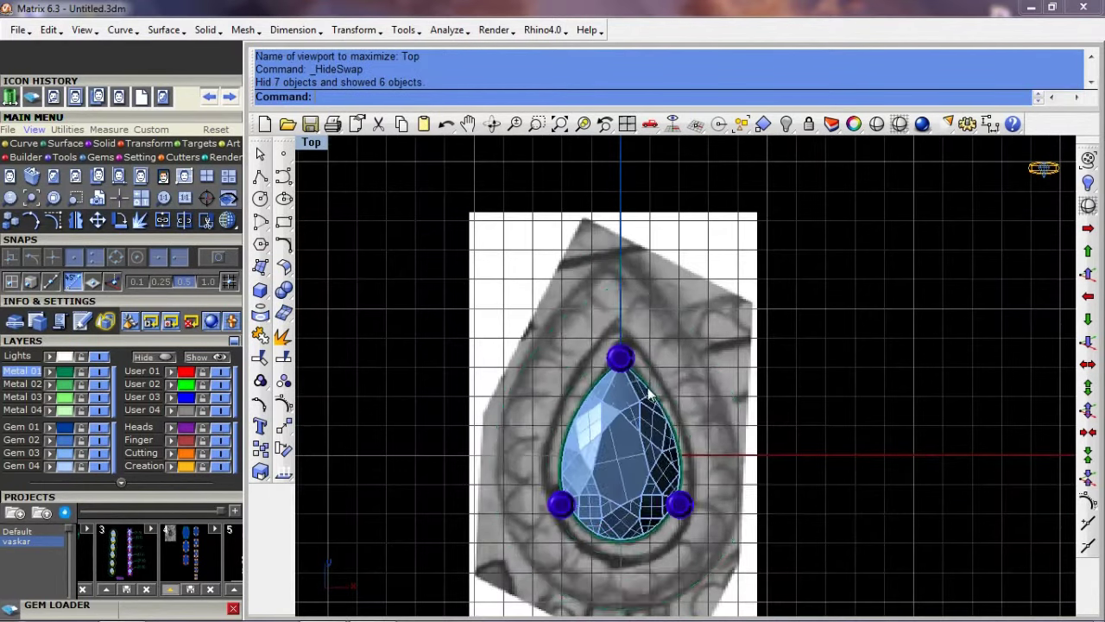
scroll(647, 388, "up", 2)
key("ctrl+a")
key("ctrl+h")
key("ctrl+shift+h")
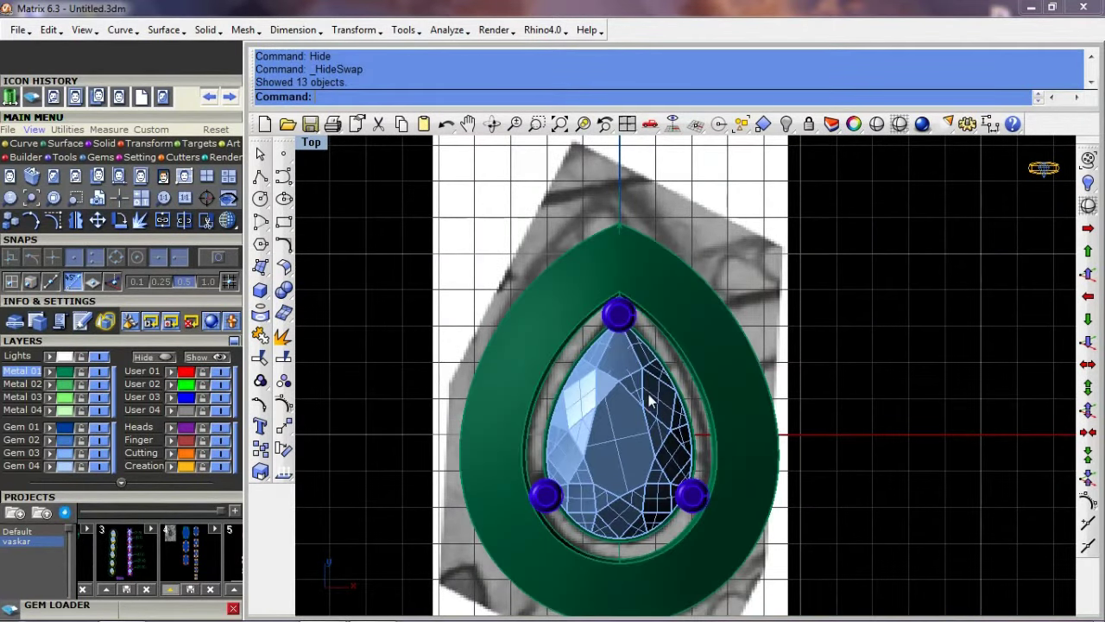
Delete the green teardrop band and its remaining left and right halves
left_click(677, 293)
key("Delete")
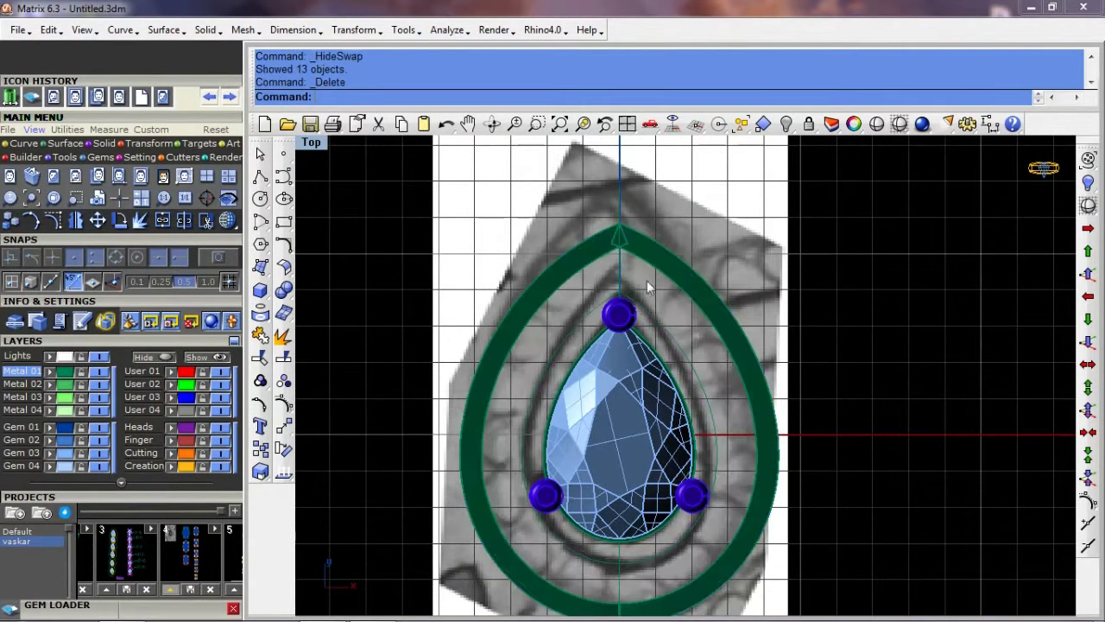
scroll(647, 280, "up", 2)
left_click(666, 251)
key("Delete")
left_click(562, 241)
key("Delete")
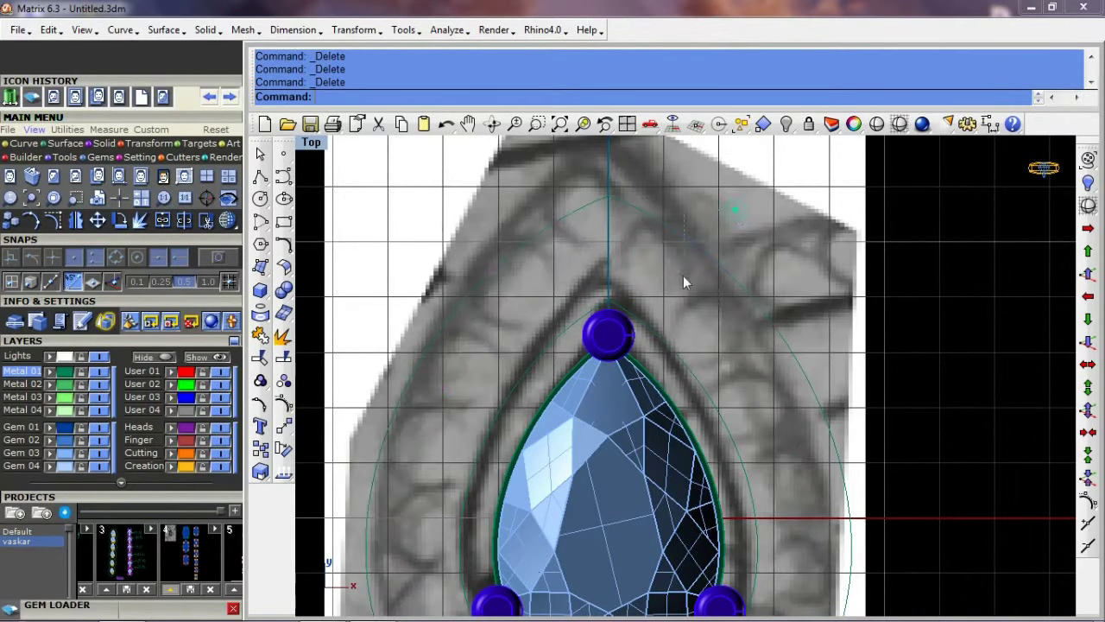
Rebuild the outer pear outline curve
scroll(683, 282, "down", 2)
left_click(737, 335)
type("Rebuild")
key("Return")
key("Return")
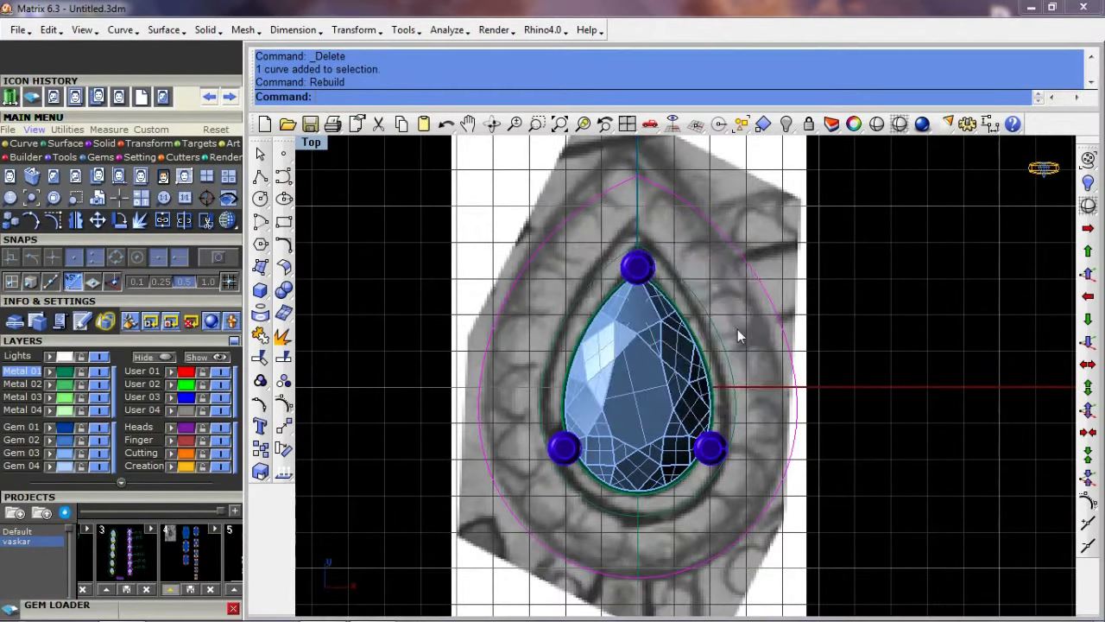
Rebuild the outer curve half to 12 points and display its control points
left_click(710, 241)
key("F10")
scroll(710, 238, "up", 1)
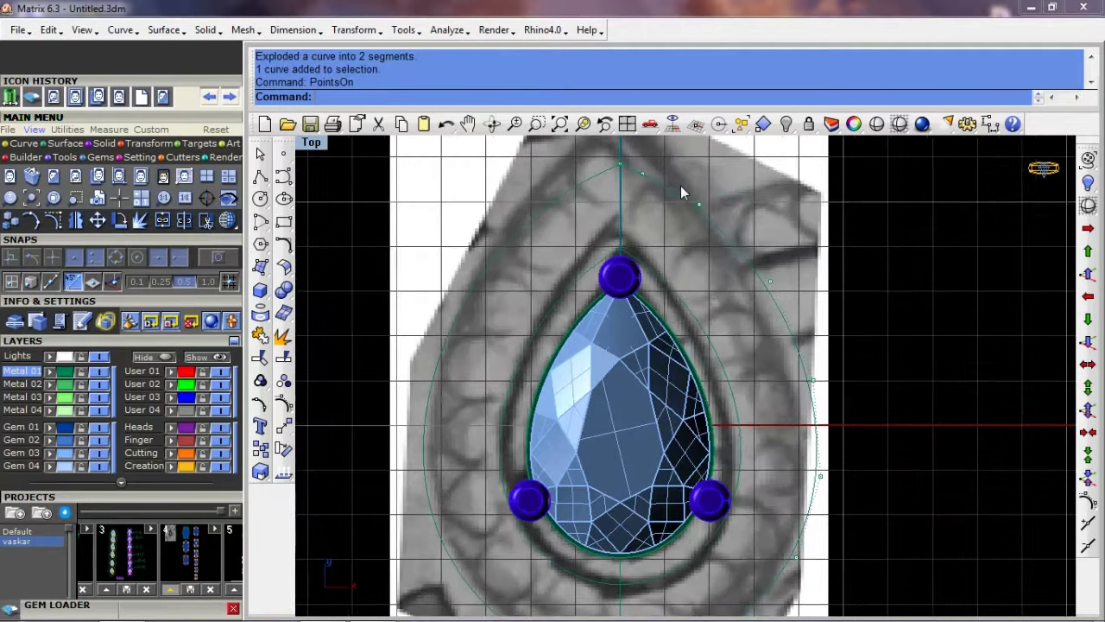
right_click(721, 263)
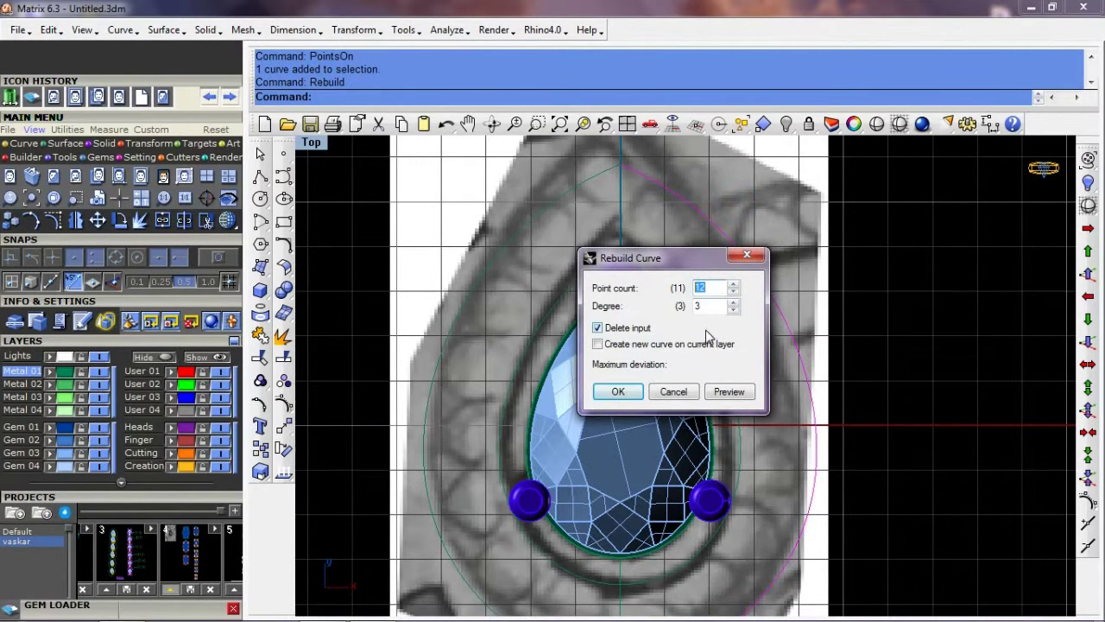
left_click(729, 391)
key("Return")
key("F10")
scroll(664, 158, "up", 3)
scroll(613, 163, "up", 1)
Move the outer half's top control points onto the sketch line, then select the reshaped half
left_click(625, 196)
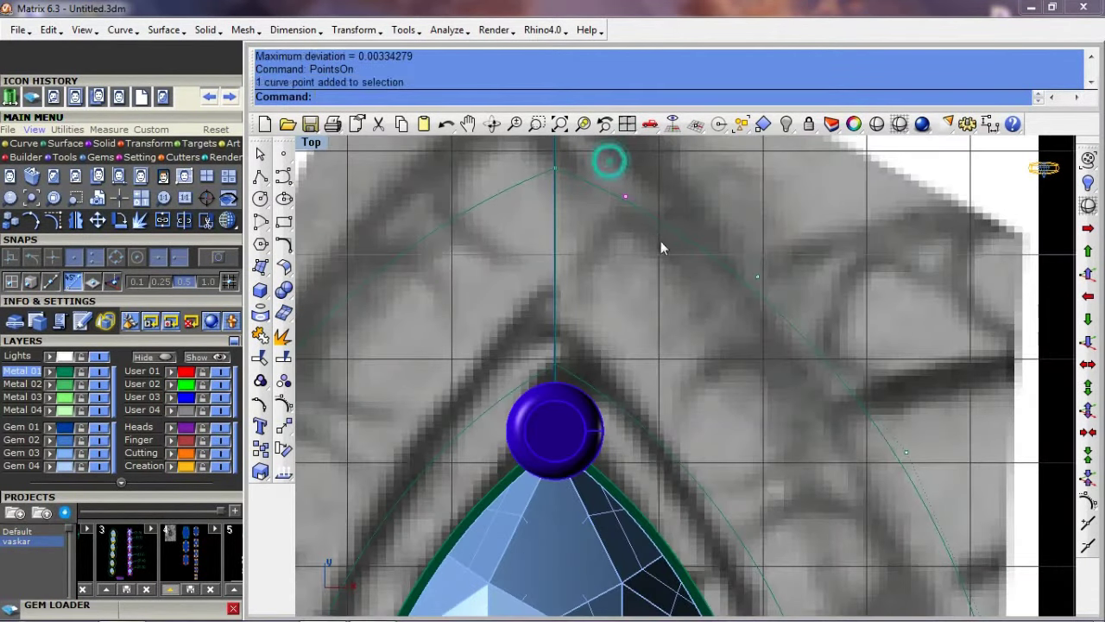
type("s")
key("Return")
scroll(653, 241, "up", 1)
key("Escape")
left_click(779, 283)
type("s")
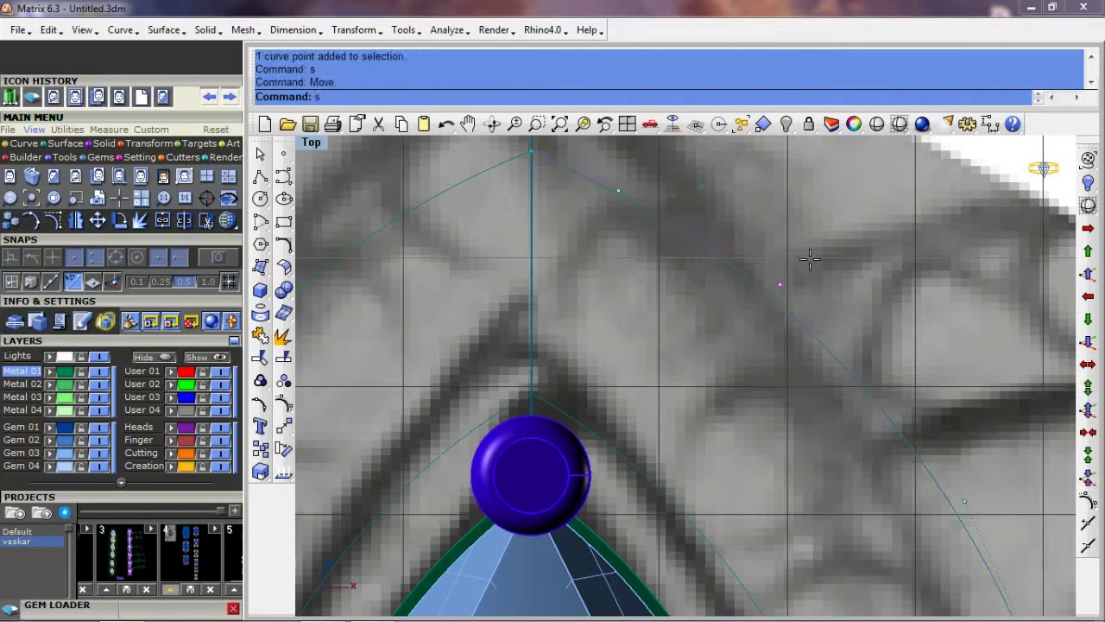
scroll(605, 275, "down", 6)
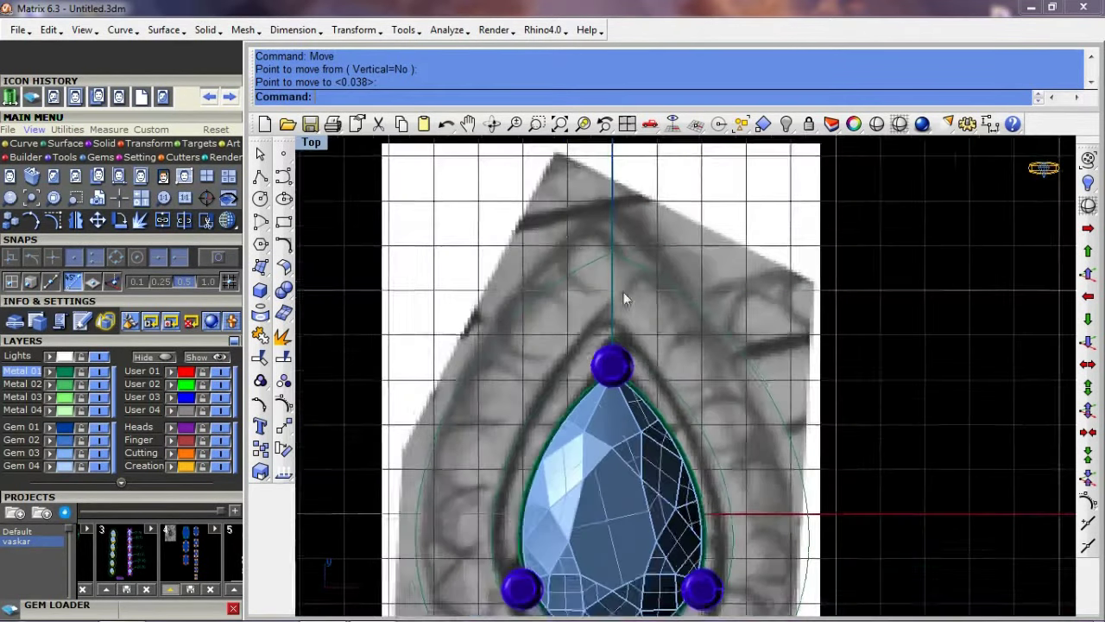
left_click(623, 292)
scroll(624, 295, "up", 2)
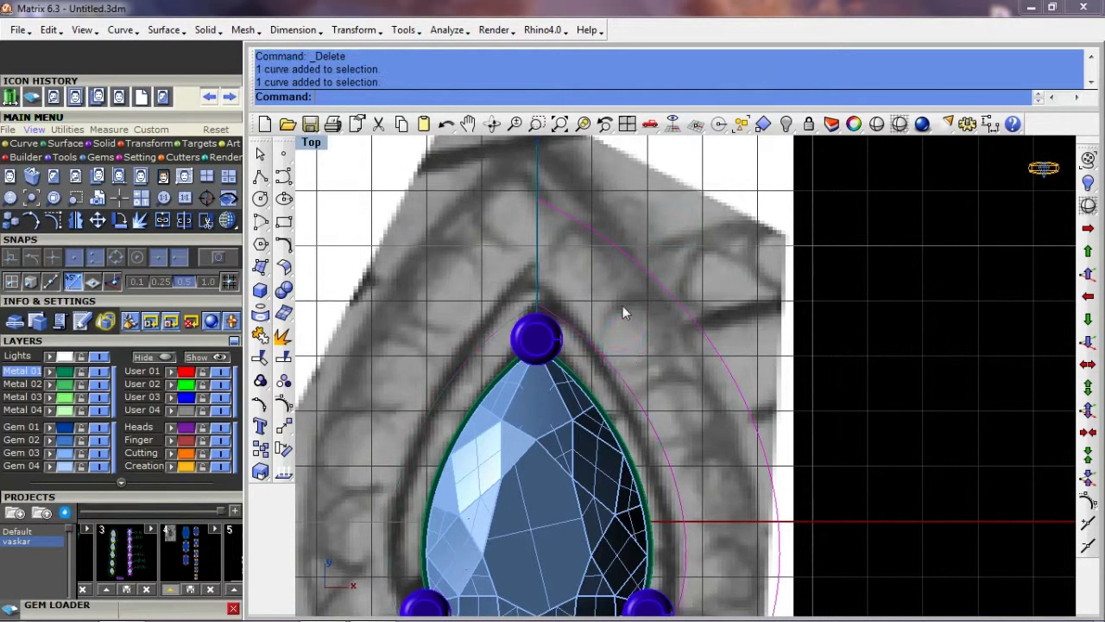
scroll(603, 308, "down", 4)
scroll(616, 301, "up", 2)
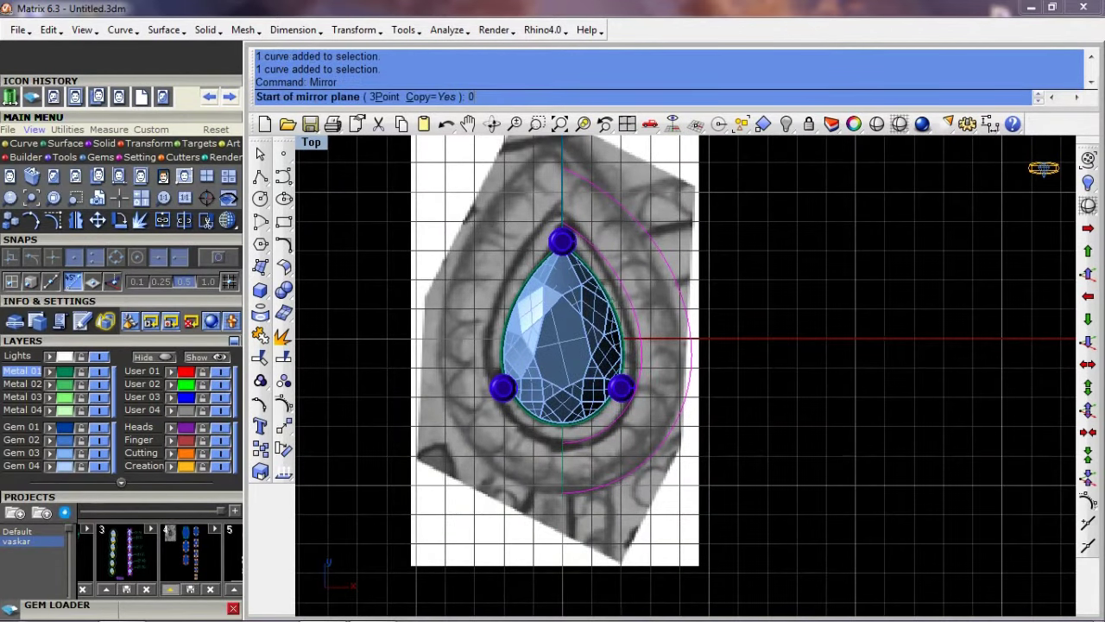
Finish mirroring the outer half by setting the mirror line end
left_click(593, 455)
scroll(532, 245, "up", 2)
scroll(532, 246, "up", 1)
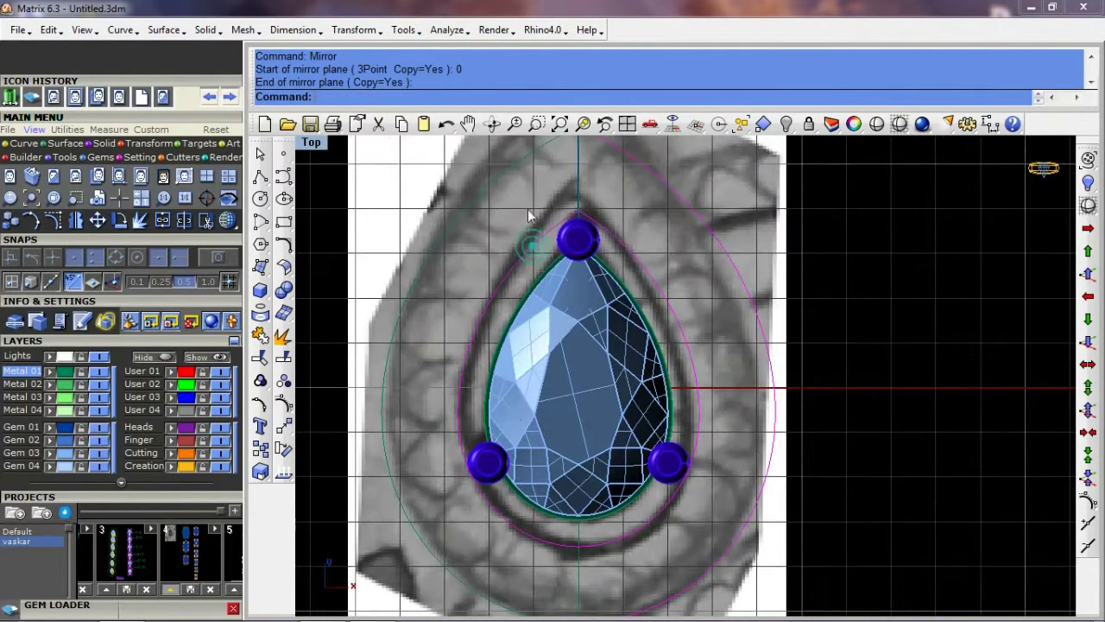
Rebuild the inner outline curve using the Rebuild command, checking its deviation first
left_click(528, 209)
scroll(702, 233, "up", 2)
scroll(655, 271, "up", 3)
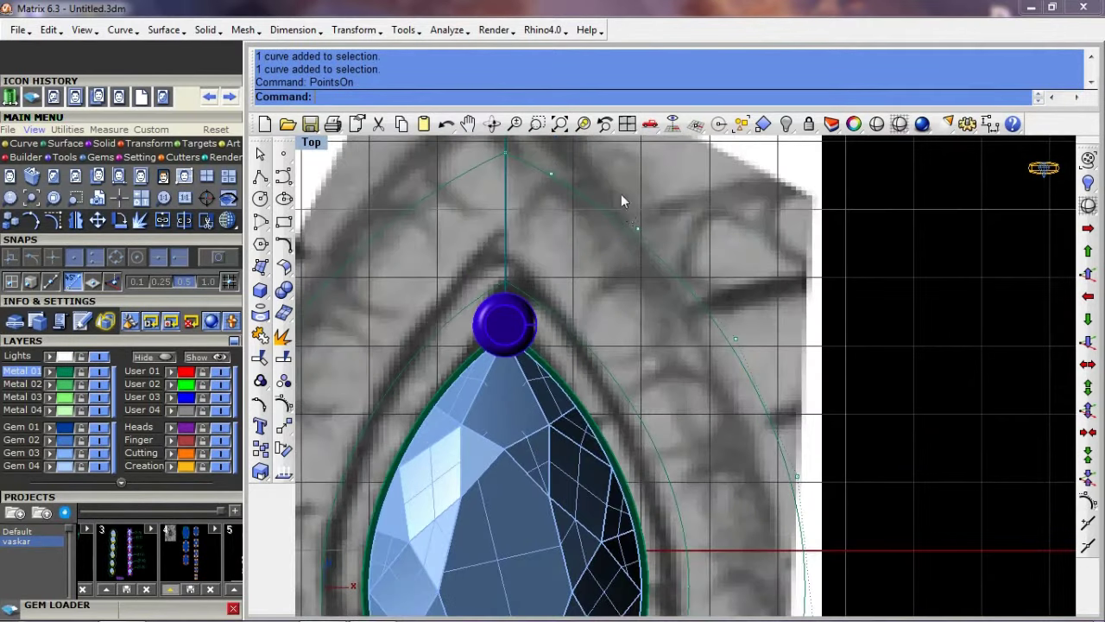
type("rebuild")
key("Return")
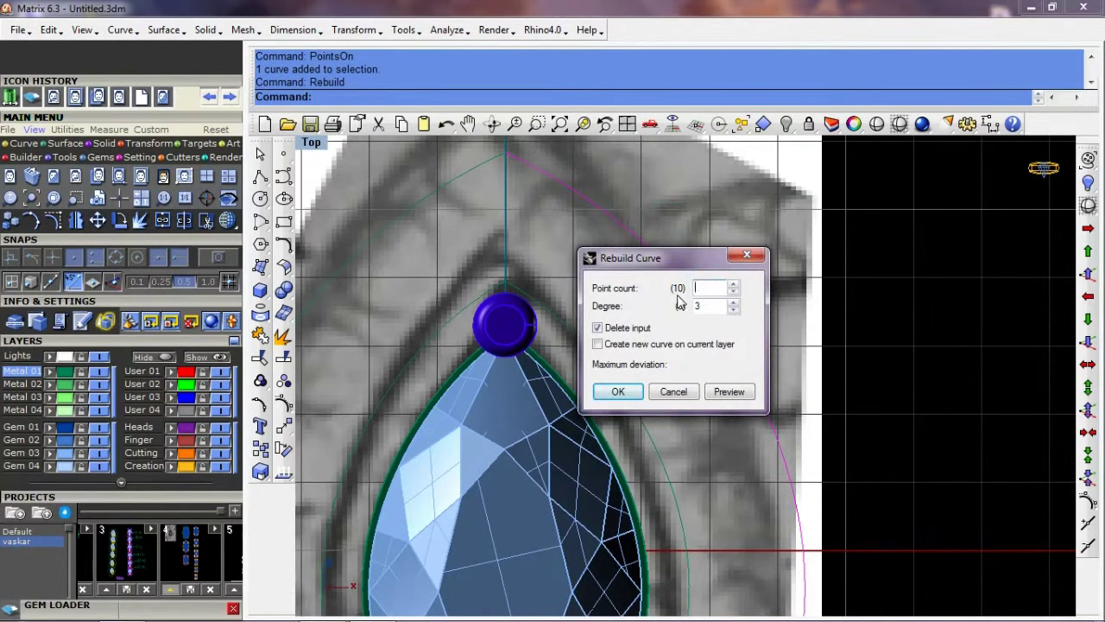
type("8")
left_click(730, 395)
left_click(618, 391)
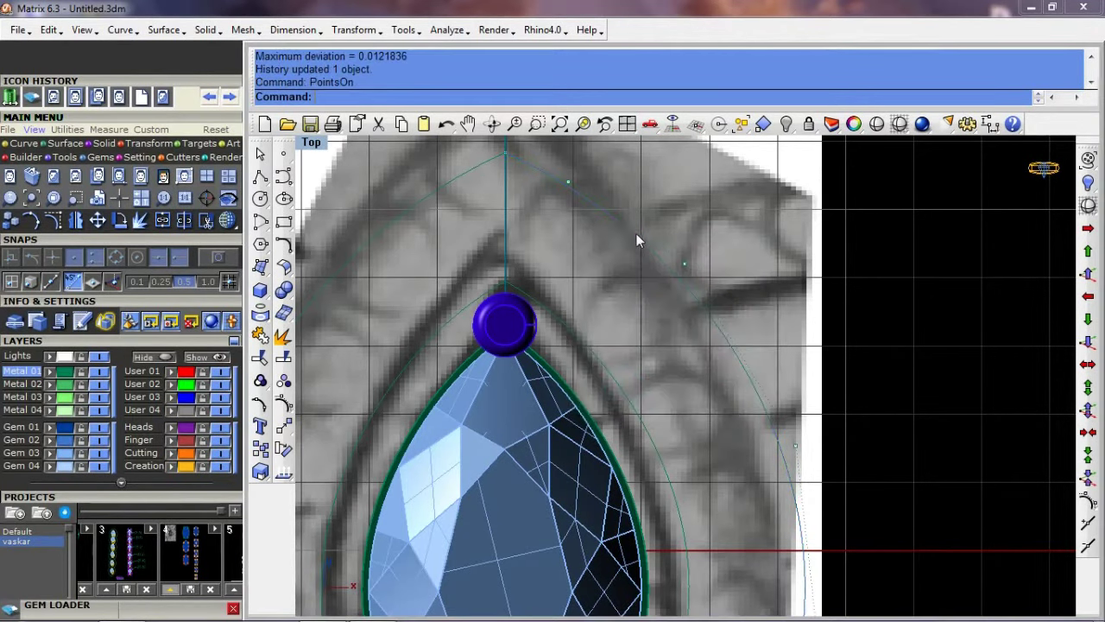
scroll(636, 233, "up", 3)
Move the inner curve's top control point outward to fit the sketch
left_click(711, 282)
type("s")
left_click(742, 282)
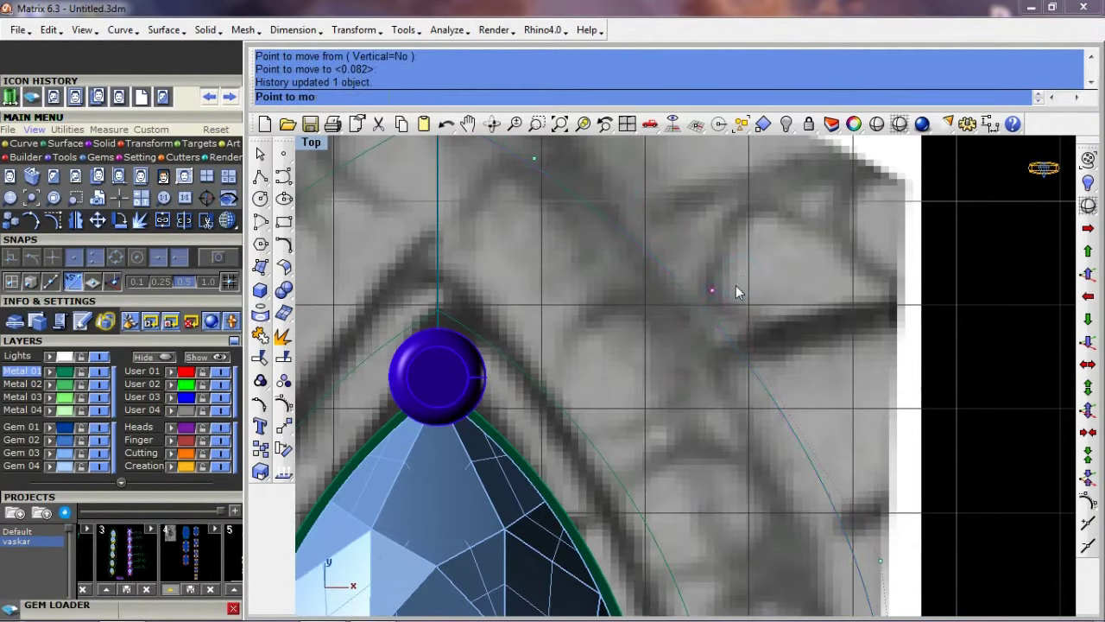
right_click_drag(552, 147, 549, 220)
scroll(563, 326, "down", 3)
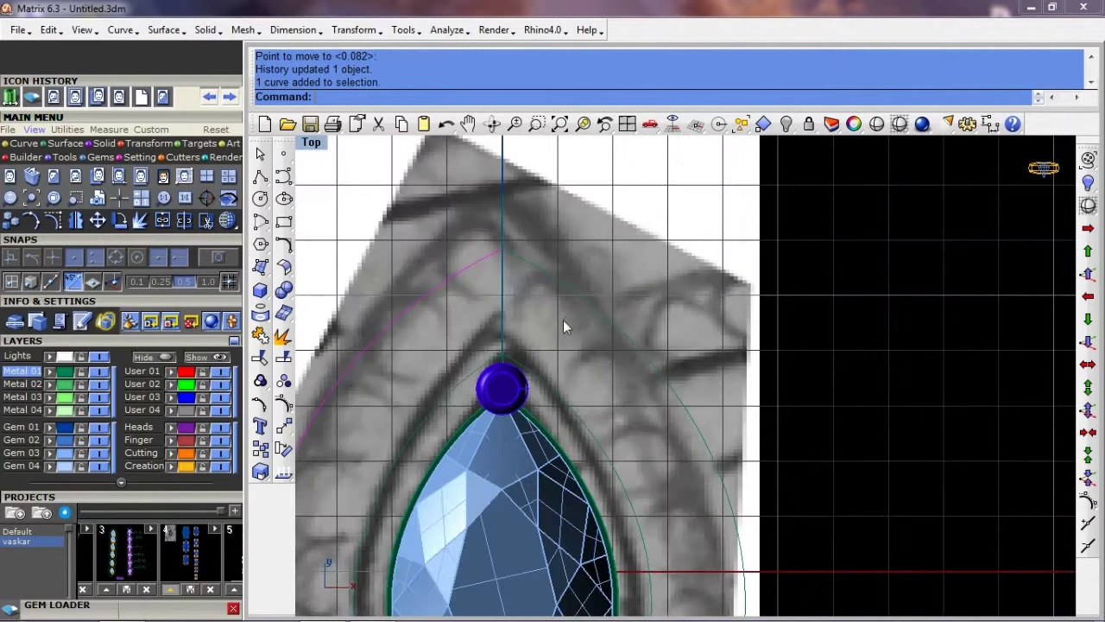
Mirror both reshaped right-half curves across the vertical axis through the top prong
left_click_drag(591, 458, 591, 457)
right_click_drag(592, 458, 617, 382)
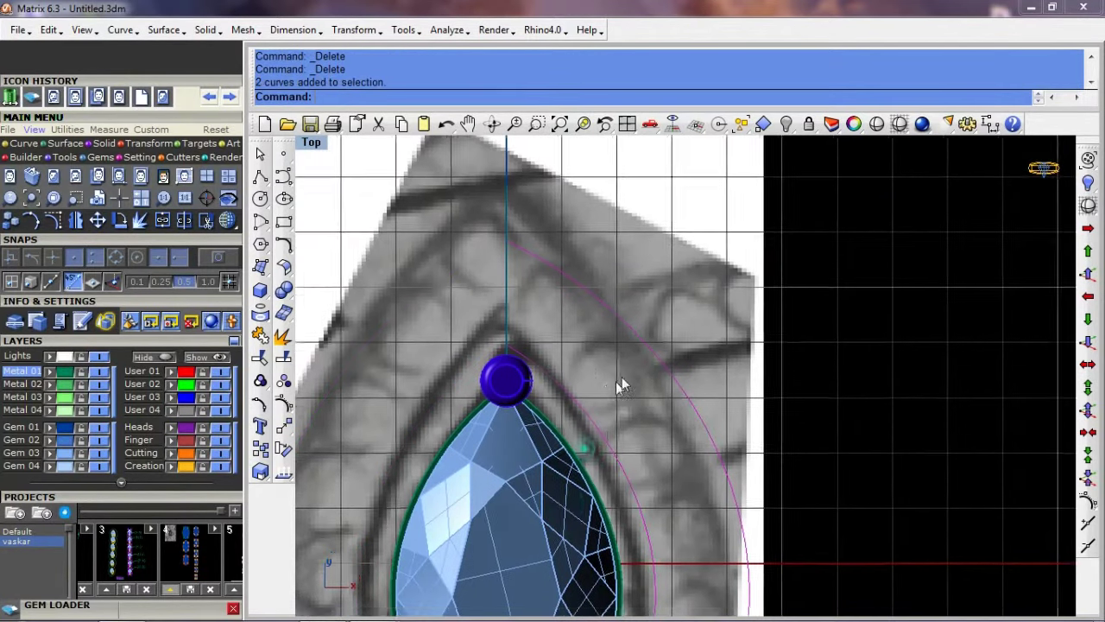
type("mirror")
key("Return")
left_click(535, 307)
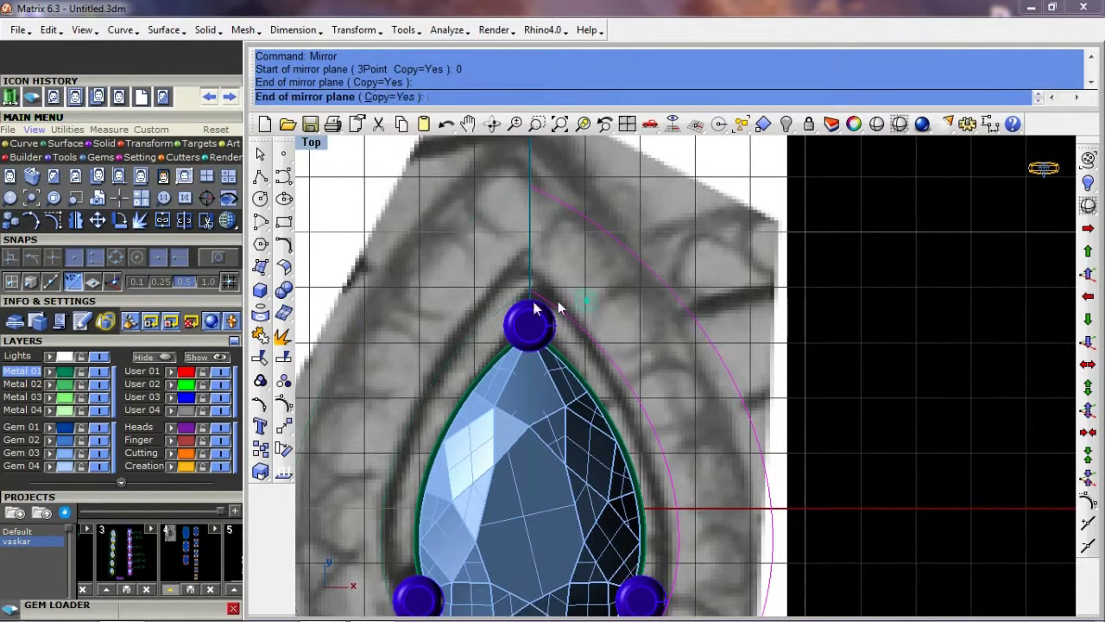
left_click(448, 272)
scroll(446, 324, "down", 3)
Join the curve halves into closed outlines and fill them with a Patch surface
key("ctrl+j")
key("ctrl+F4")
mouse_move(665, 423)
right_mouse_down()
mouse_move(574, 447)
mouse_move(631, 385)
mouse_move(697, 387)
right_mouse_up()
type("Patch")
key("Return")
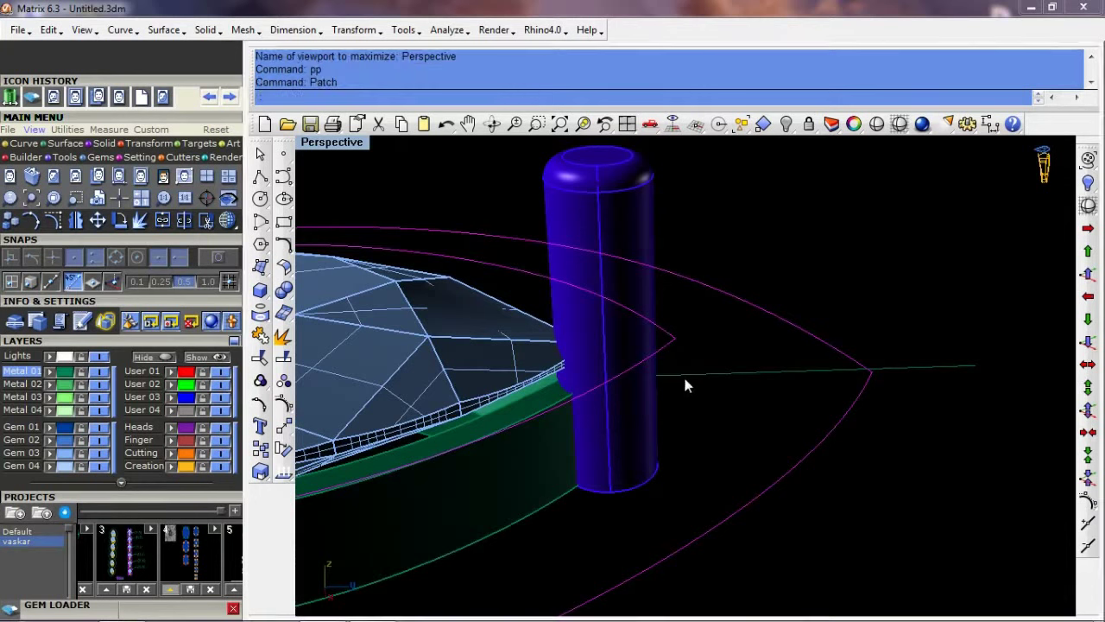
key("Return")
Raise the prong, gem and lower circle slightly, then hide them
left_click(626, 205)
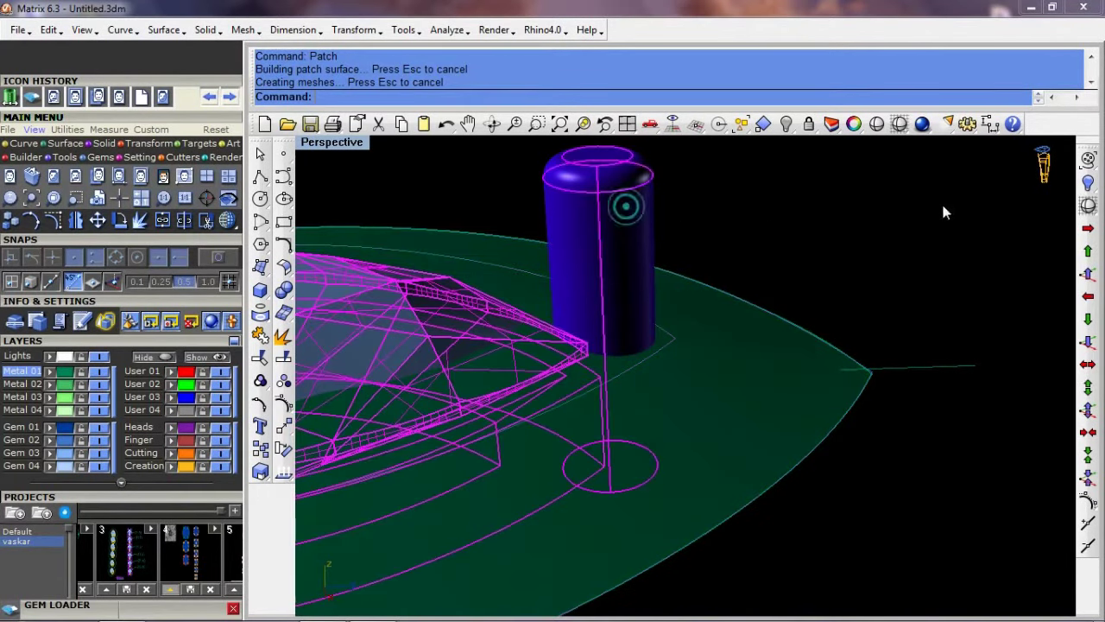
left_click(1087, 273)
key("Return")
key("Return")
key("Return")
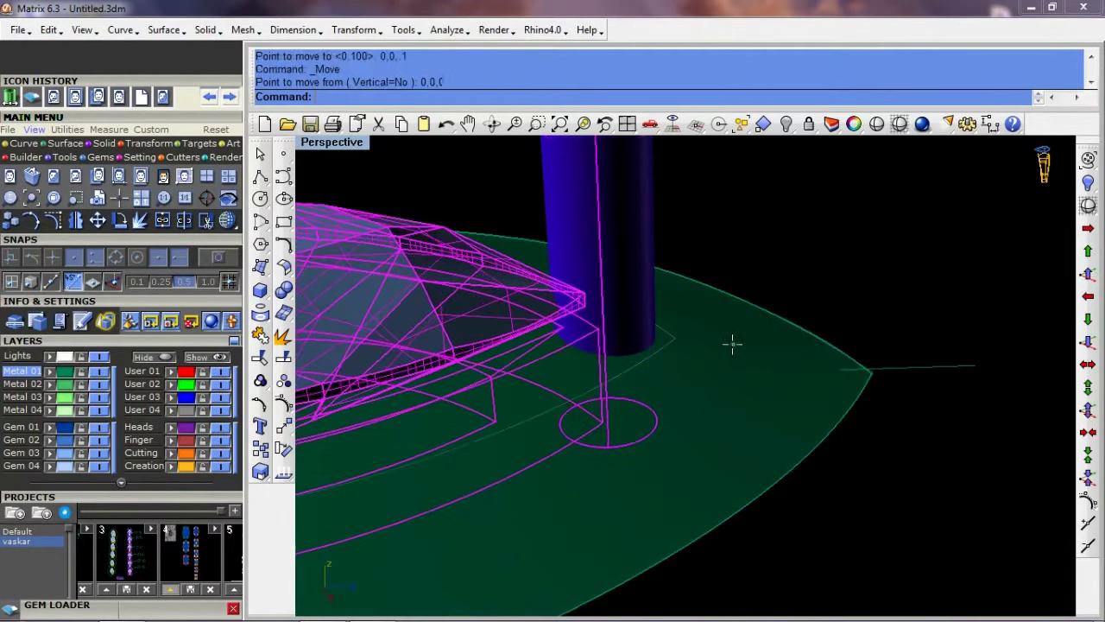
key("Return")
key("Return")
key("Return")
key("ctrl+h")
Trim away the surface inside the inner outline, leaving a pear-shaped band
left_click(660, 361)
left_click(715, 397)
key("ctrl+t")
left_click(596, 320)
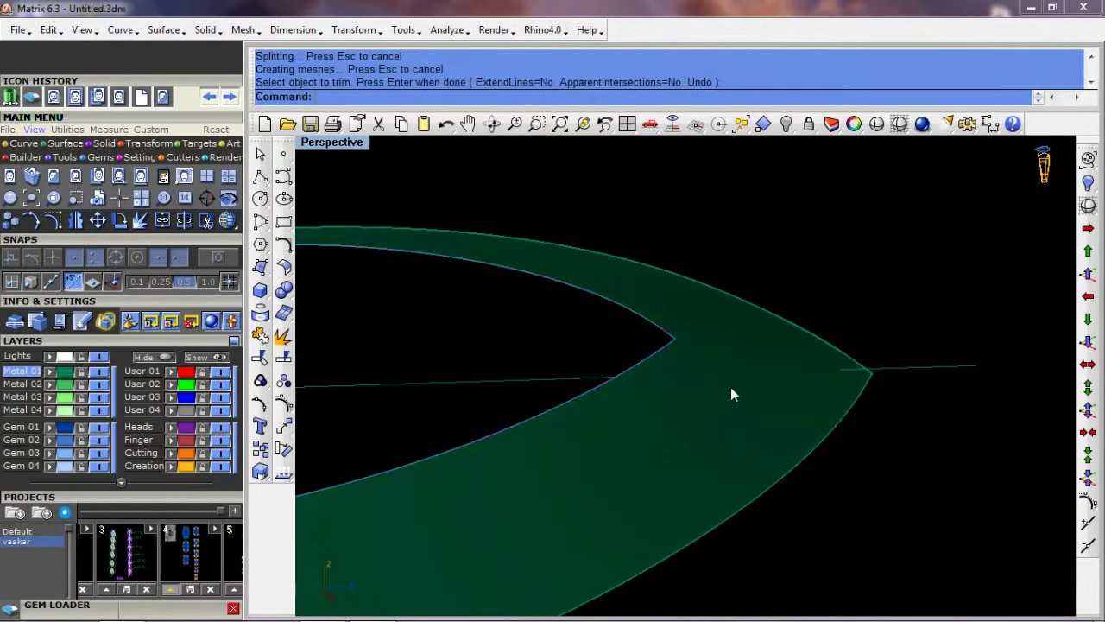
Offset the band surface into a solid at the default thickness
left_click(730, 395)
scroll(715, 471, "down", 3)
scroll(694, 450, "down", 2)
type("os")
key("Return")
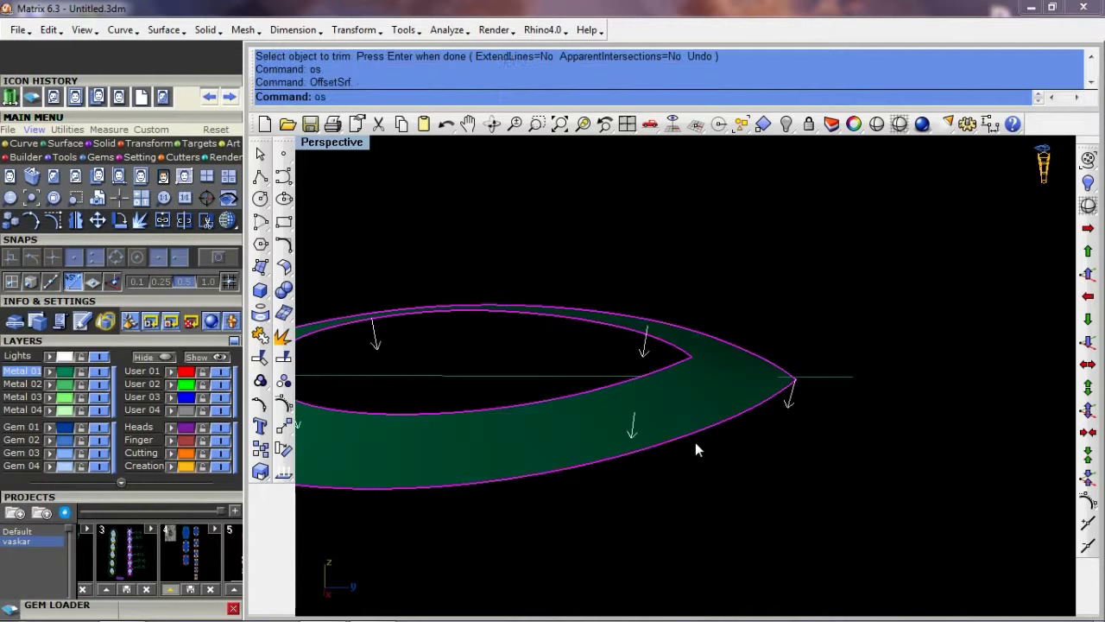
type("s")
key("Return")
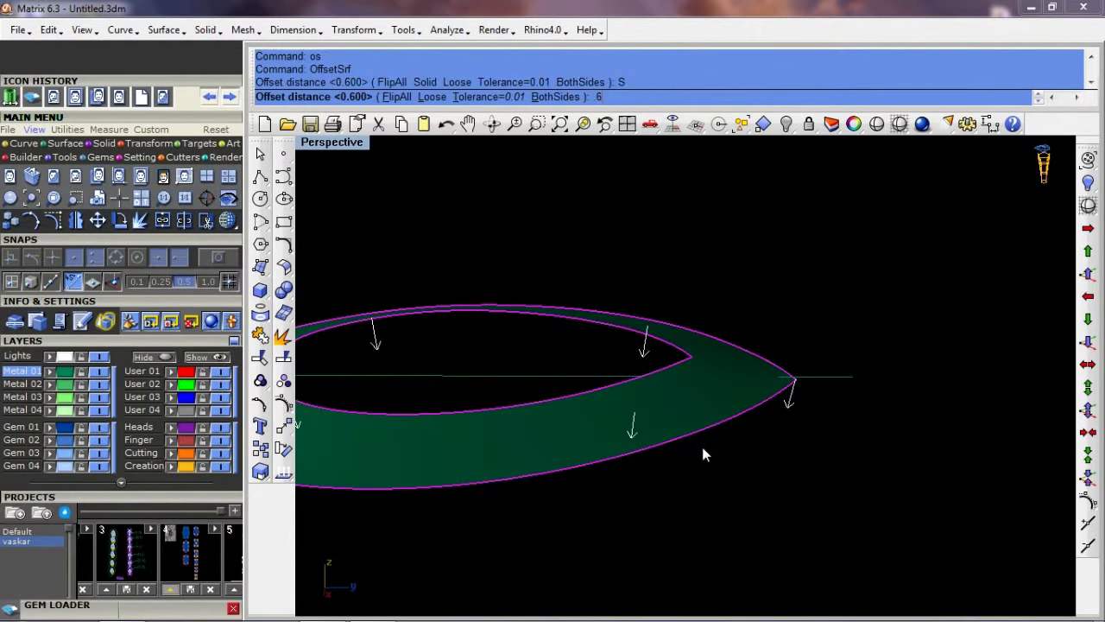
key("Return")
right_click_drag(703, 449, 751, 414)
Extrude the ring outline, explode it, and offset the surface flipped into a solid ring
type("e")
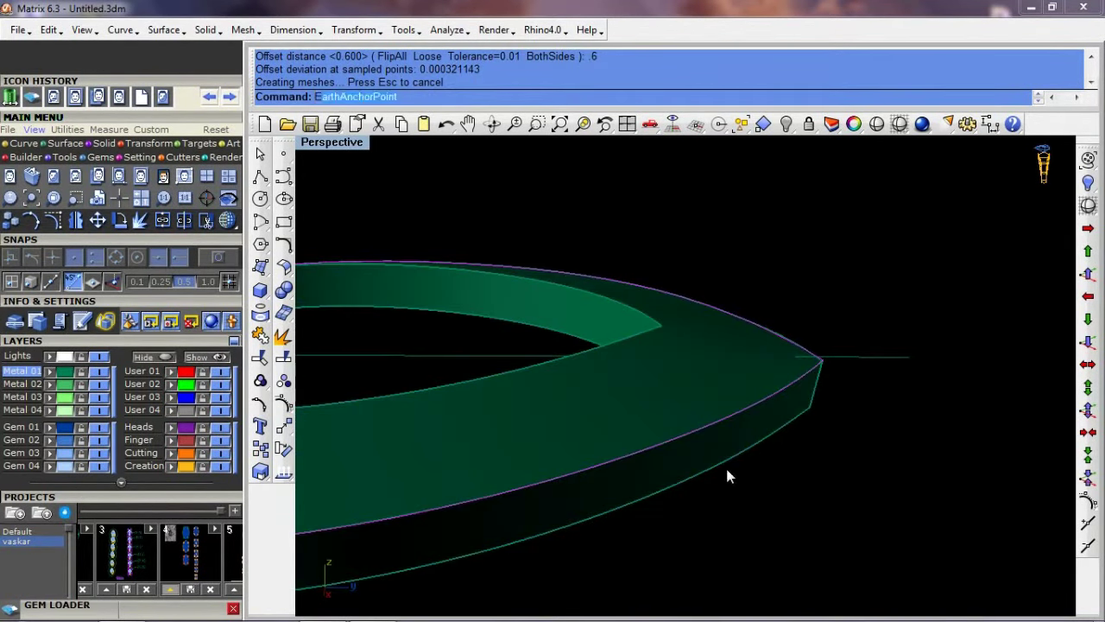
type("e")
key("Return")
key("Return")
right_click_drag(822, 458, 717, 454)
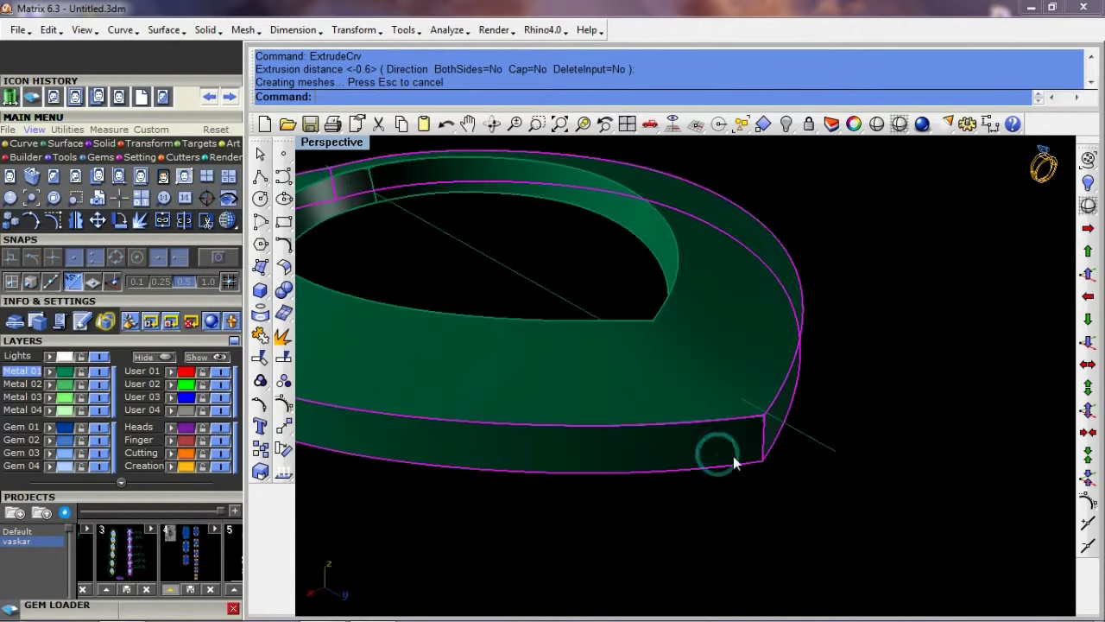
key("x")
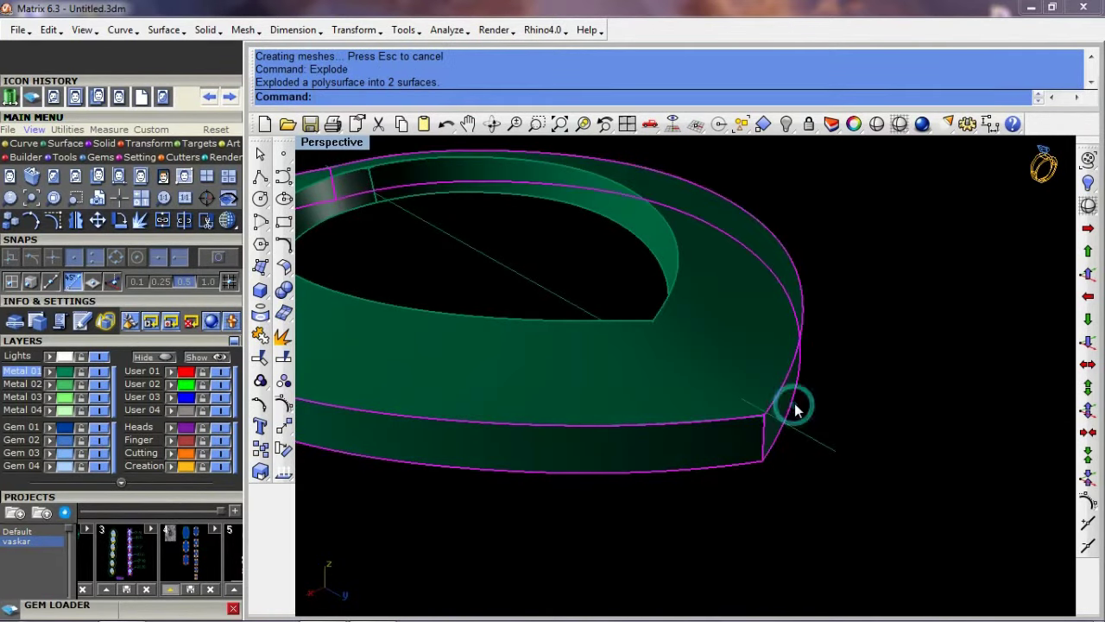
type("os")
key("Return")
scroll(715, 461, "down", 2)
type("f")
key("Return")
key("Return")
scroll(703, 414, "up", 2)
mouse_move(680, 389)
right_mouse_down()
mouse_move(632, 309)
mouse_move(623, 428)
mouse_move(598, 420)
mouse_move(621, 405)
mouse_move(760, 501)
right_mouse_up()
Maximize the Top viewport to view the finished green pear frame
key("ctrl+F1")
scroll(555, 299, "up", 1)
scroll(555, 301, "up", 2)
Inspect the gem and prongs in perspective, then zoom into the top view near the top prong
scroll(606, 318, "up", 1)
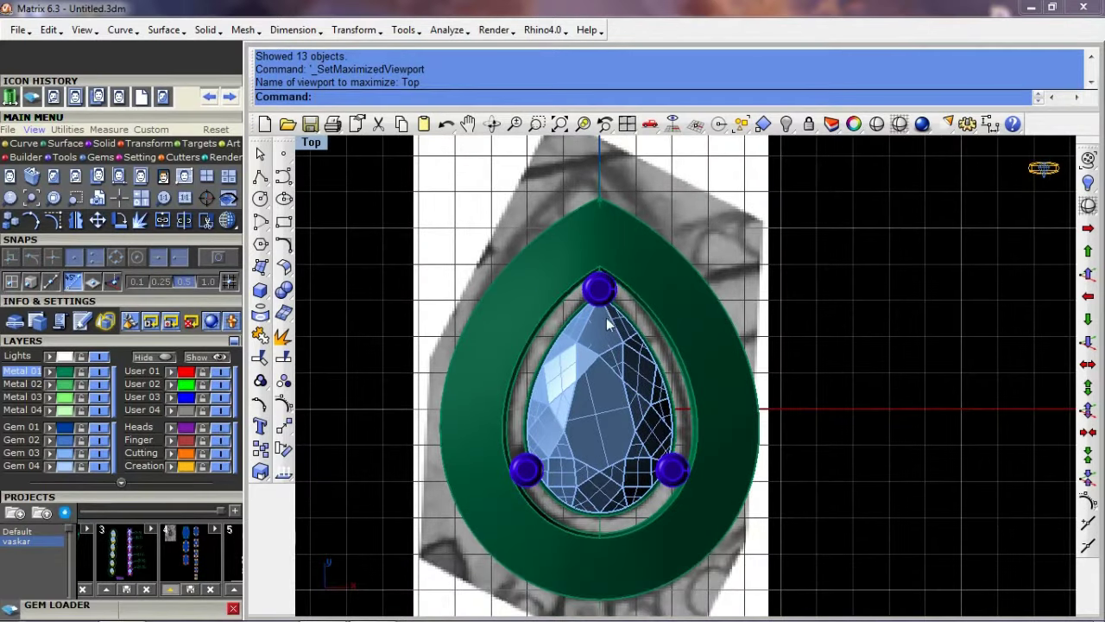
scroll(606, 318, "up", 2)
left_click(606, 338)
key("ctrl+F4")
mouse_move(701, 443)
right_mouse_down()
mouse_move(658, 429)
mouse_move(592, 299)
mouse_move(723, 341)
right_mouse_up()
left_click(771, 331)
key("ctrl+F1")
scroll(561, 195, "up", 2)
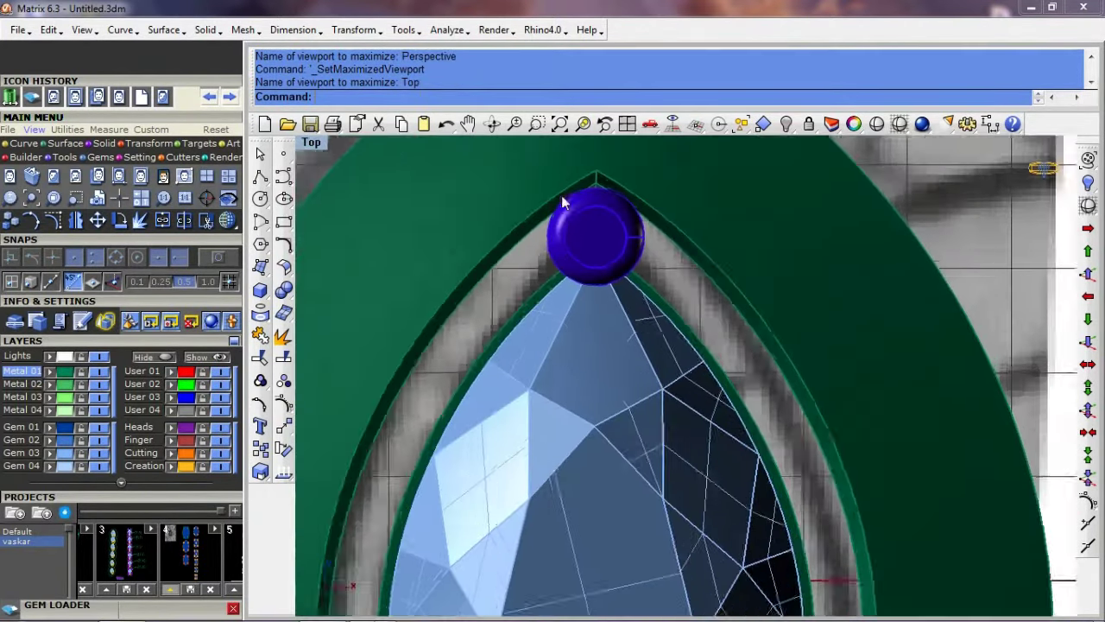
scroll(576, 354, "up", 1)
scroll(577, 354, "up", 1)
Draw a short two-point curve at the top prong in wireframe display
left_click(282, 179)
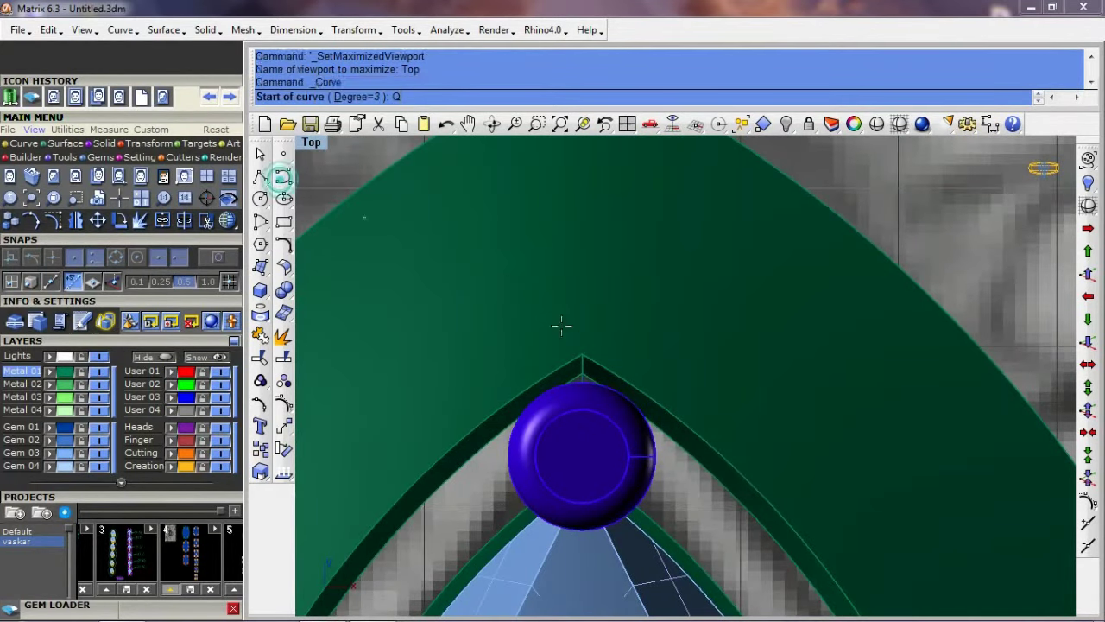
type("q")
key("Return")
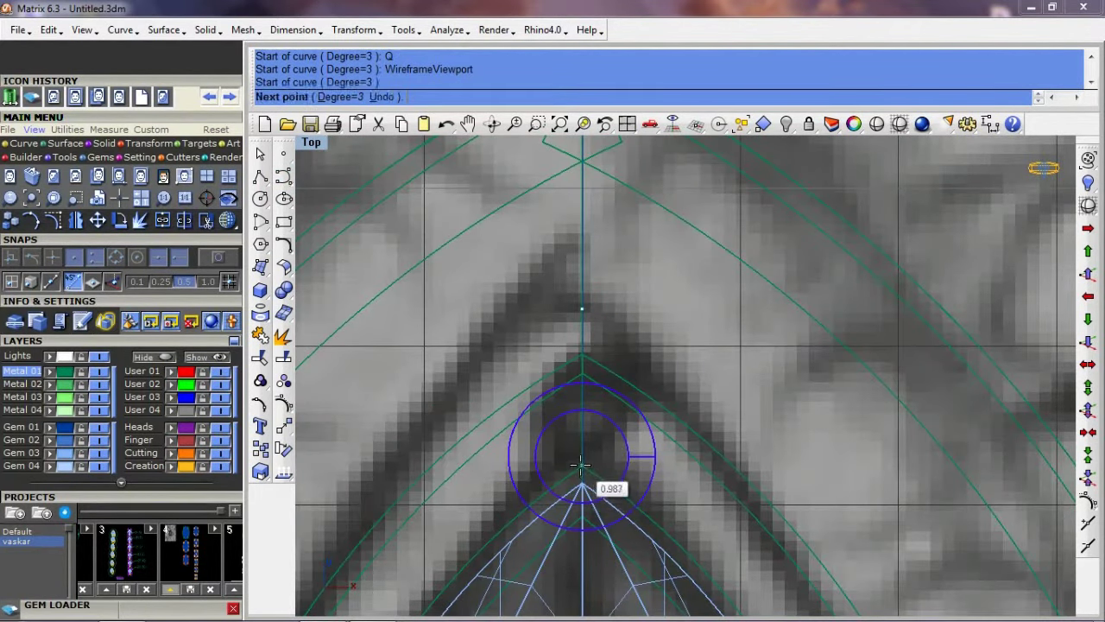
left_click(581, 464)
right_click(581, 463)
left_click(582, 458)
left_click(614, 510)
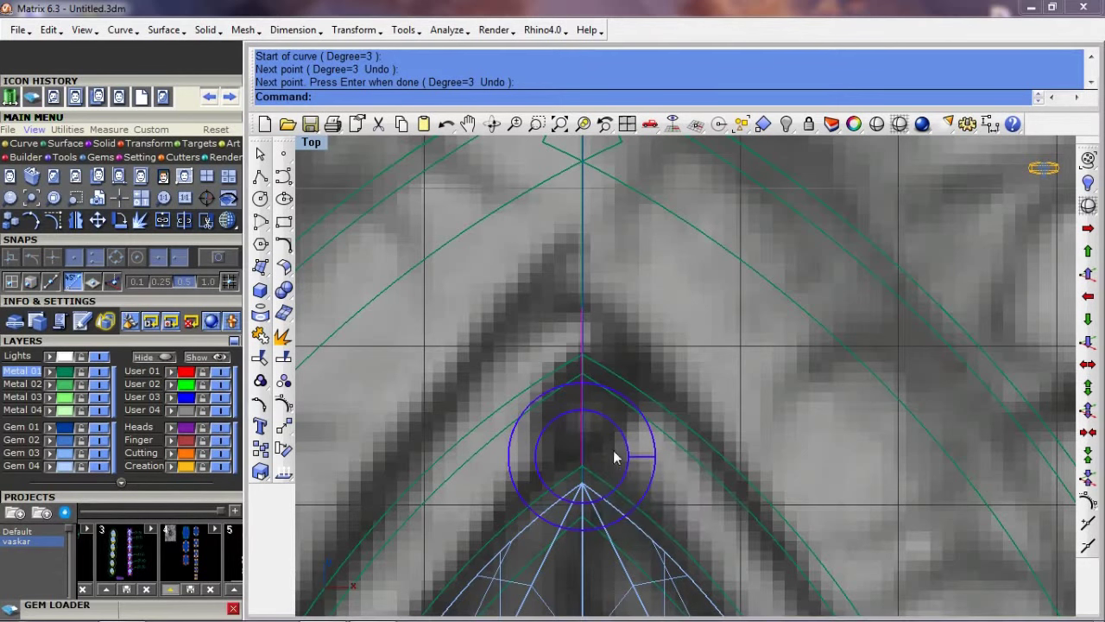
Pipe the new curve, accepting the default start and end radii
left_click(267, 293)
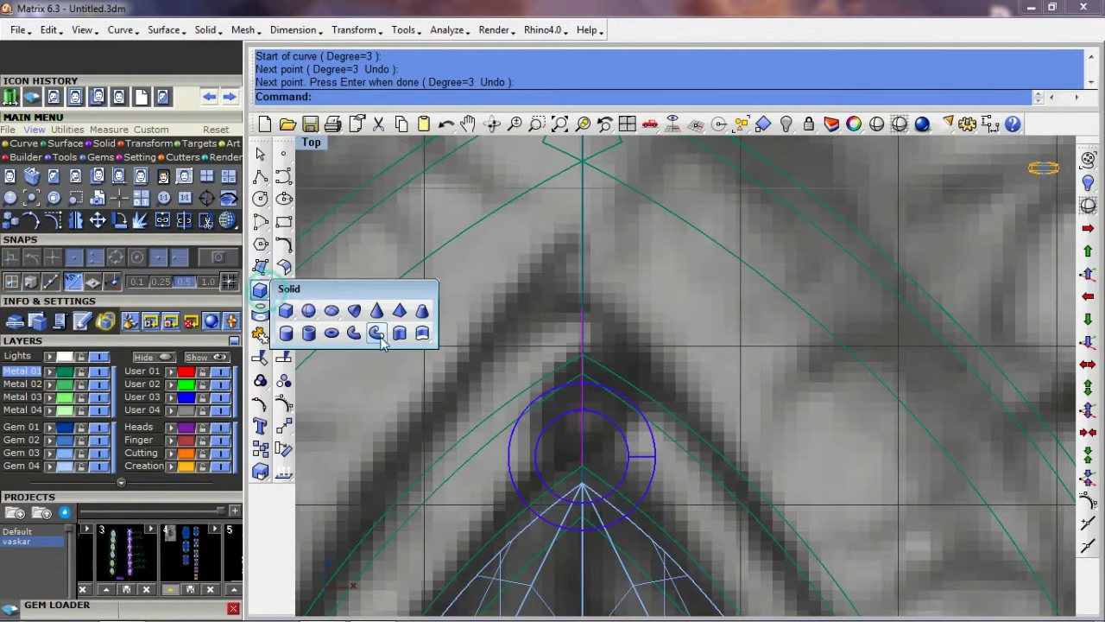
left_click(378, 333)
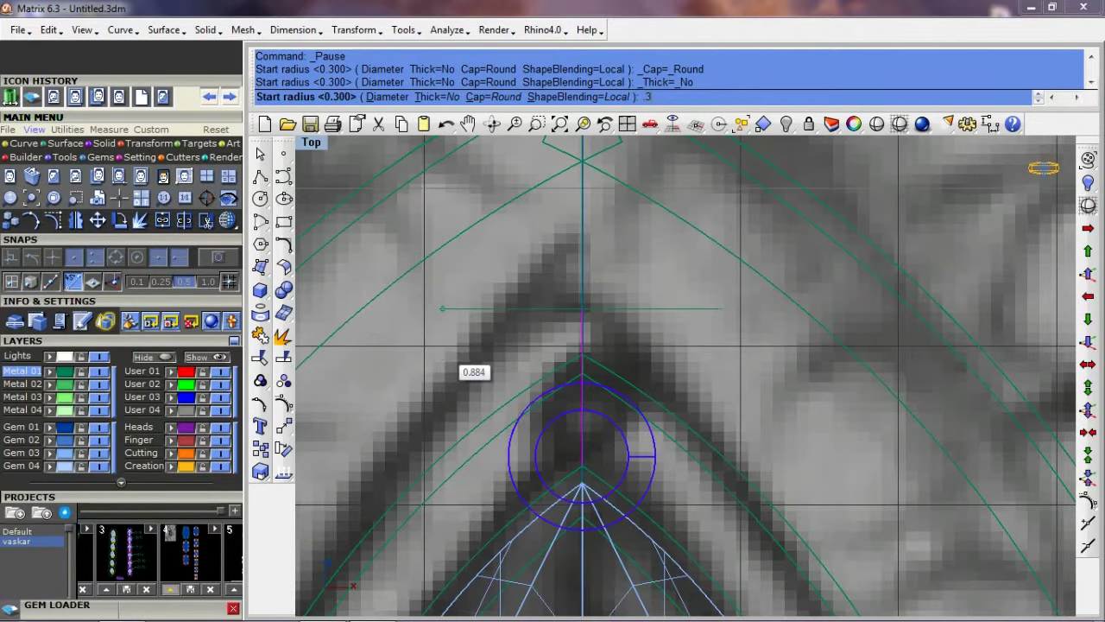
key("Return")
key("Return")
key("Return")
scroll(643, 320, "up", 2)
type("d")
key("Return")
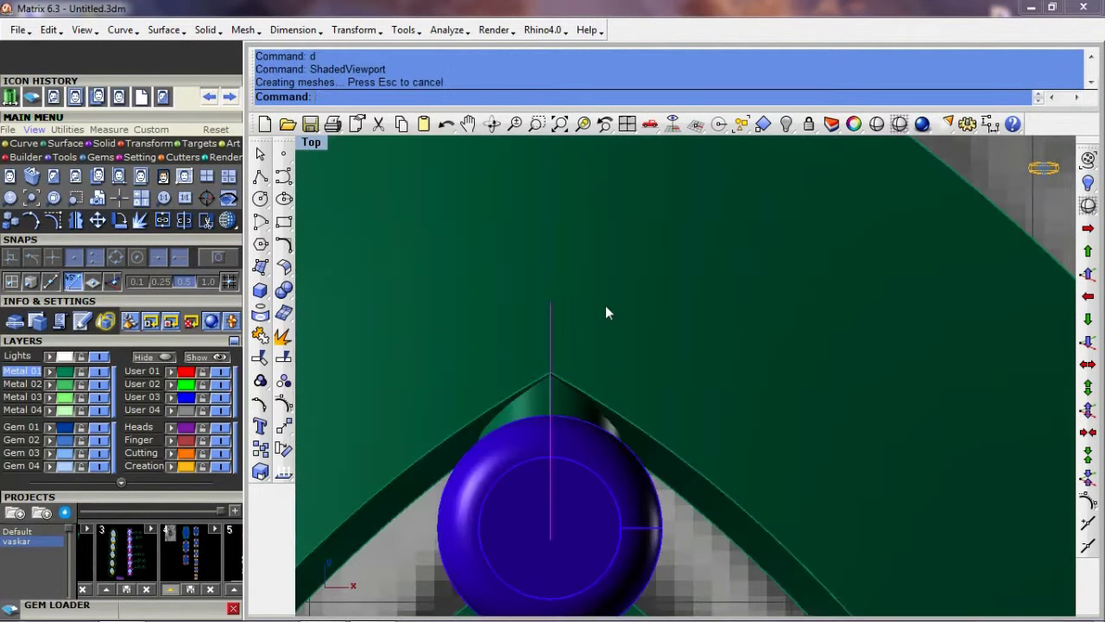
type("q")
key("Return")
type("d")
key("Return")
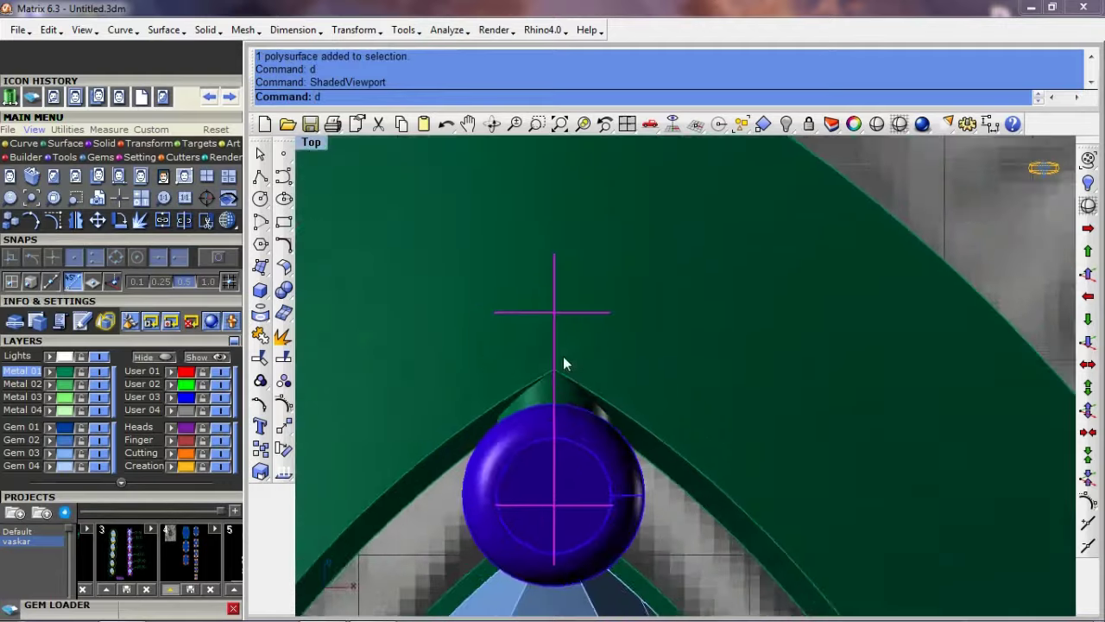
In the Right view, rotate the loop profile about its end so it tilts up to the left
key("ctrl+F4")
right_click_drag(563, 356, 626, 353)
scroll(626, 353, "up", 5)
key("ctrl+F3")
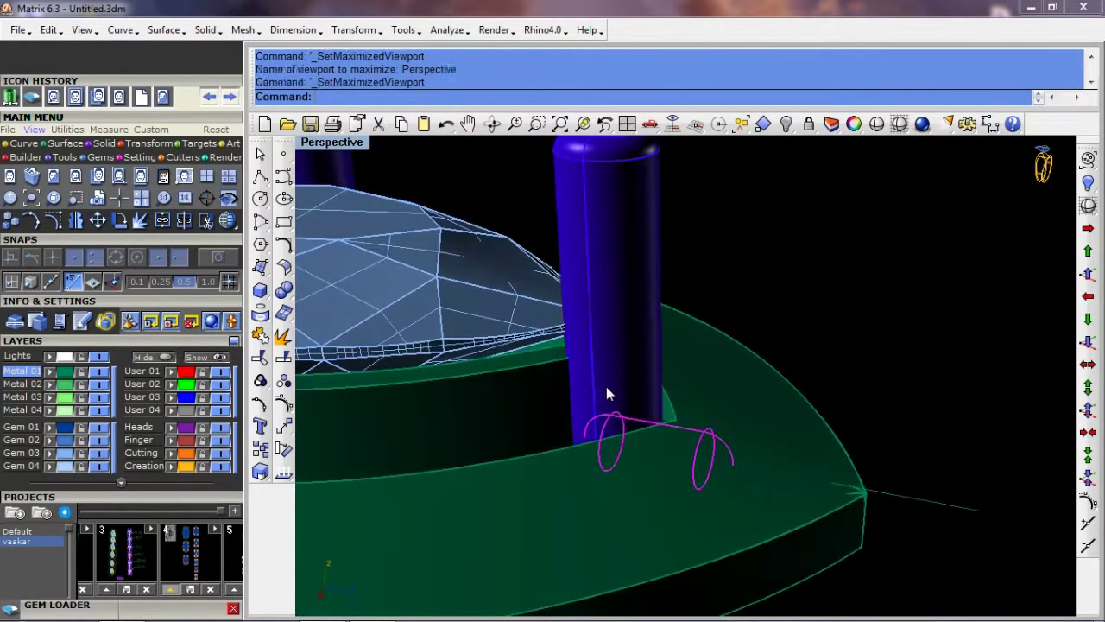
scroll(716, 400, "up", 3)
scroll(700, 411, "up", 2)
type("d")
key("Return")
right_click_drag(697, 412, 673, 427)
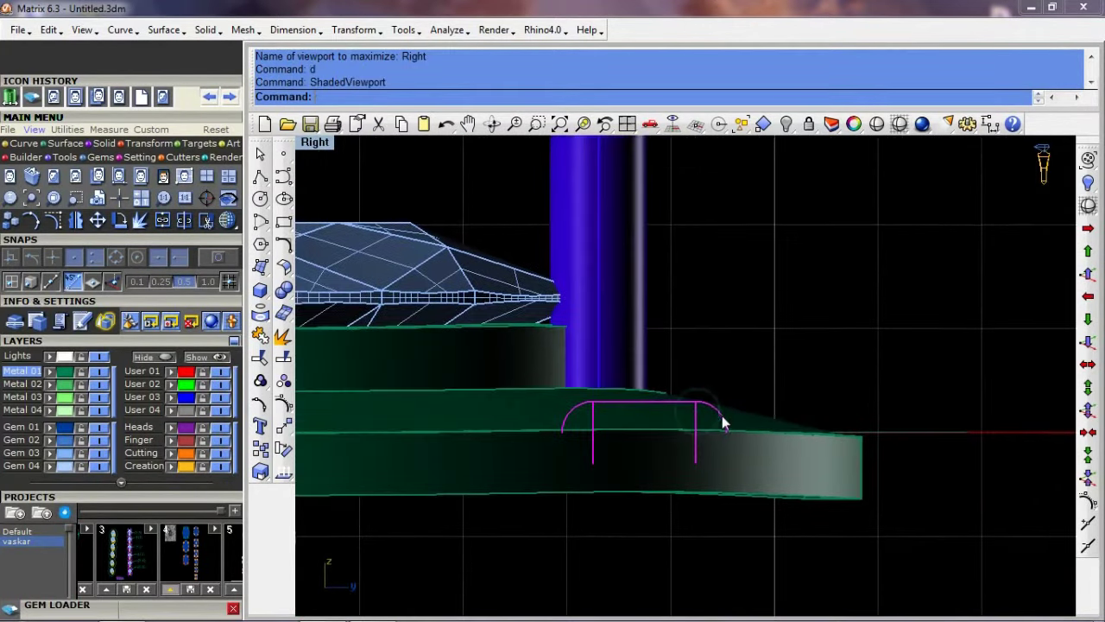
left_click(730, 426)
left_click(501, 377)
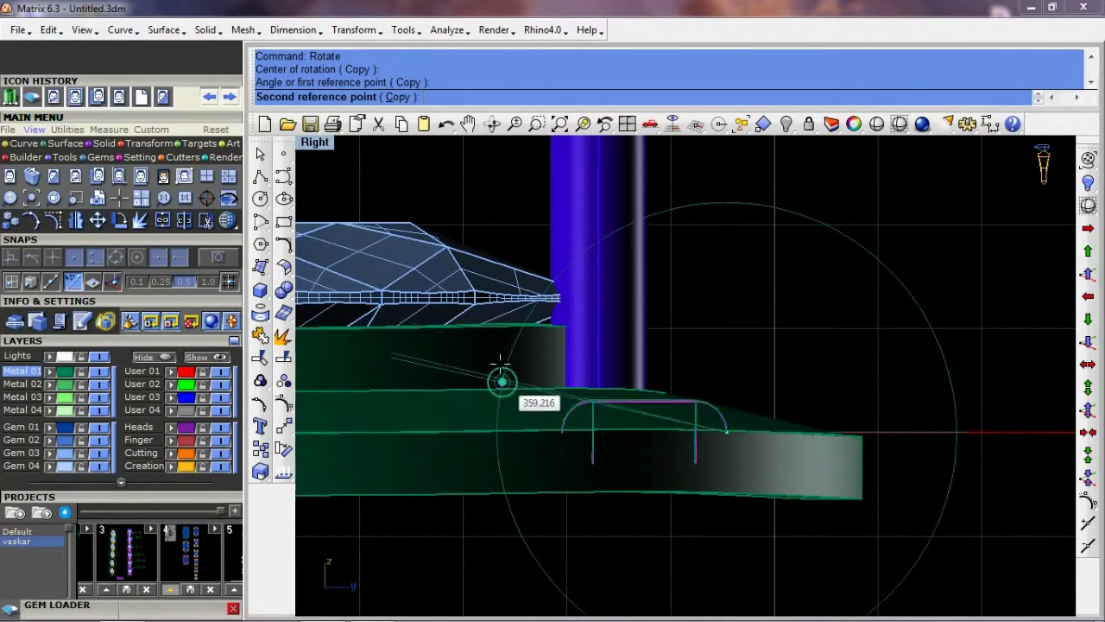
left_click(509, 319)
type("r")
key("Return")
Move the loop curve slightly down
scroll(671, 380, "up", 2)
type("m")
key("Return")
left_click(712, 290)
left_click(693, 308)
Begin a rotated copy of the loop in the Top view, then cancel it
key("ctrl+F1")
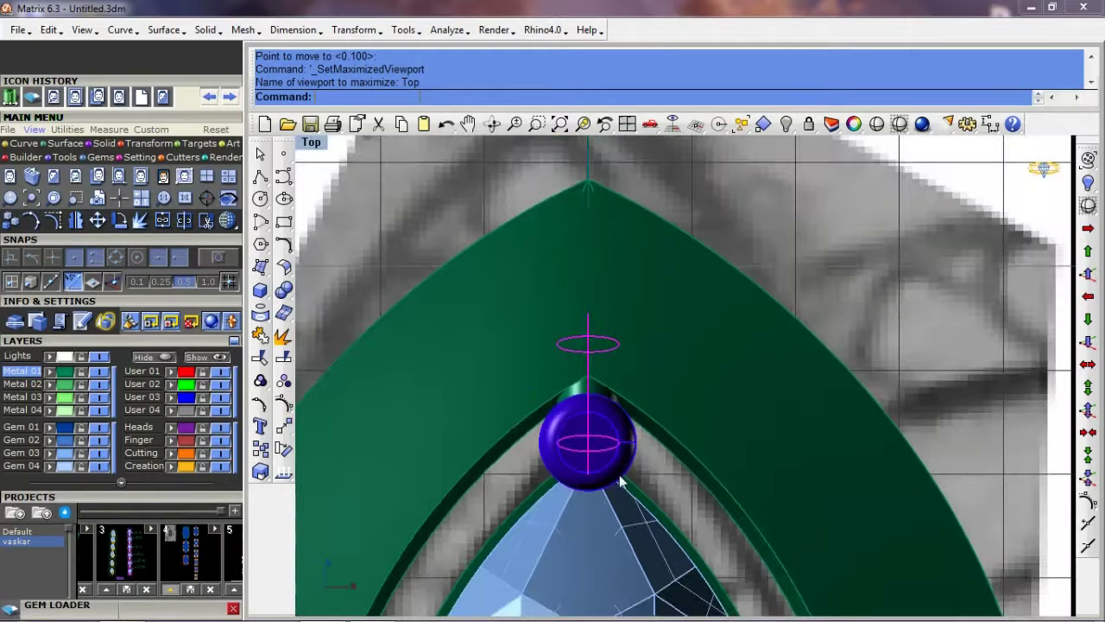
type("r")
key("Return")
type("c")
key("Return")
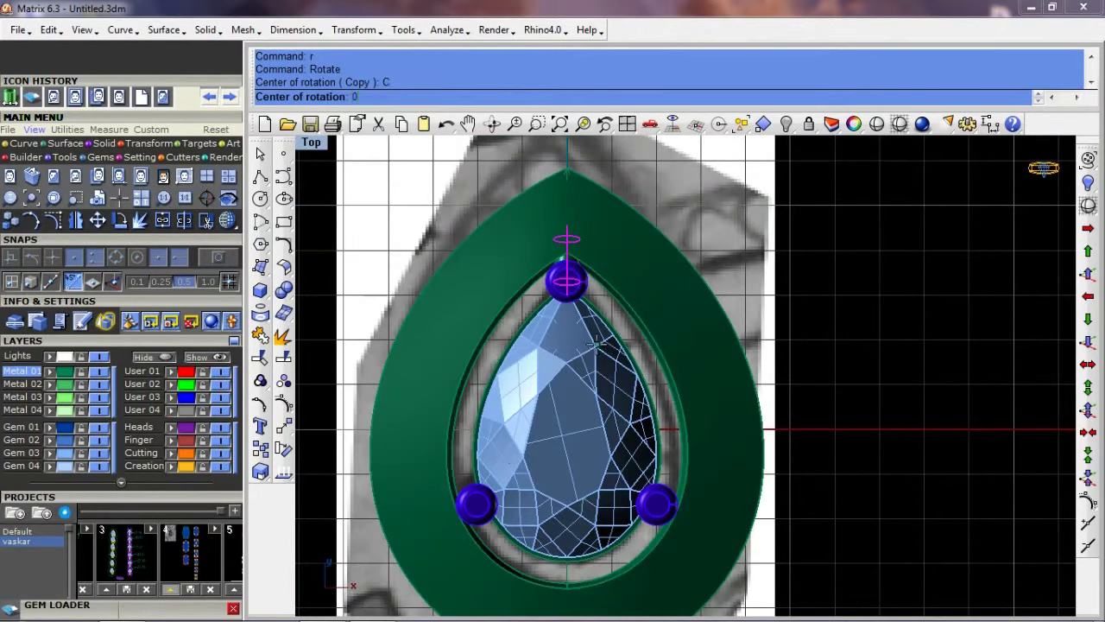
key("Return")
scroll(594, 343, "down", 2)
left_click(618, 205)
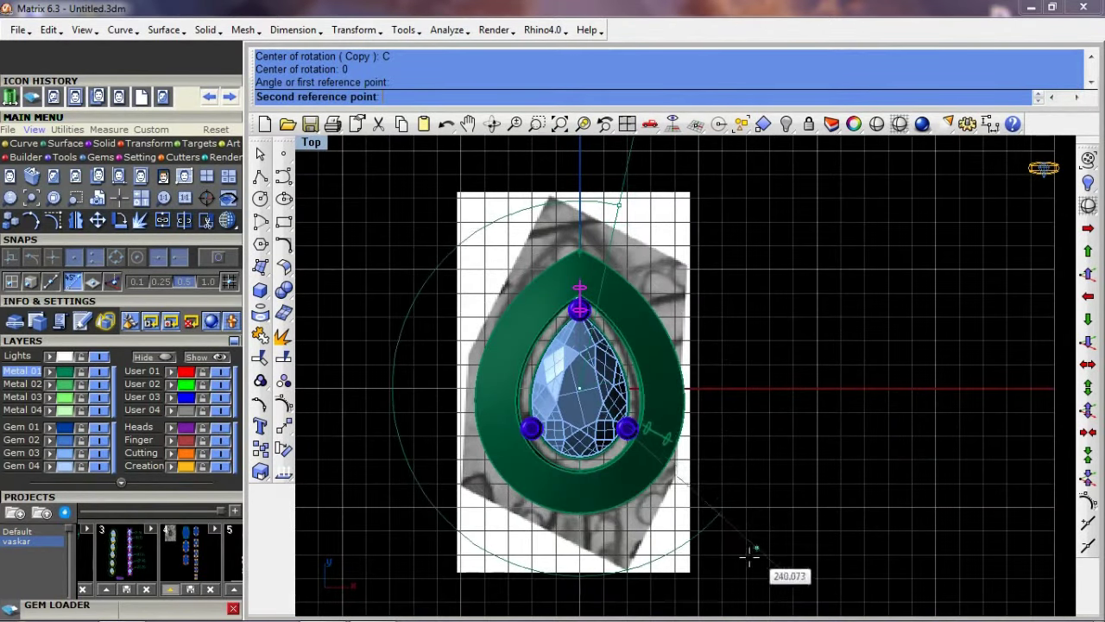
key("Escape")
Move the loop curve over to the right prong in wireframe display
scroll(659, 456, "up", 2)
type("q")
key("Return")
scroll(664, 410, "up", 3)
type("q")
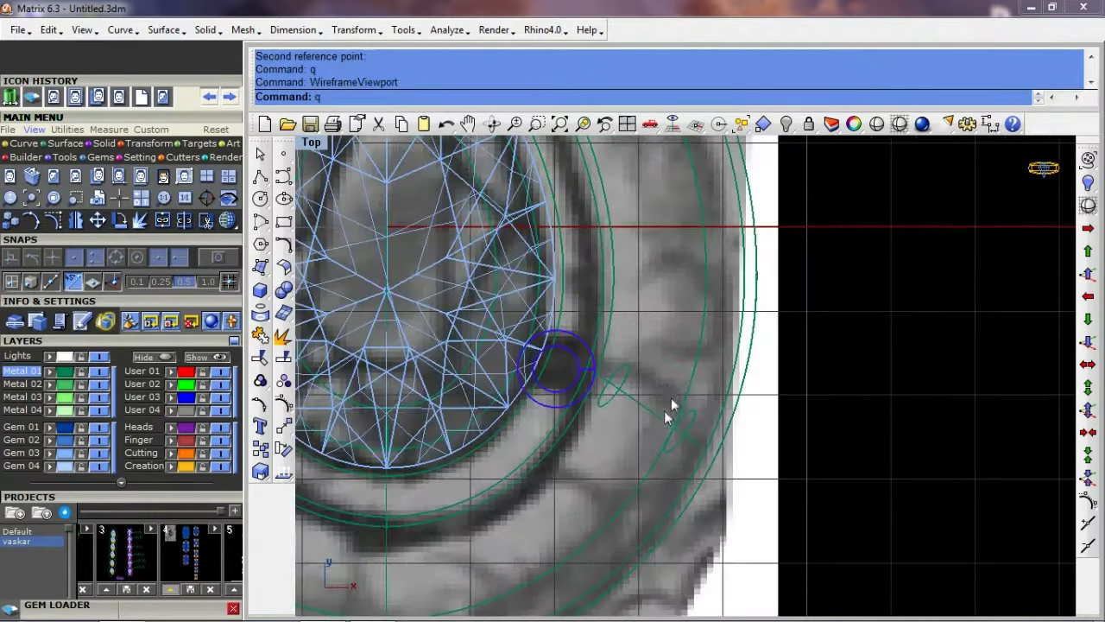
key("Return")
left_click(646, 405)
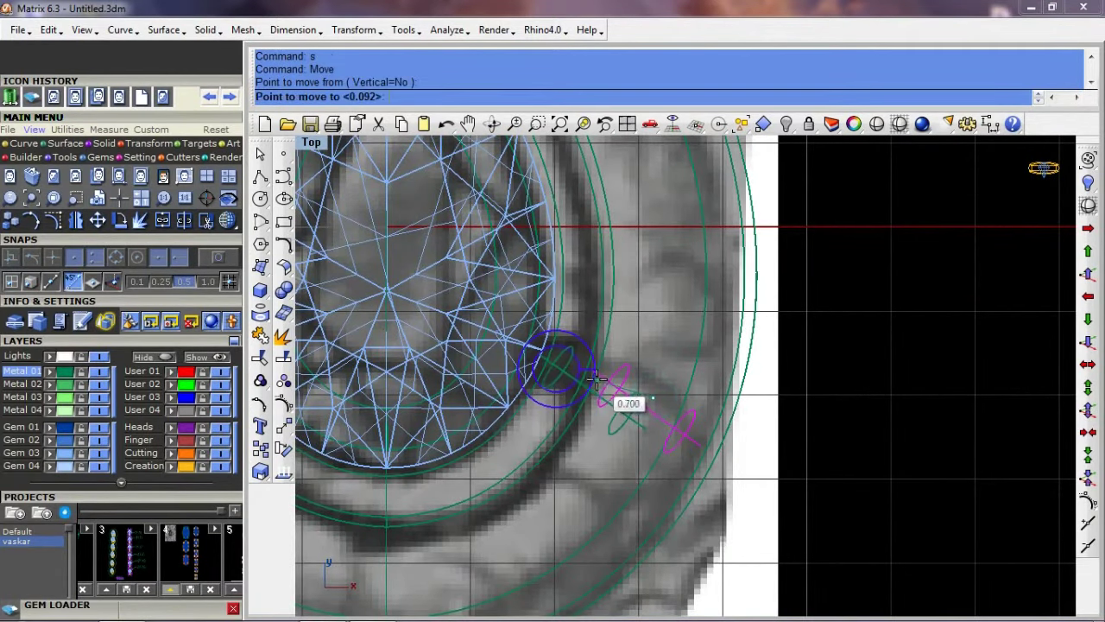
left_click(594, 387)
Rotate-copy the loop beside the right prong and lower it by 1 unit
type("r")
key("Return")
scroll(594, 388, "up", 1)
left_click(588, 394)
left_click(675, 388)
left_click(682, 373)
key("Return")
type("d")
key("Return")
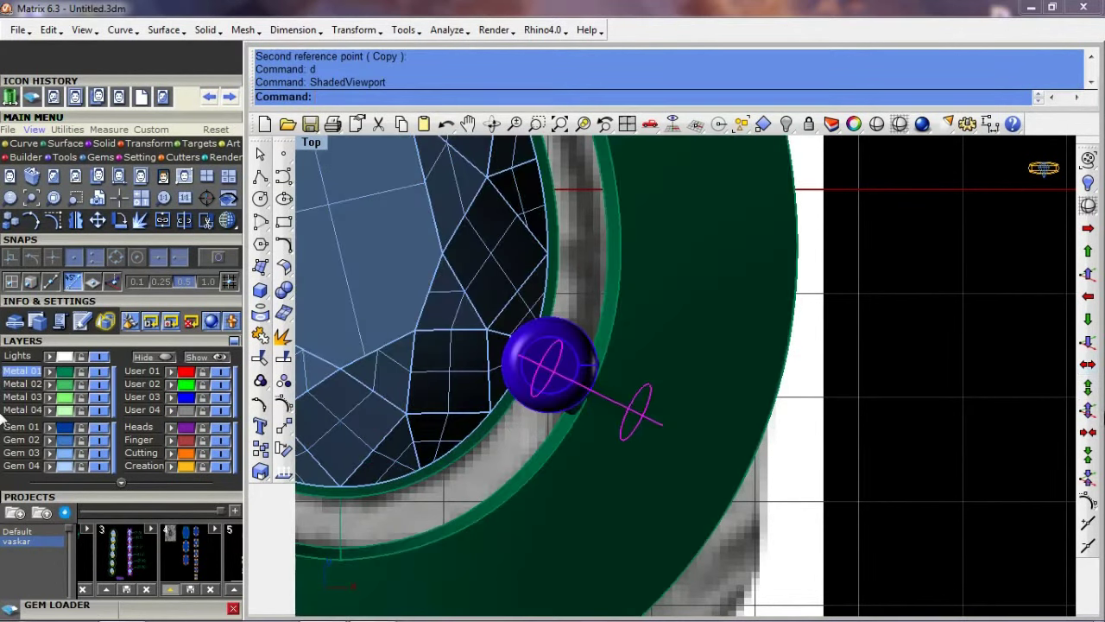
left_click(1088, 343)
scroll(685, 365, "down", 3)
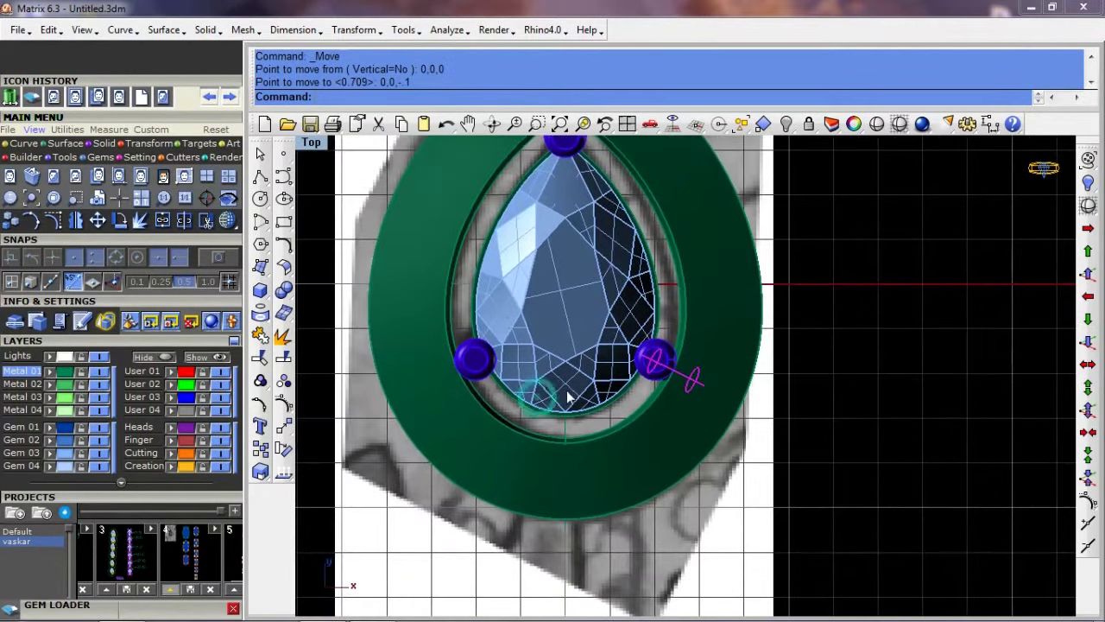
Mirror the loop across a plane starting at the origin 0 using Mi
type("mi")
key("Return")
type("0")
key("Return")
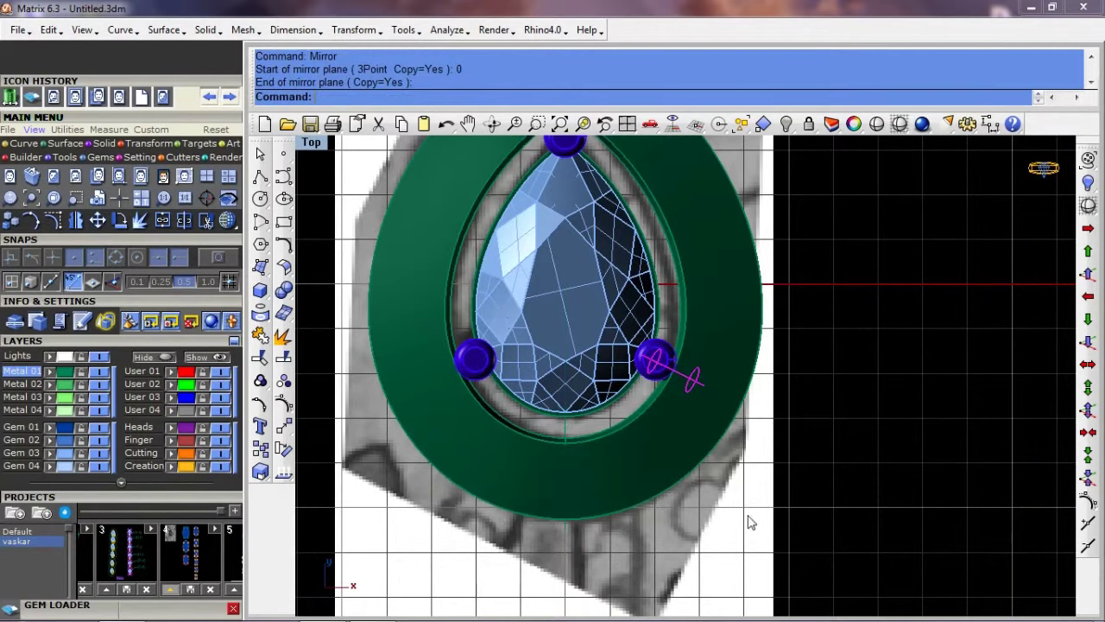
left_click(562, 468)
key("ctrl+F4")
Hide the small circle curve and all remaining curves
left_click(789, 451)
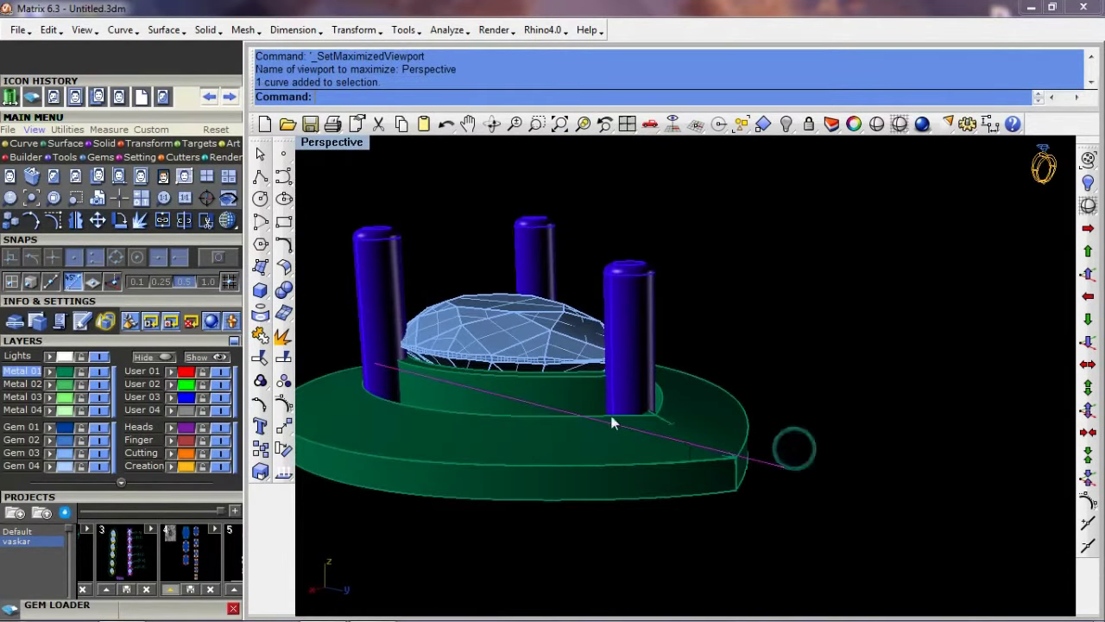
scroll(612, 423, "up", 3)
key("ctrl+h")
scroll(641, 414, "up", 2)
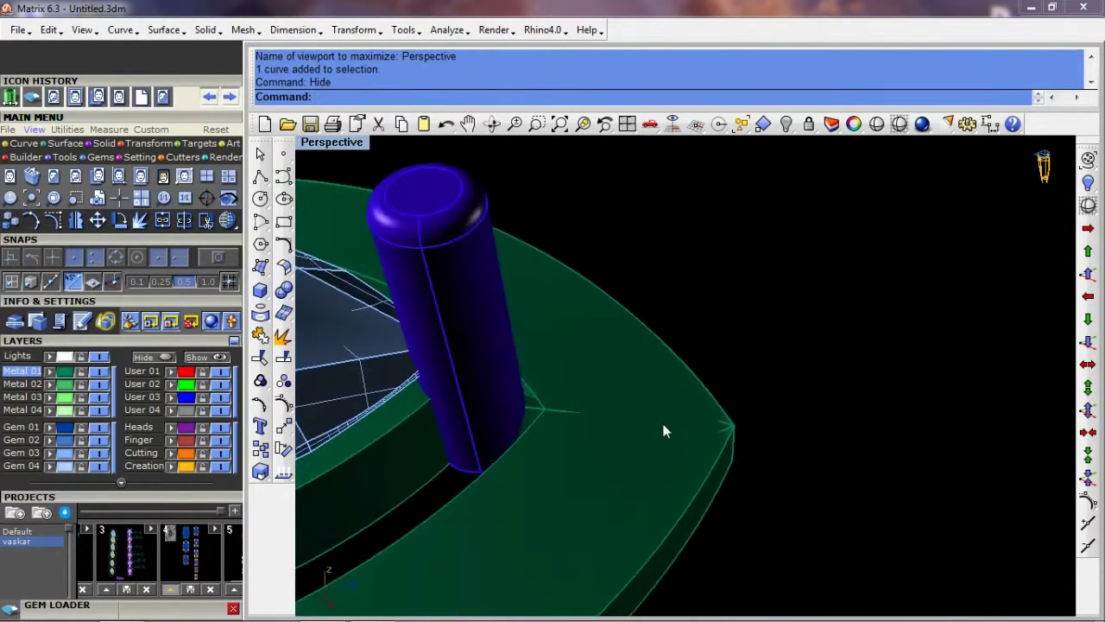
type("q")
key("Return")
scroll(634, 421, "down", 3)
scroll(710, 446, "down", 3)
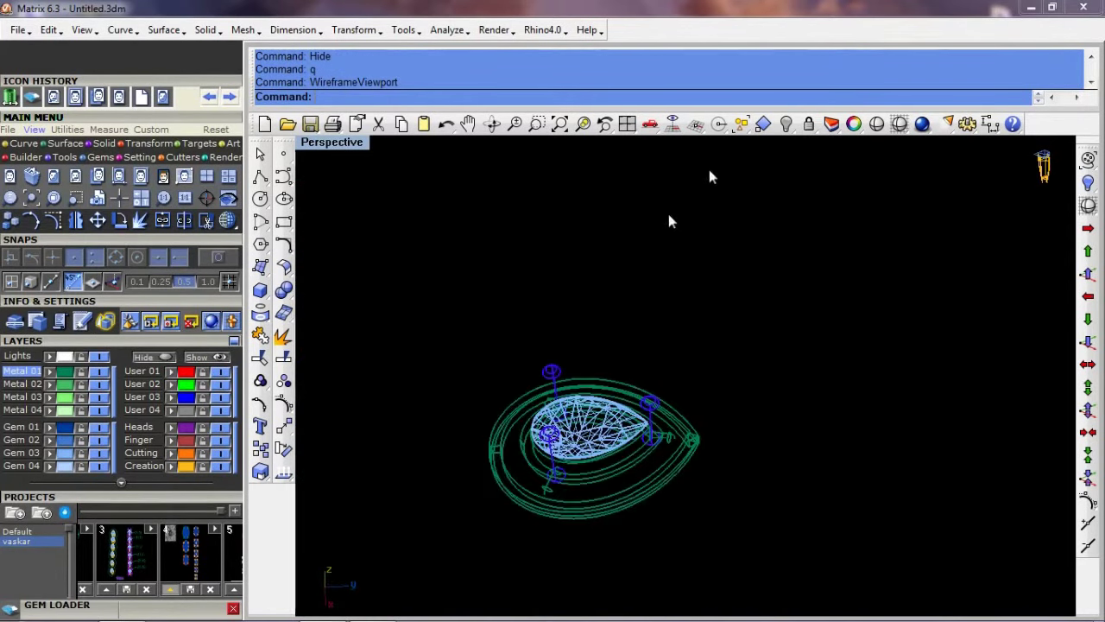
left_click(763, 123)
left_click(777, 230)
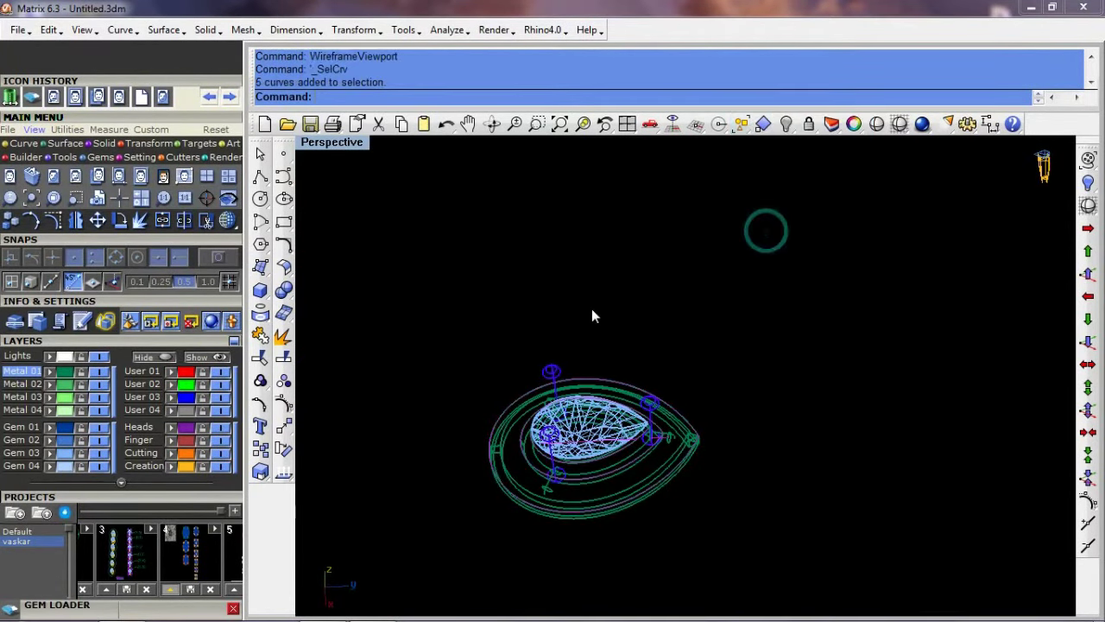
right_click_drag(587, 312, 626, 311)
key("ctrl+h")
Select all objects and group them, undoing the accidental hide
key("ctrl+a")
type("d")
key("Return")
scroll(702, 420, "up", 2)
scroll(693, 410, "up", 2)
key("ctrl+g")
key("ctrl+h")
key("ctrl+z")
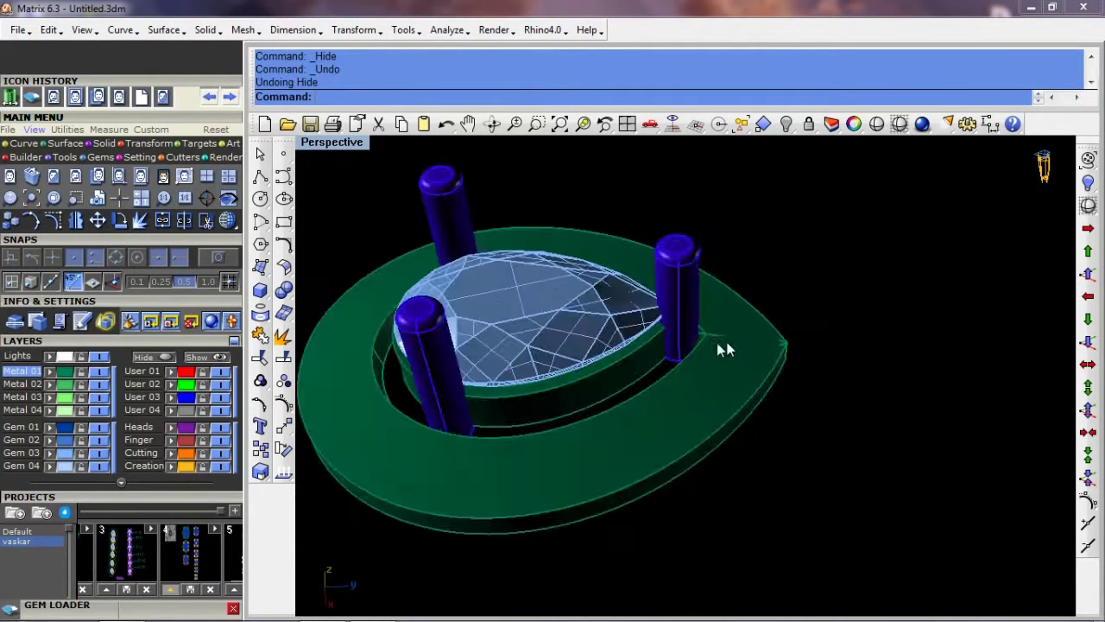
Select the whole pendant, then return to a cleared, shaded Top view
scroll(716, 342, "down", 3)
left_click_drag(876, 205, 383, 513)
key("ctrl+F1")
left_click(780, 299)
type("d")
key("Return")
type("q")
key("Return")
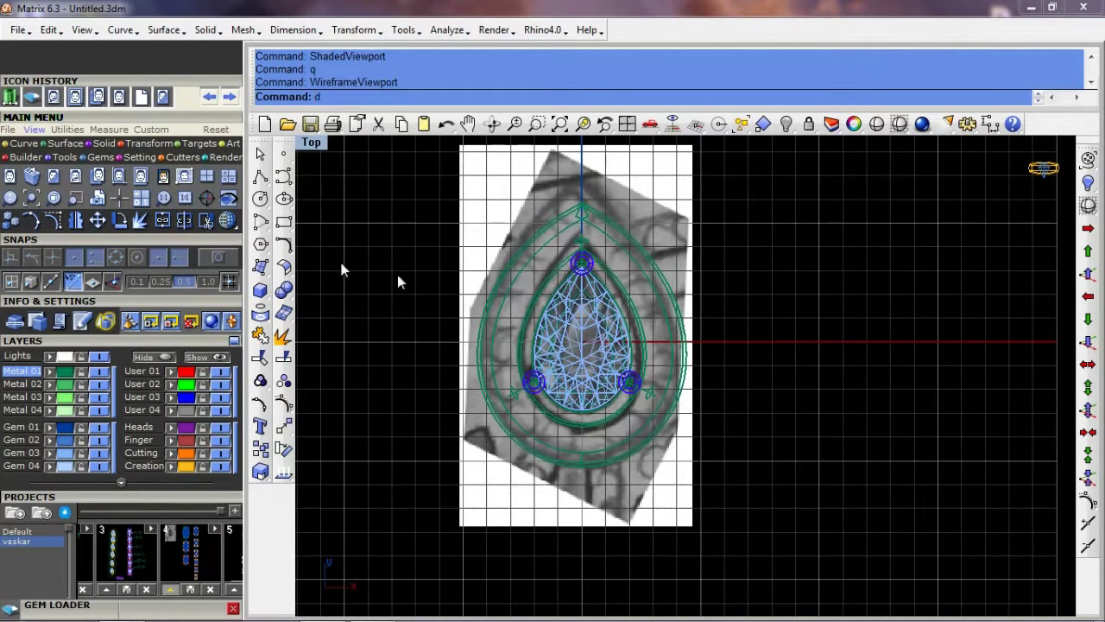
key("Return")
Hide the background reference image in the Top view
left_click(57, 176)
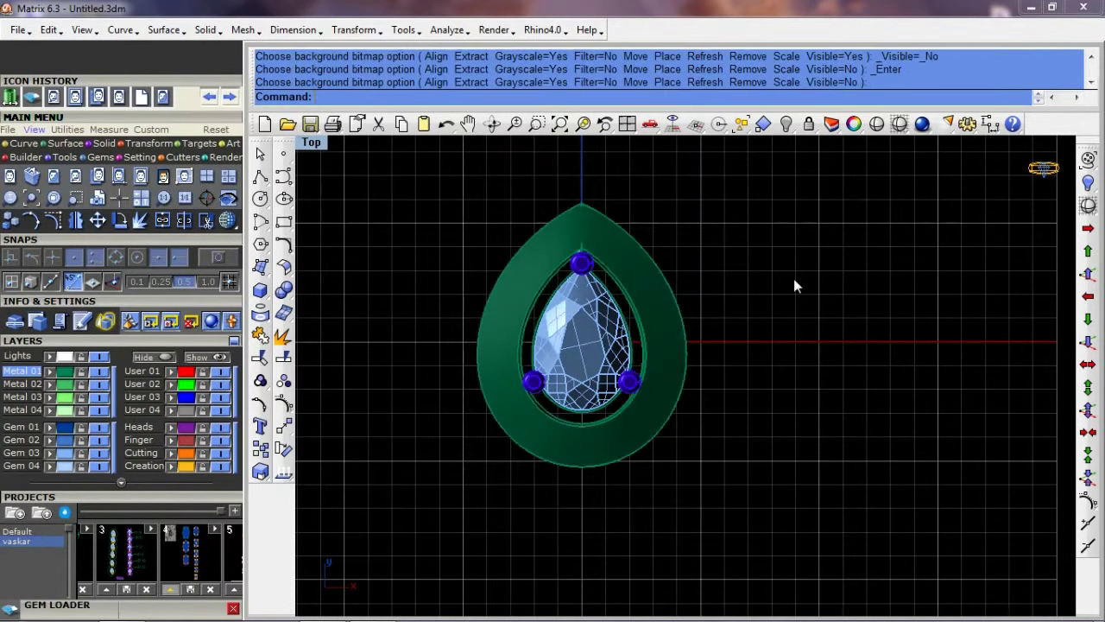
scroll(709, 312, "up", 2)
scroll(630, 379, "up", 2)
Turn off the grid and create a torus at the slab end in the Right view with default radii
key("F7")
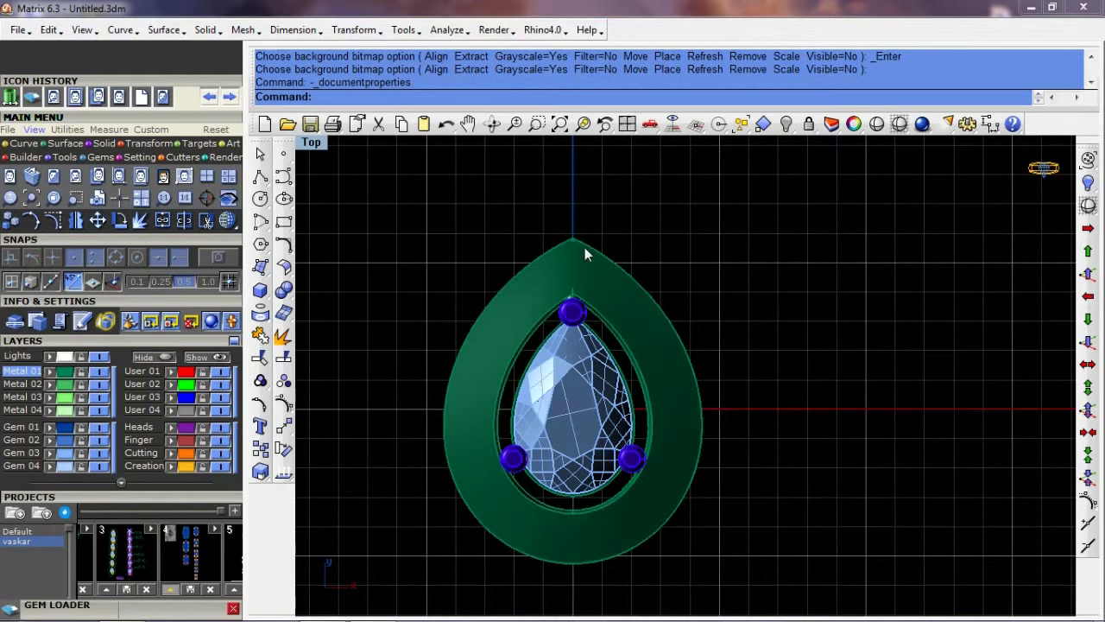
left_click(262, 295)
left_click(331, 334)
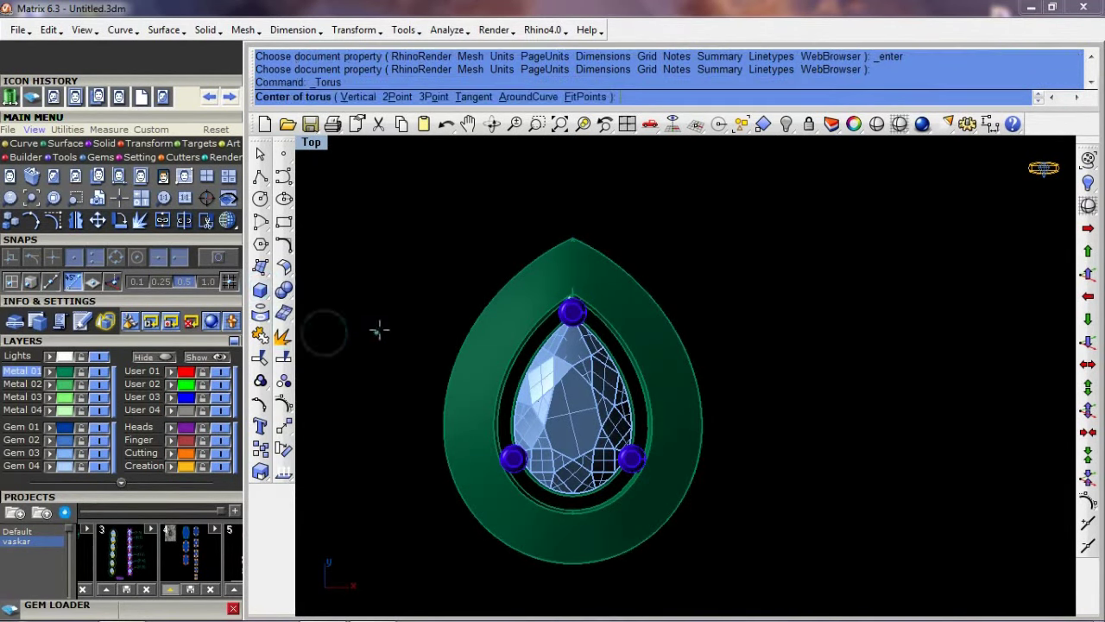
key("ctrl+F3")
left_click(968, 469)
key("Return")
key("Return")
scroll(780, 391, "up", 2)
type("s")
Move the torus twice to seat it at the pendant's tip, checking it in perspective
key("Return")
left_click(780, 391)
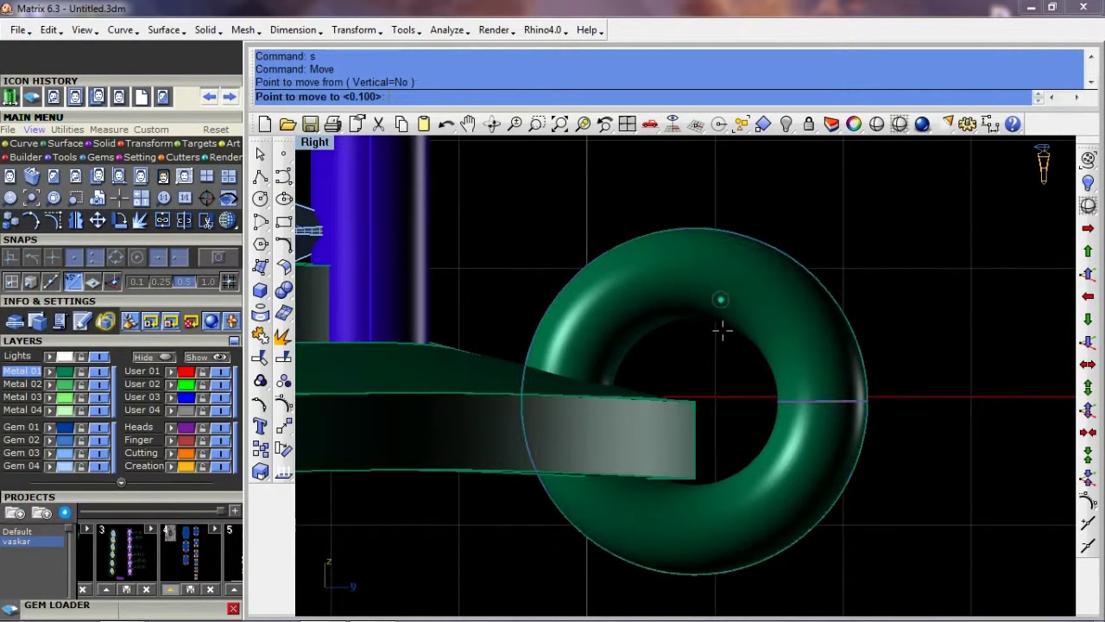
left_click(774, 484)
type("s")
key("Return")
left_click(792, 413)
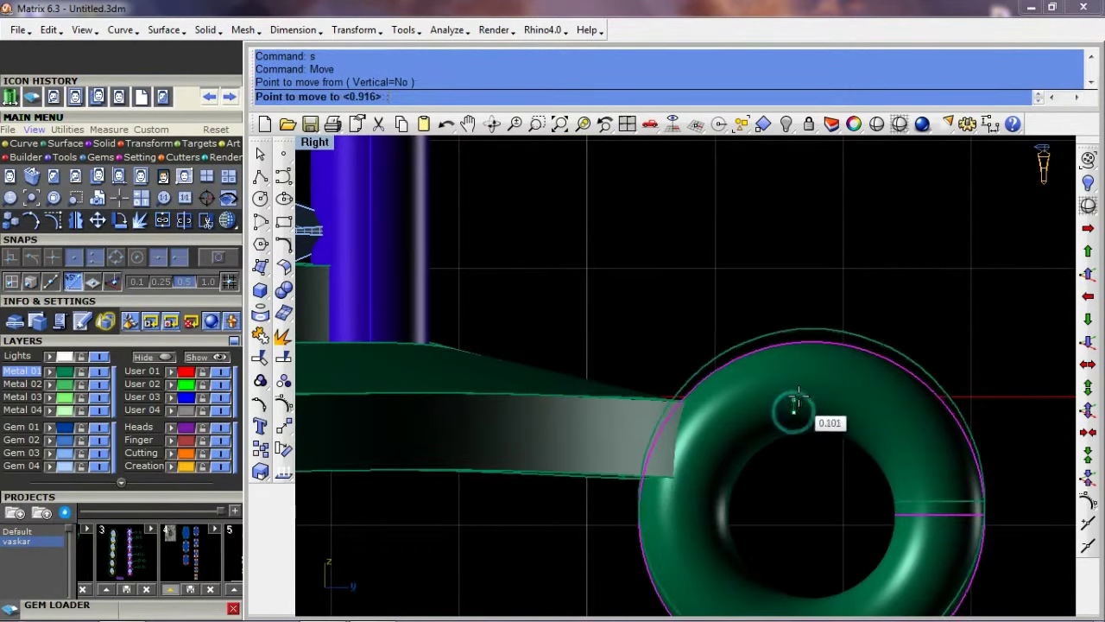
left_click(797, 407)
key("Return")
left_click(772, 387)
key("ctrl+F4")
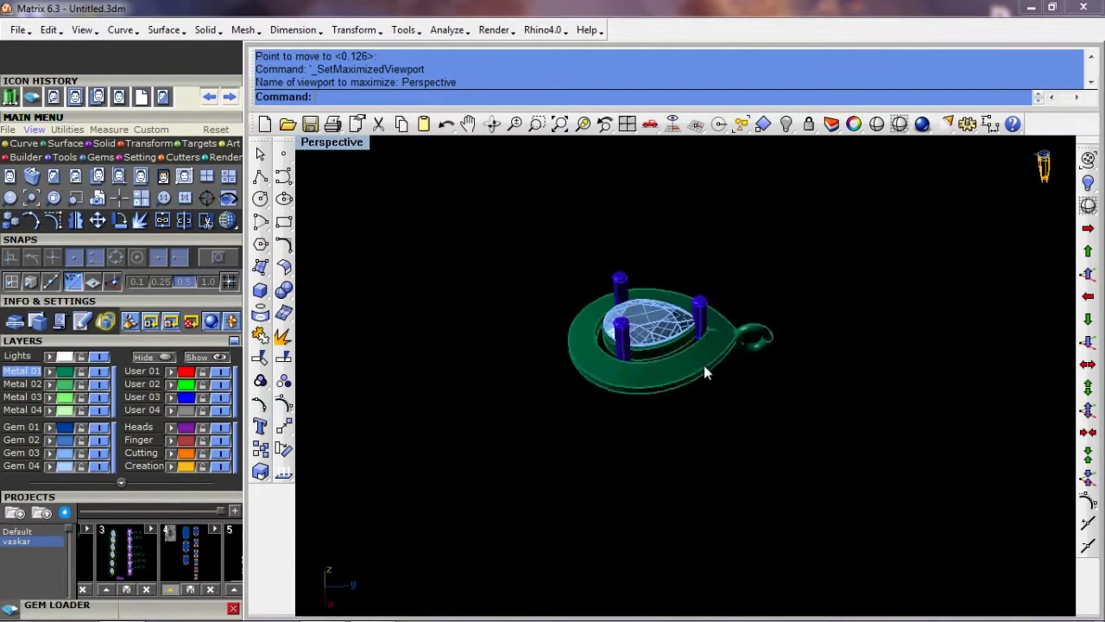
scroll(701, 350, "up", 2)
scroll(699, 345, "up", 3)
Extract a copy of the outer band surface and extend its bottom edge by 0.6 twice
type("c")
key("Return")
type("c")
key("Return")
right_click_drag(565, 414, 726, 341)
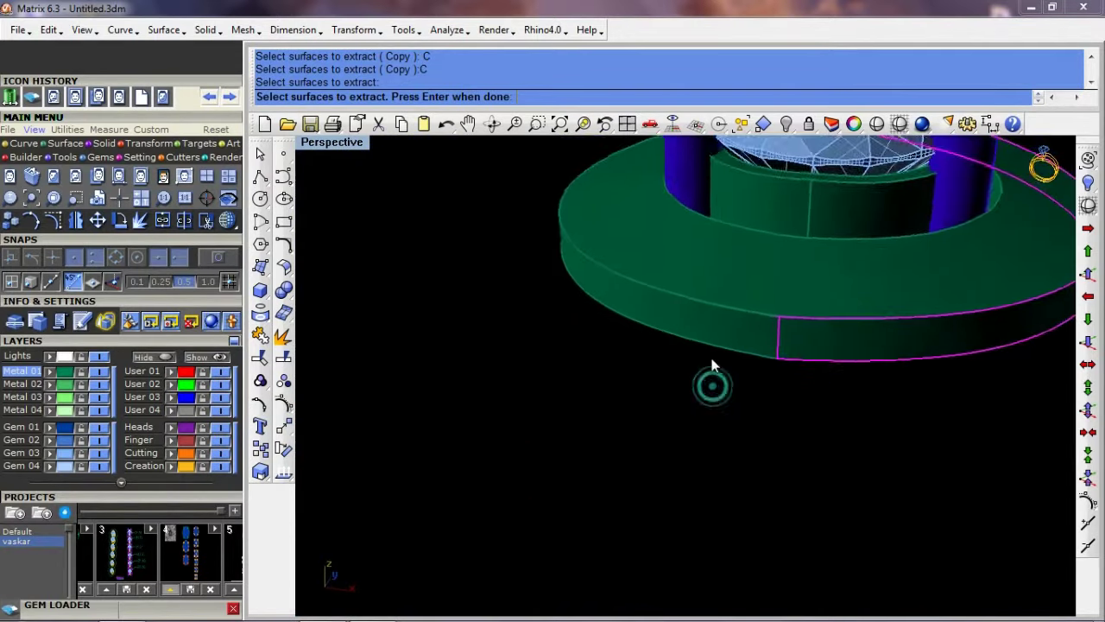
key("Return")
type("x")
left_click(721, 345)
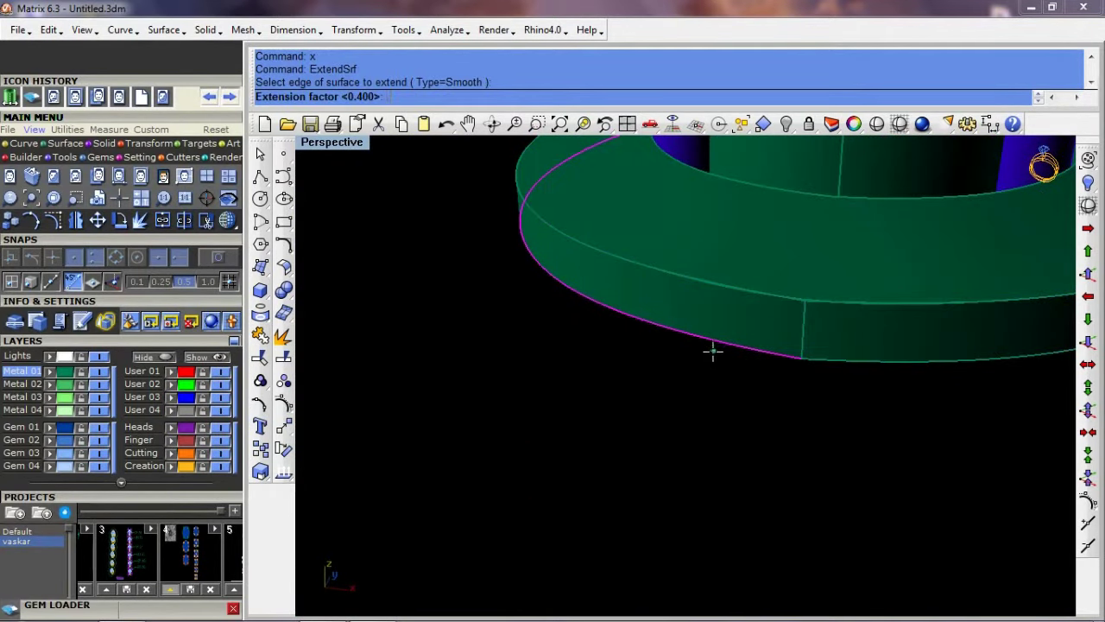
type("0.6")
key("Return")
key("Return")
left_click(838, 370)
key("Return")
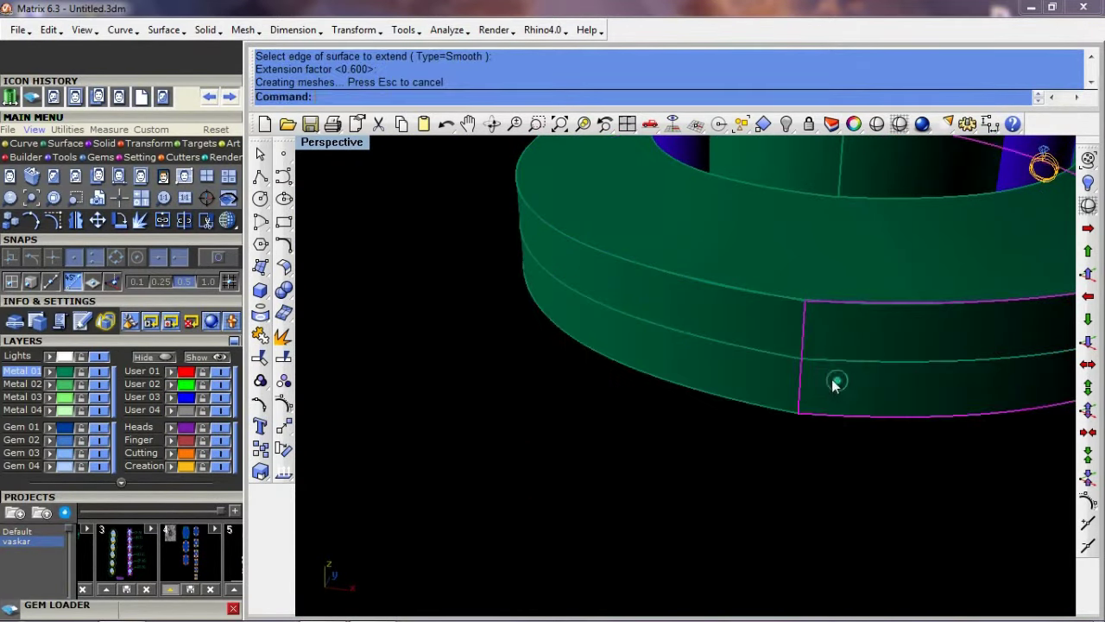
type("sc")
Split the band surface at an isocurve and delete the unwanted split piece
key("Return")
type("i")
key("Return")
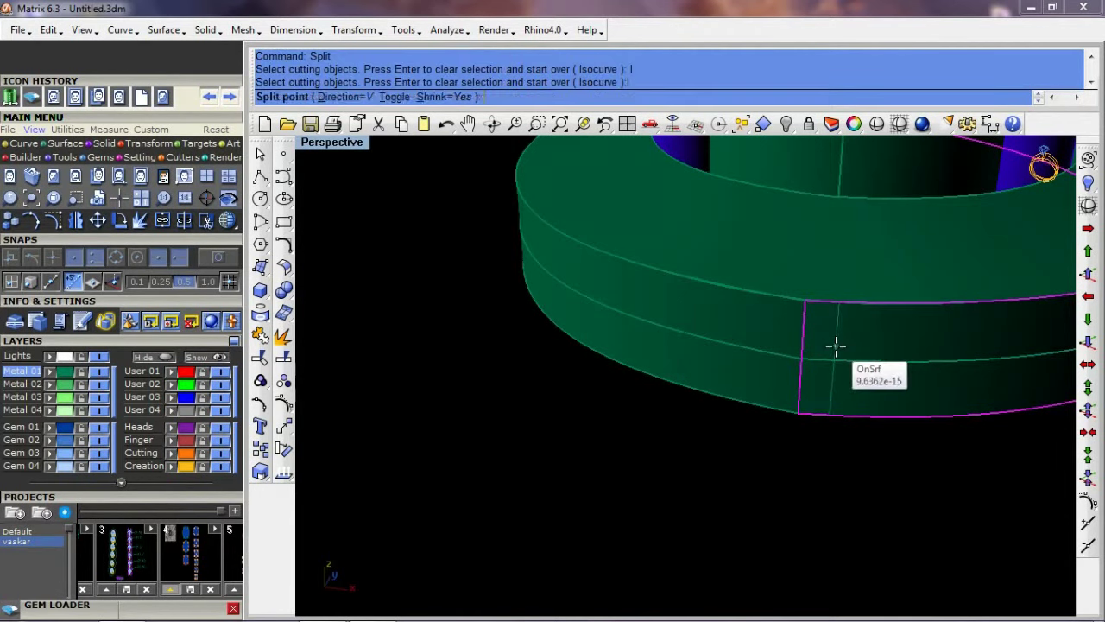
left_click(840, 340)
left_click(834, 370)
key("Delete")
scroll(762, 355, "down", 3)
scroll(808, 440, "up", 8)
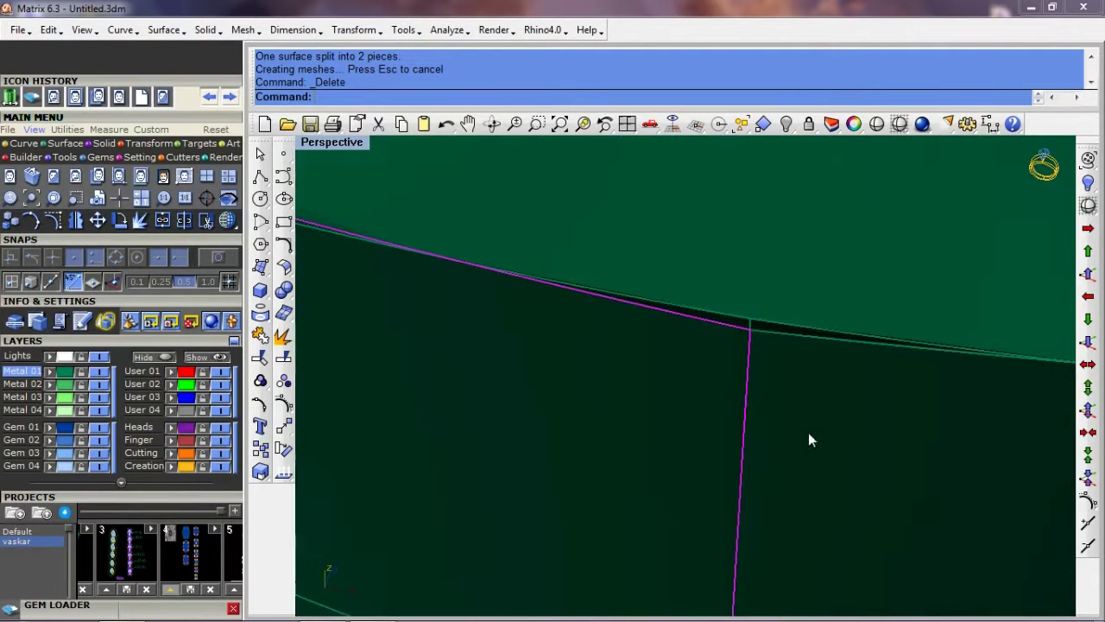
scroll(696, 399, "down", 3)
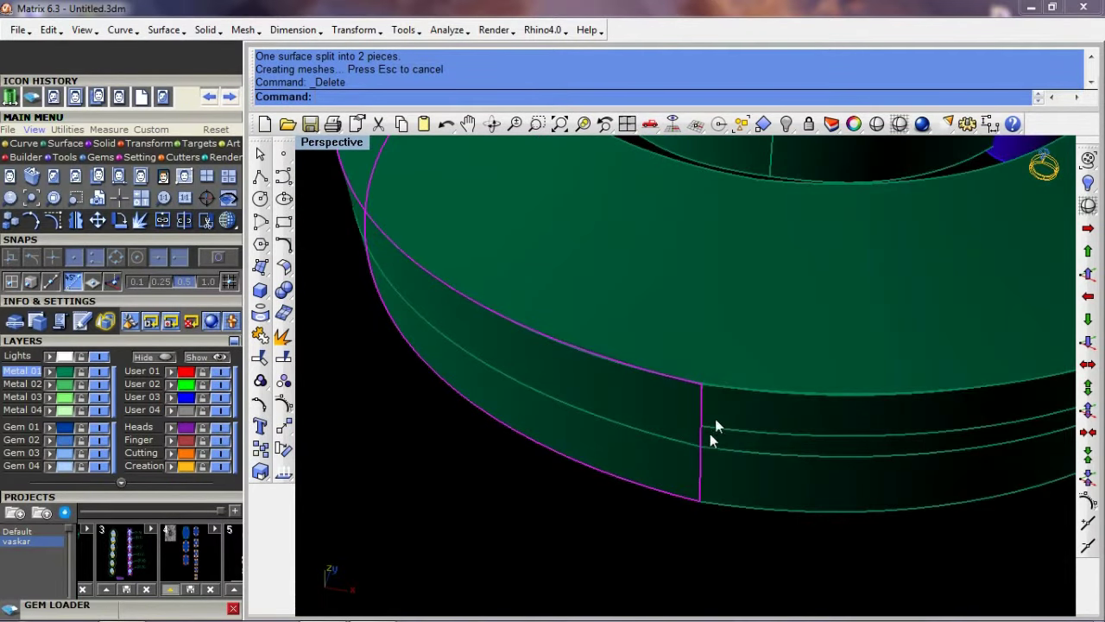
scroll(713, 423, "up", 2)
scroll(704, 375, "up", 2)
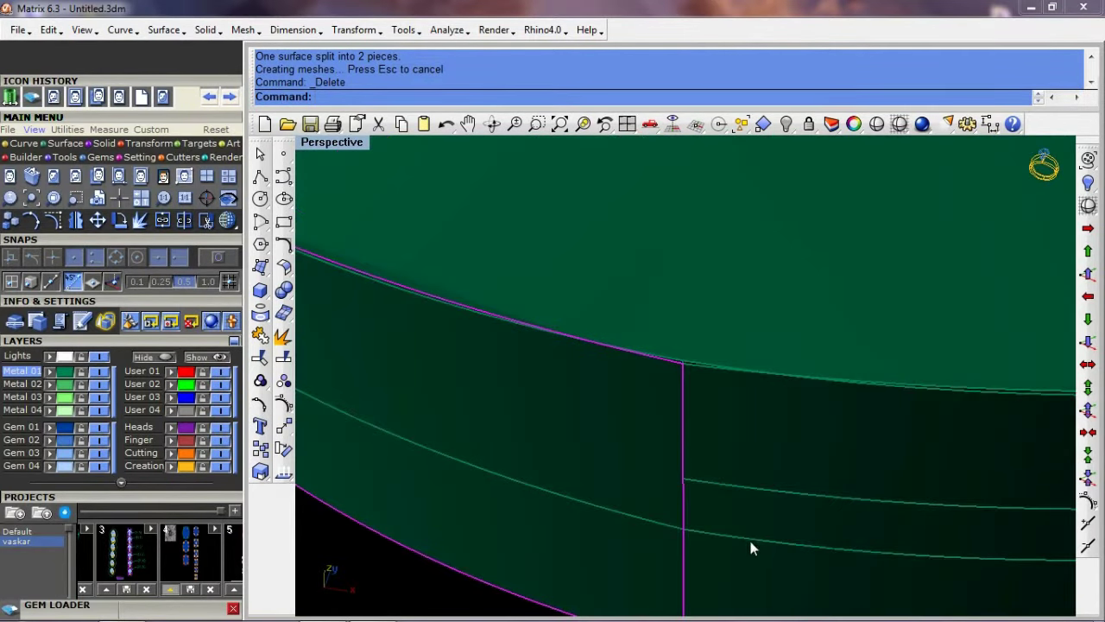
Split the band again along the seam isocurve and delete the leftover piece
type("sp")
key("Return")
type("i")
key("Return")
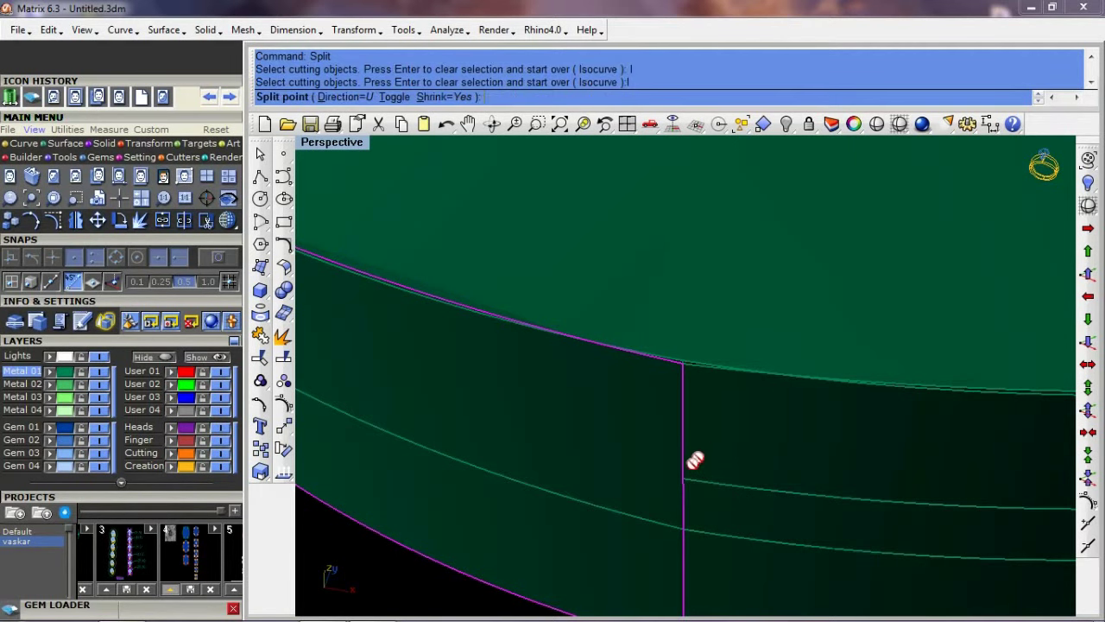
left_click(683, 477)
scroll(665, 546, "down", 5)
key("Delete")
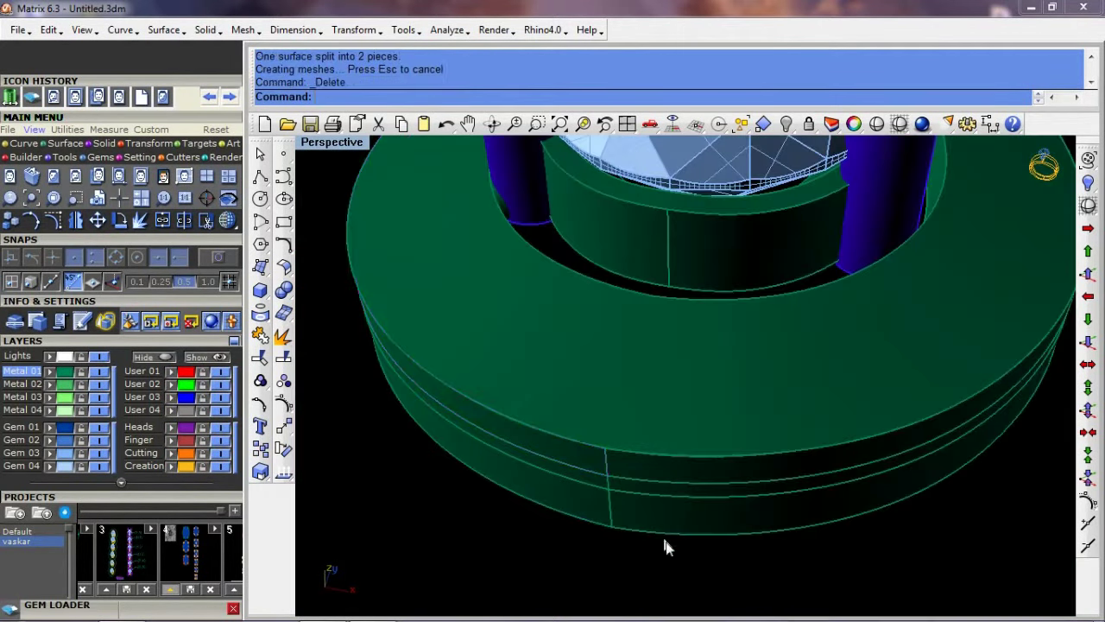
scroll(655, 491, "down", 3)
scroll(667, 496, "down", 3)
Offset the band surface inward, with direction flipped and the solid option toggled, to thicken the rim
type("os")
key("Return")
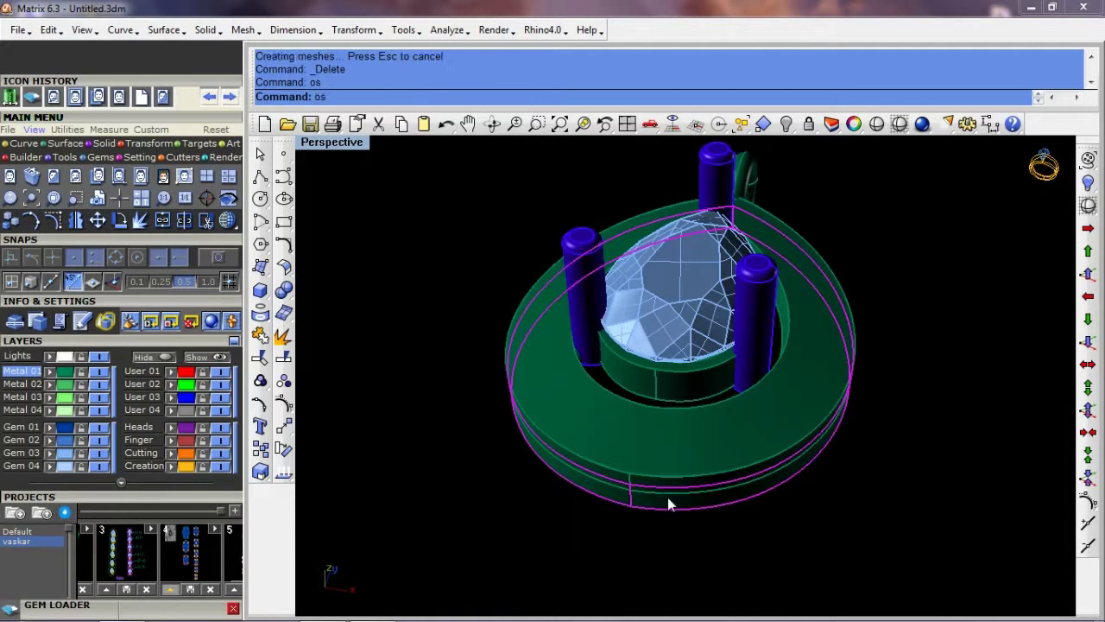
type("f")
key("Return")
type("s")
key("Return")
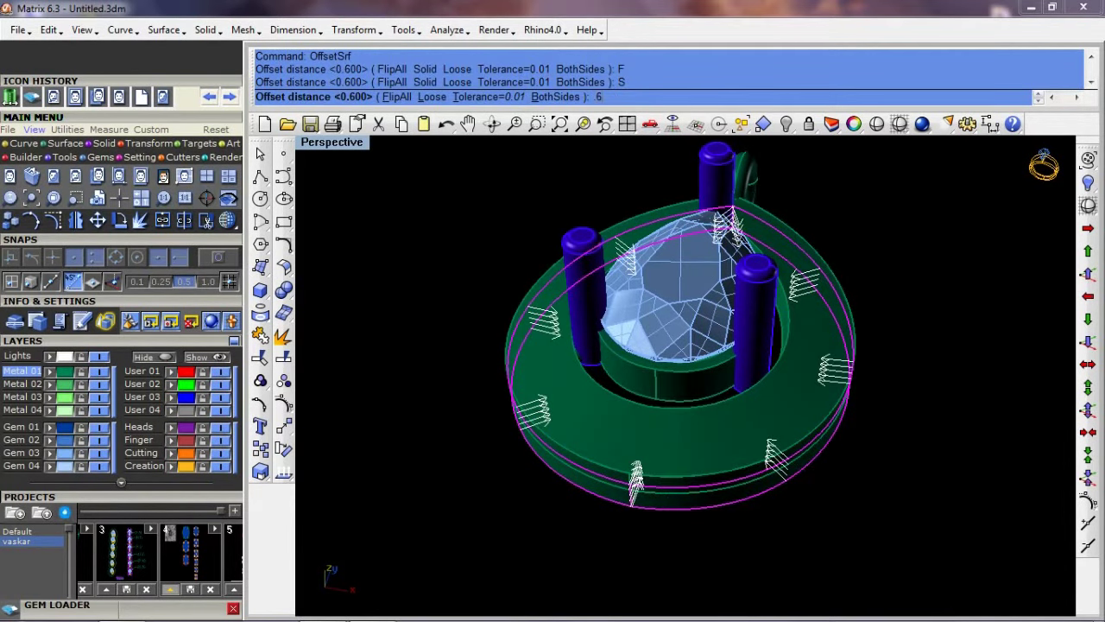
key("Return")
key("ctrl+F1")
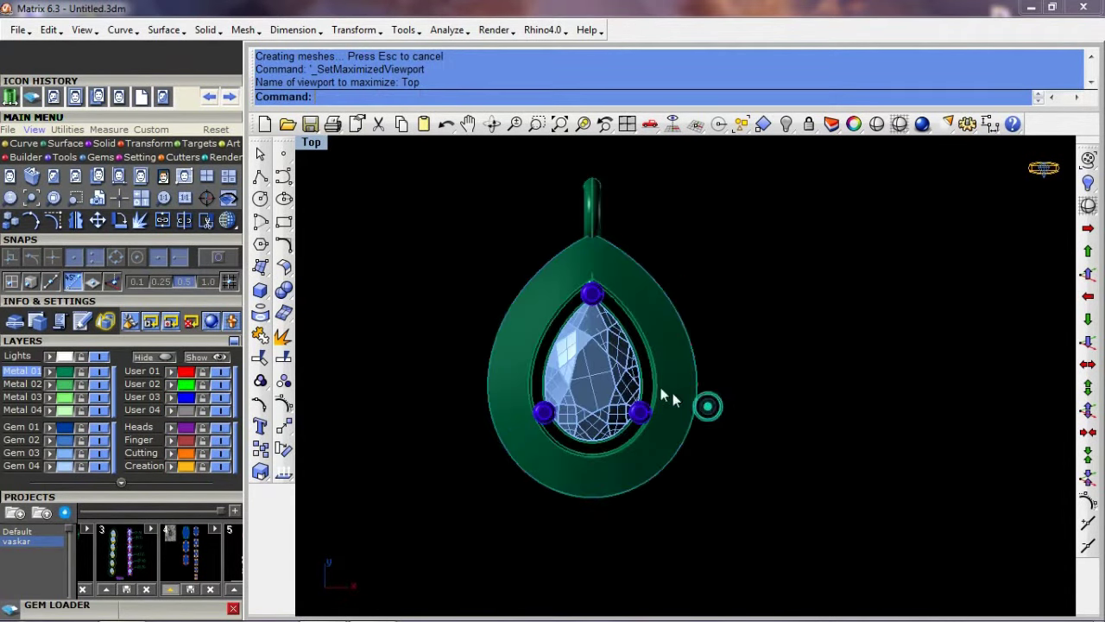
Window-select all the pendant's parts and group them, checking the bail in side view
scroll(669, 397, "down", 2)
left_click_drag(454, 217, 647, 414)
key("ctrl+g")
scroll(649, 404, "up", 2)
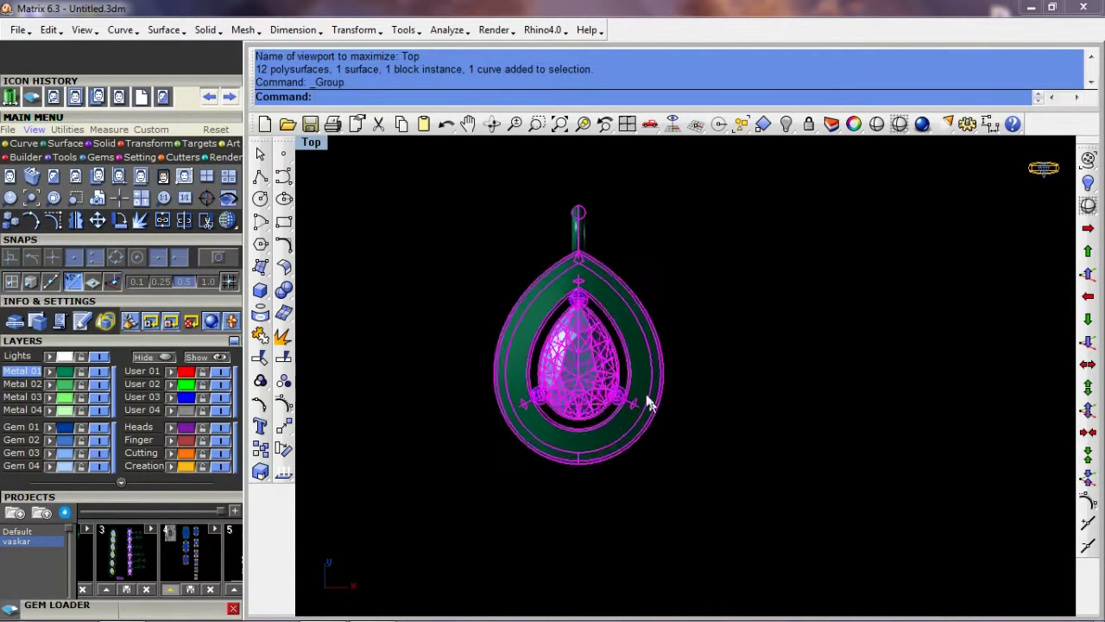
scroll(691, 389, "up", 2)
scroll(752, 370, "up", 3)
scroll(764, 384, "down", 4)
scroll(752, 362, "up", 3)
scroll(754, 358, "down", 2)
key("ctrl+Tab")
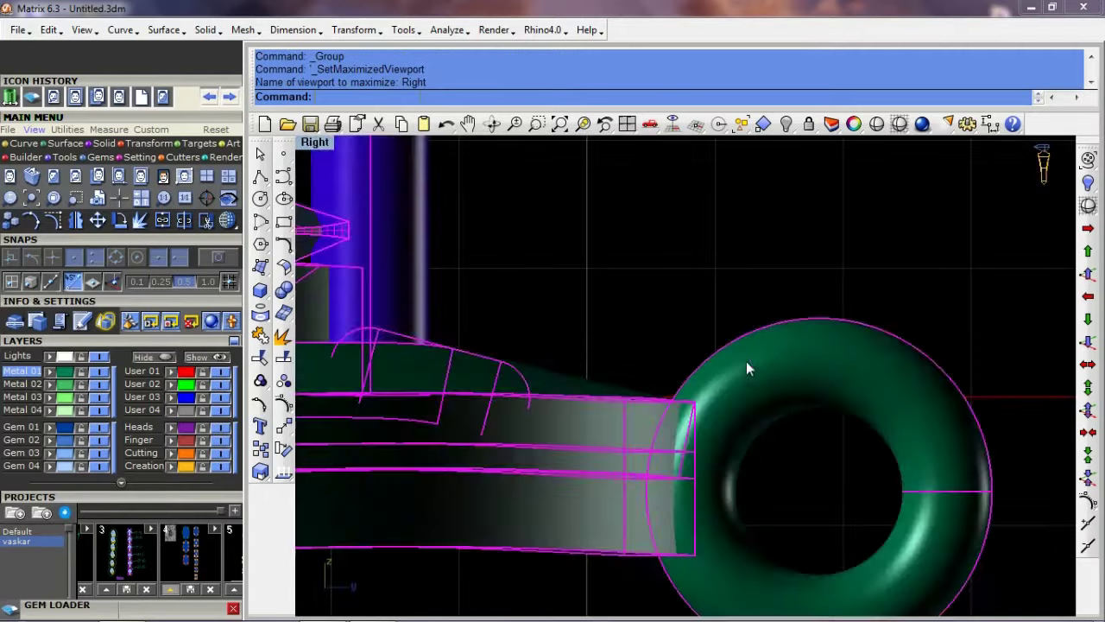
key("ctrl+Tab")
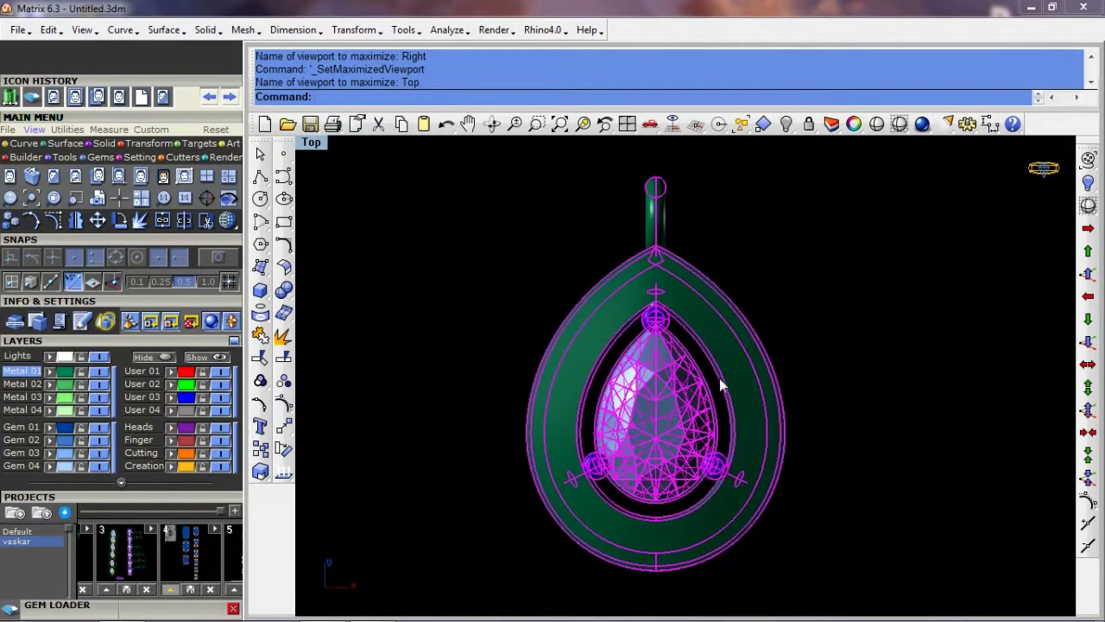
left_click(795, 320)
right_click_drag(767, 349, 761, 353)
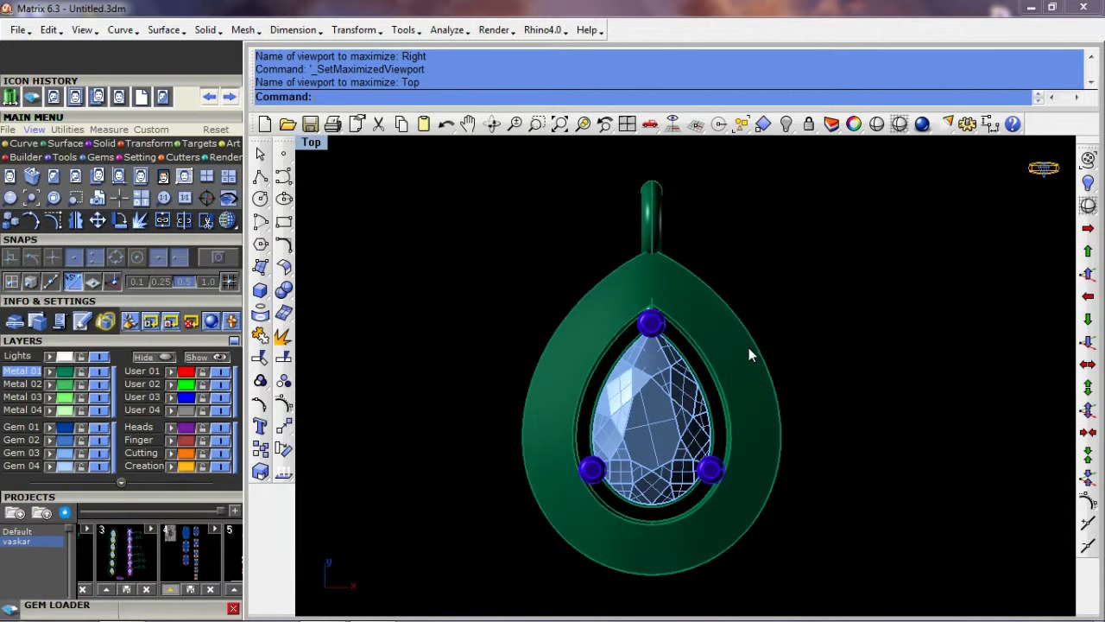
Move the grouped pendant further to the right
left_click(748, 348)
type("s")
key("Return")
left_click(591, 338)
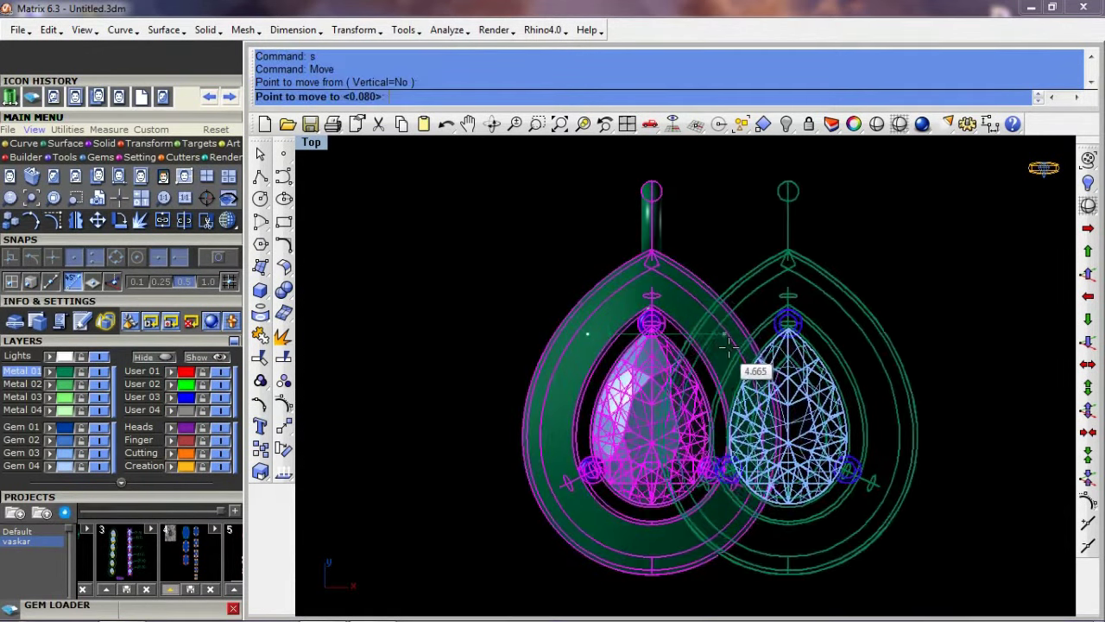
left_click(727, 346)
Mirror a copy of the pendant about a plane starting at the origin
type("mi")
key("Return")
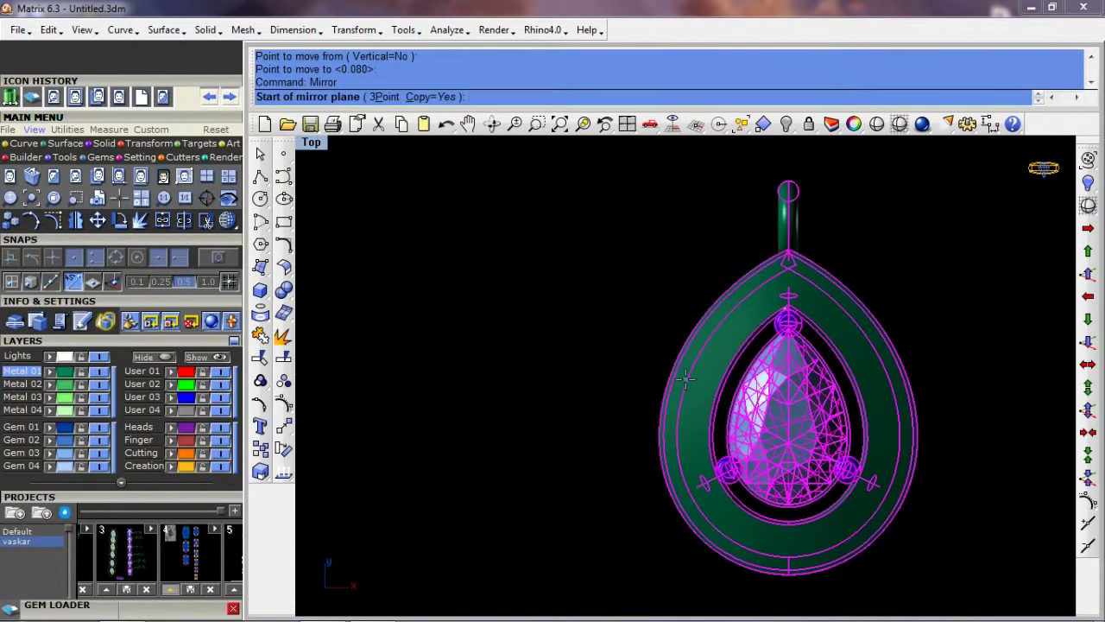
key("Return")
left_click(647, 480)
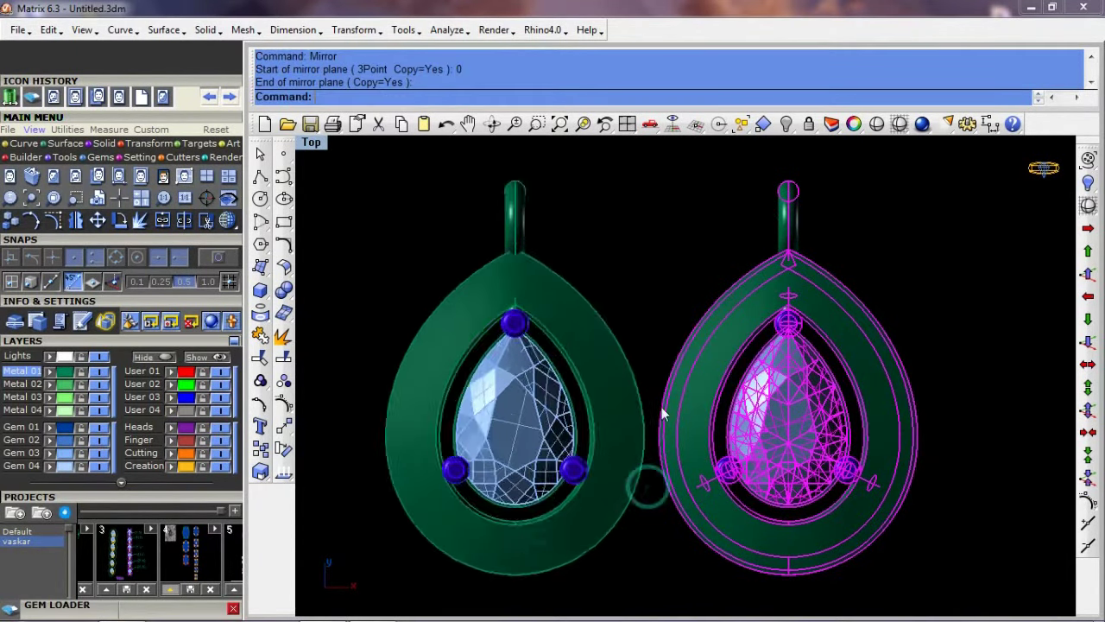
scroll(661, 415, "down", 2)
key("Escape")
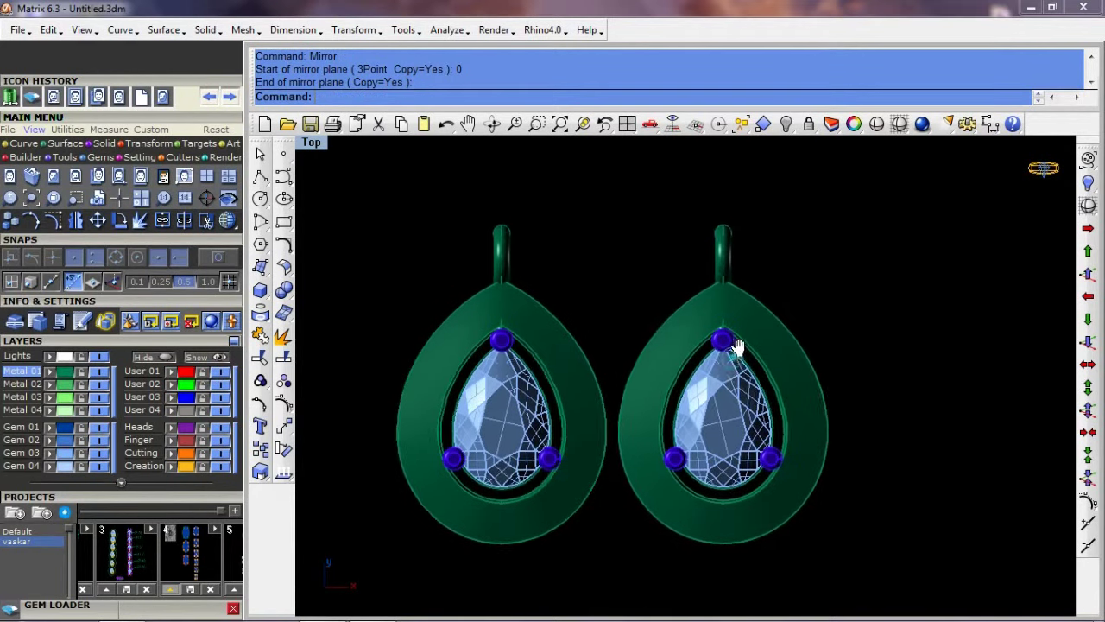
scroll(729, 367, "up", 3)
right_click_drag(730, 367, 751, 364)
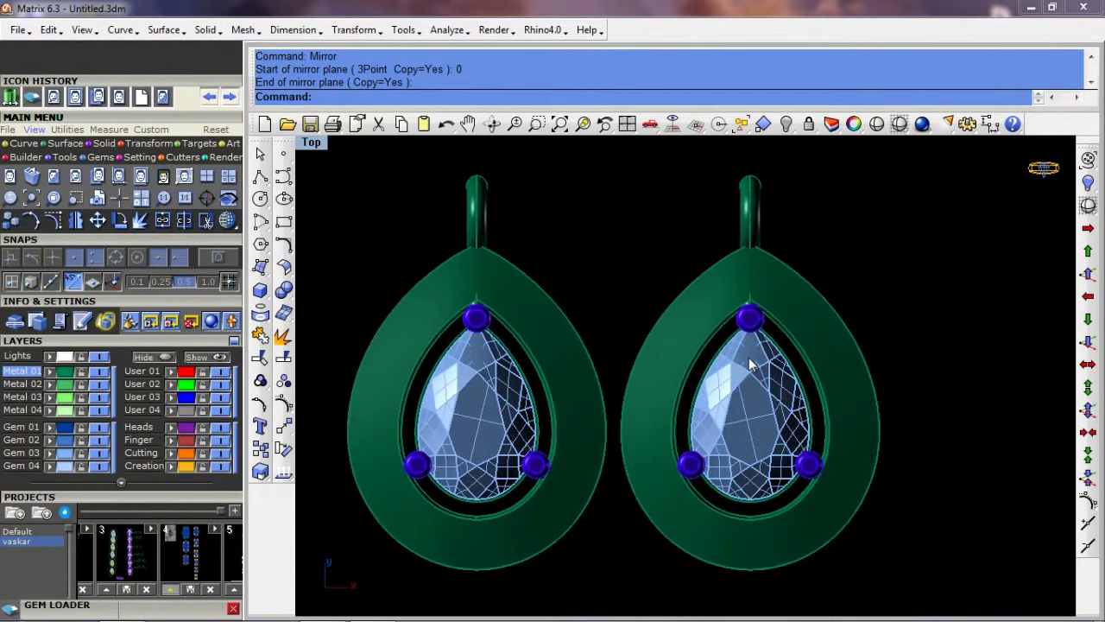